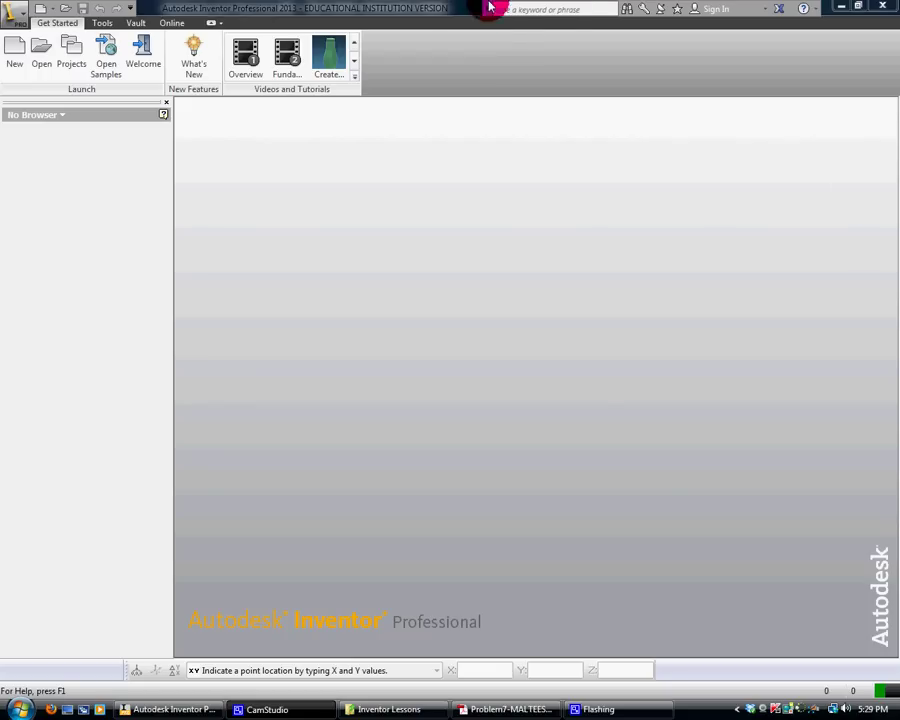
# - Create a new part document from the Standard (in).ipt template
pyautogui.click(20, 52)
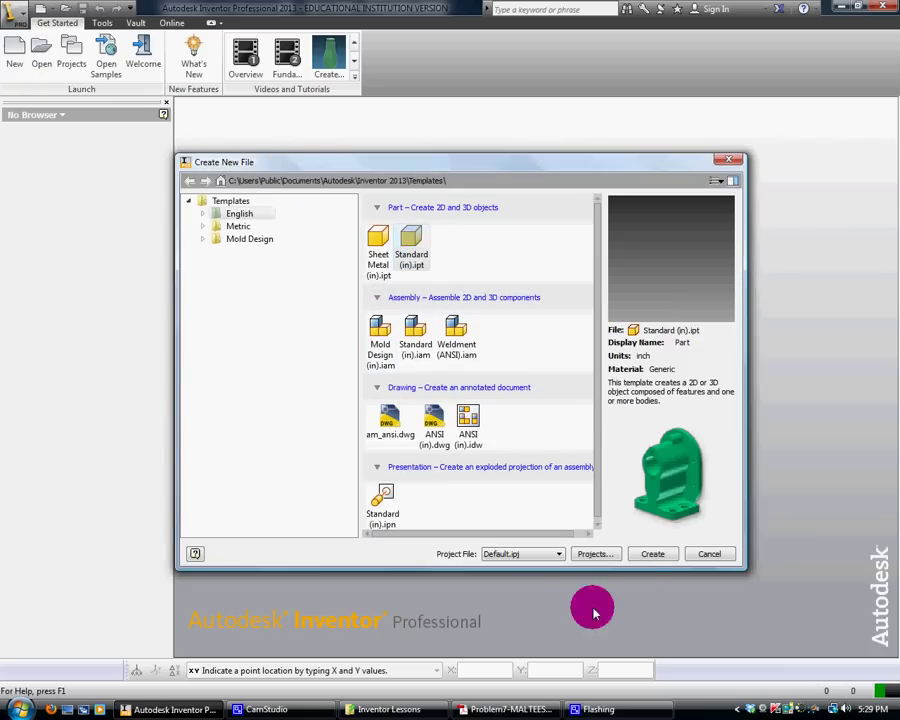
pyautogui.click(641, 563)
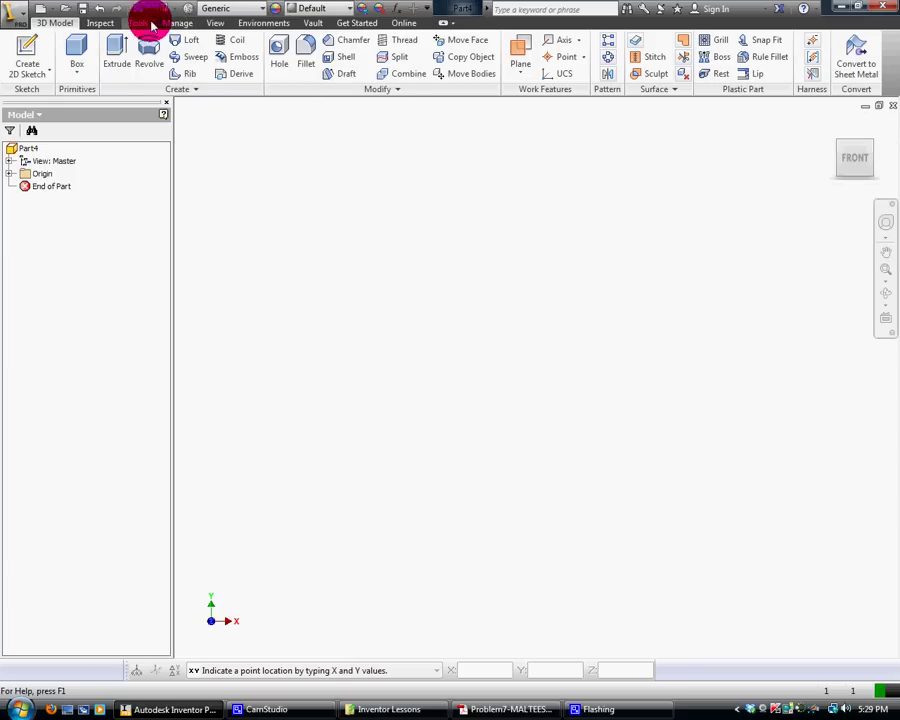
# - Apply the program-wide Sketch settings in Application Options and close it
pyautogui.click(146, 23)
pyautogui.click(380, 68)
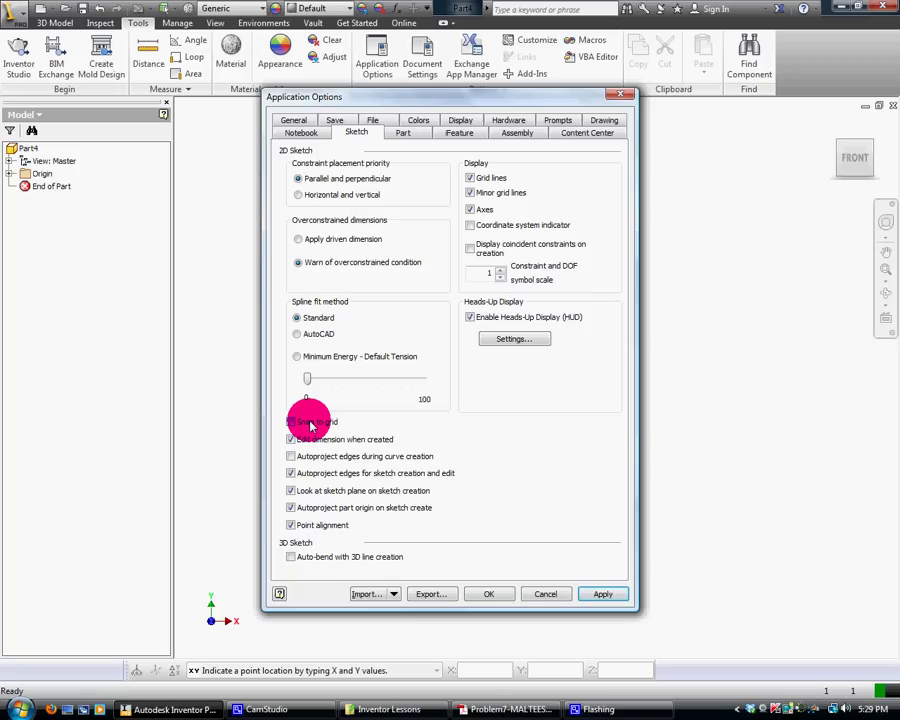
pyautogui.click(605, 595)
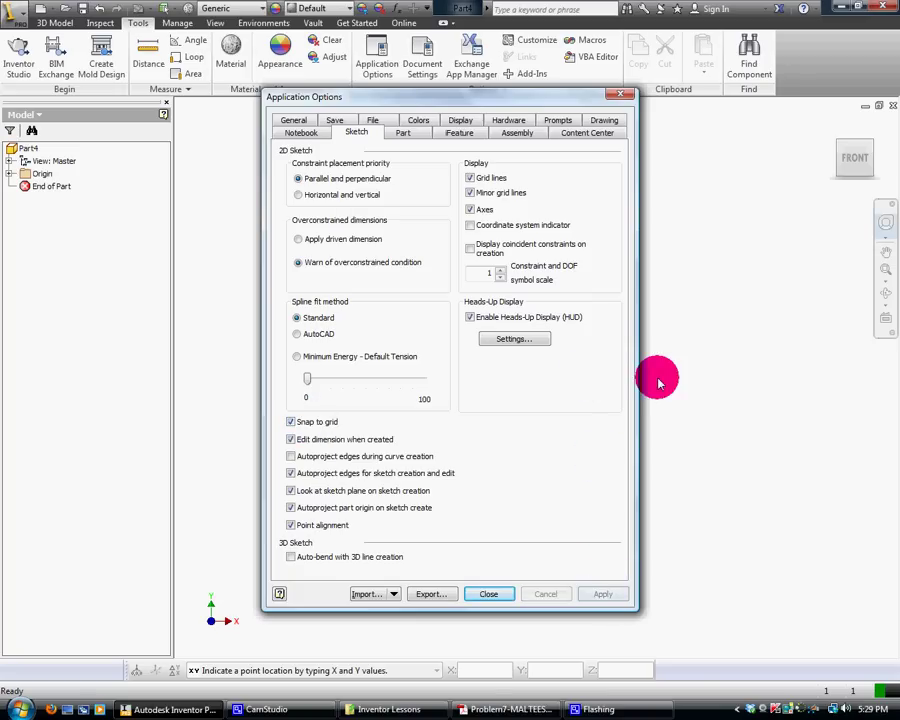
pyautogui.click(620, 95)
# - In Document Settings, set X and Y snap spacing to 0.125 in with grid display 1 and 1
pyautogui.click(416, 64)
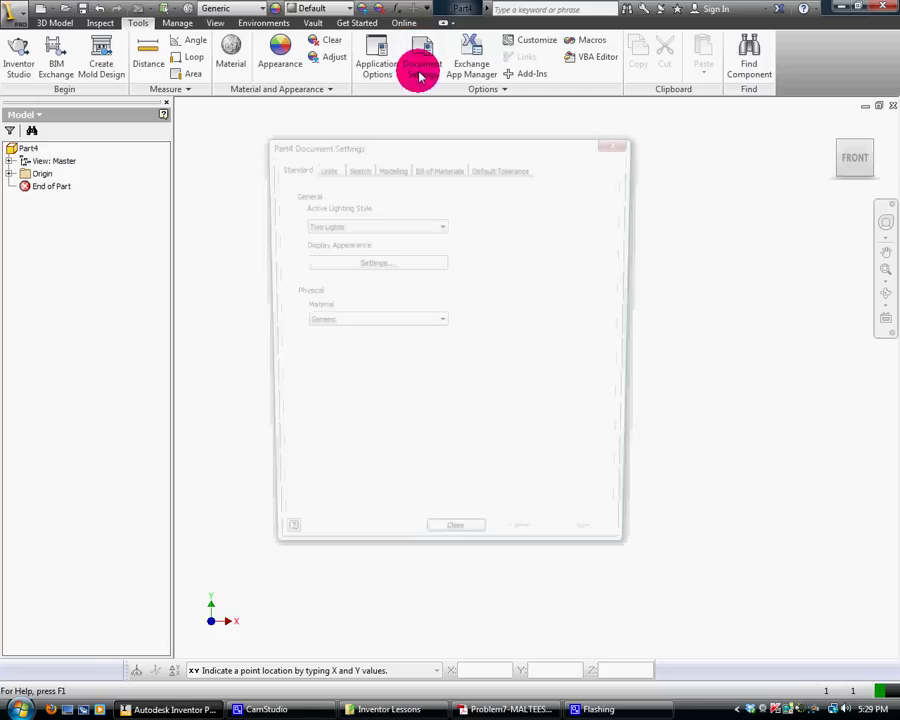
pyautogui.click(326, 169)
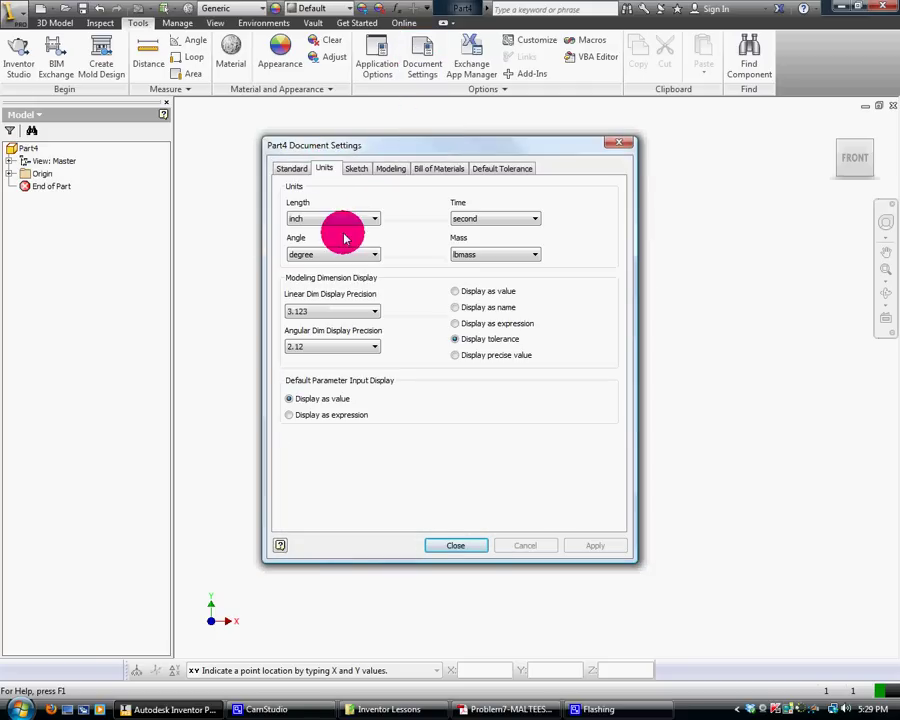
pyautogui.click(358, 169)
pyautogui.click(347, 219)
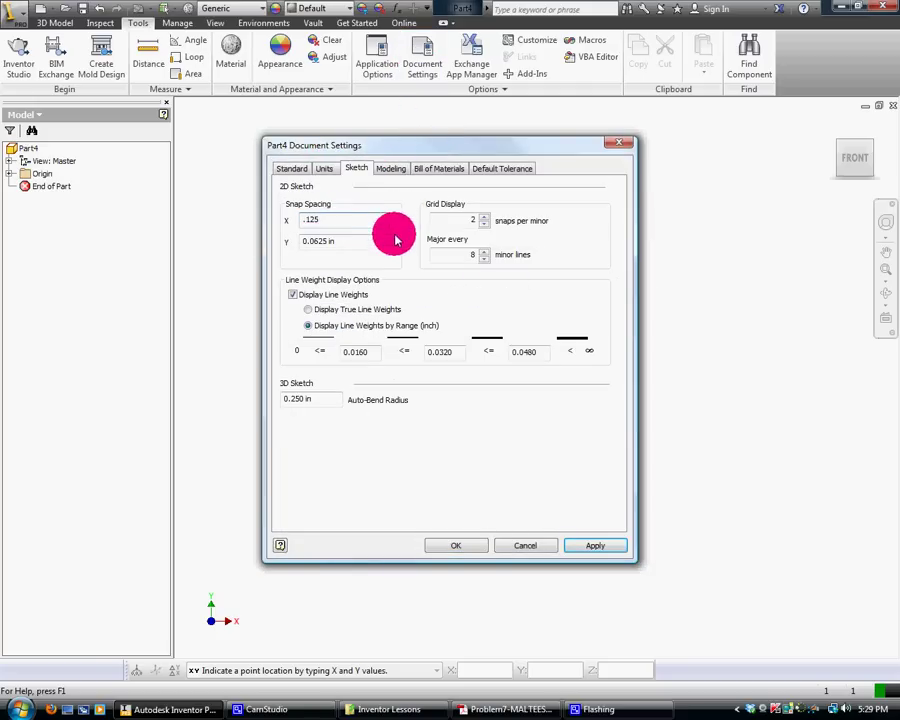
pyautogui.press('Tab')
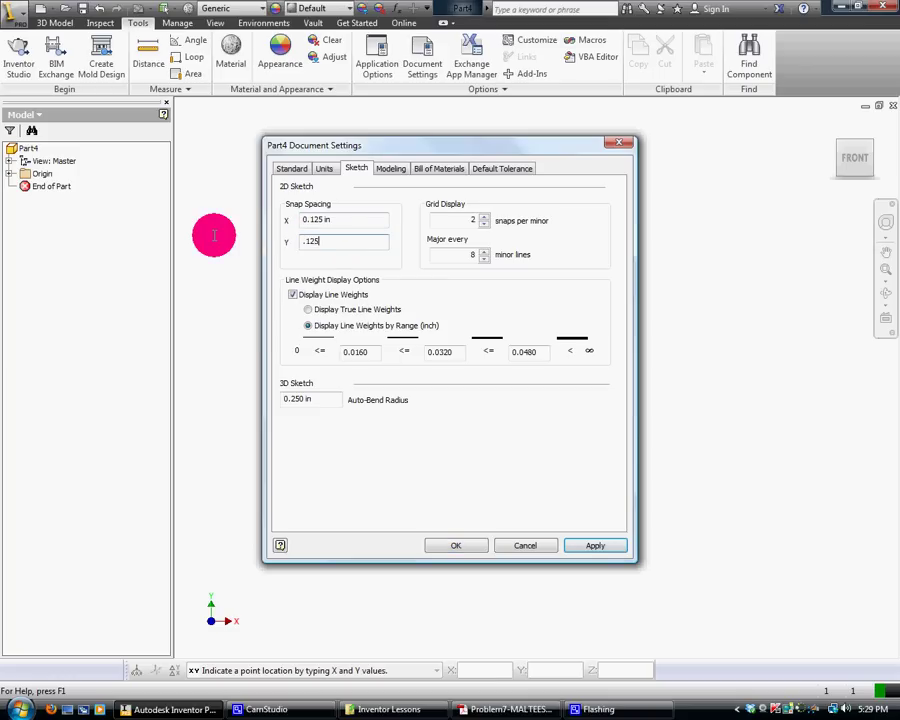
pyautogui.click(470, 220)
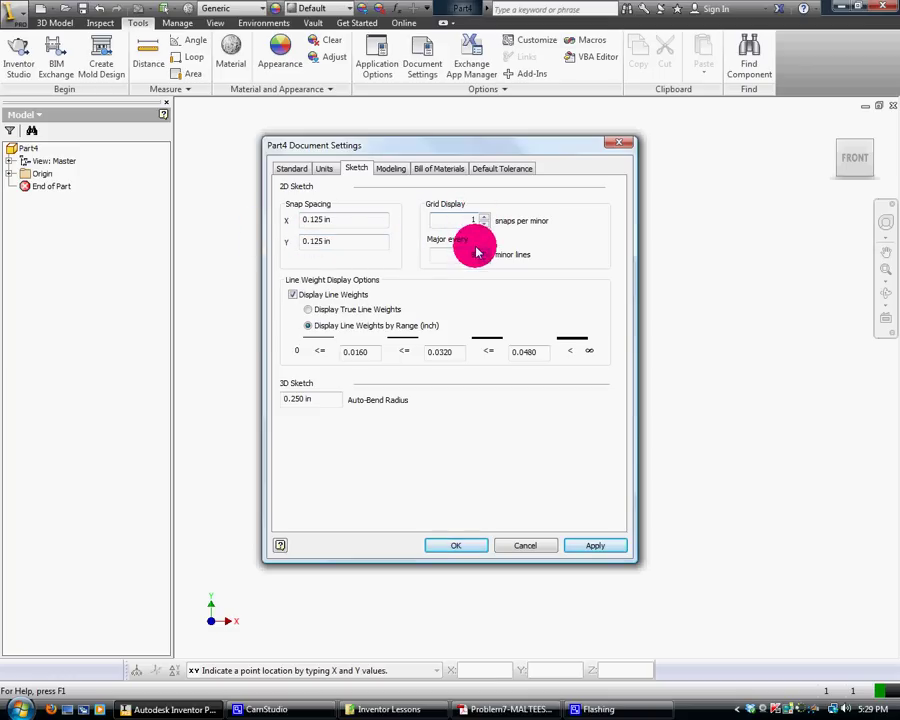
pyautogui.click(600, 545)
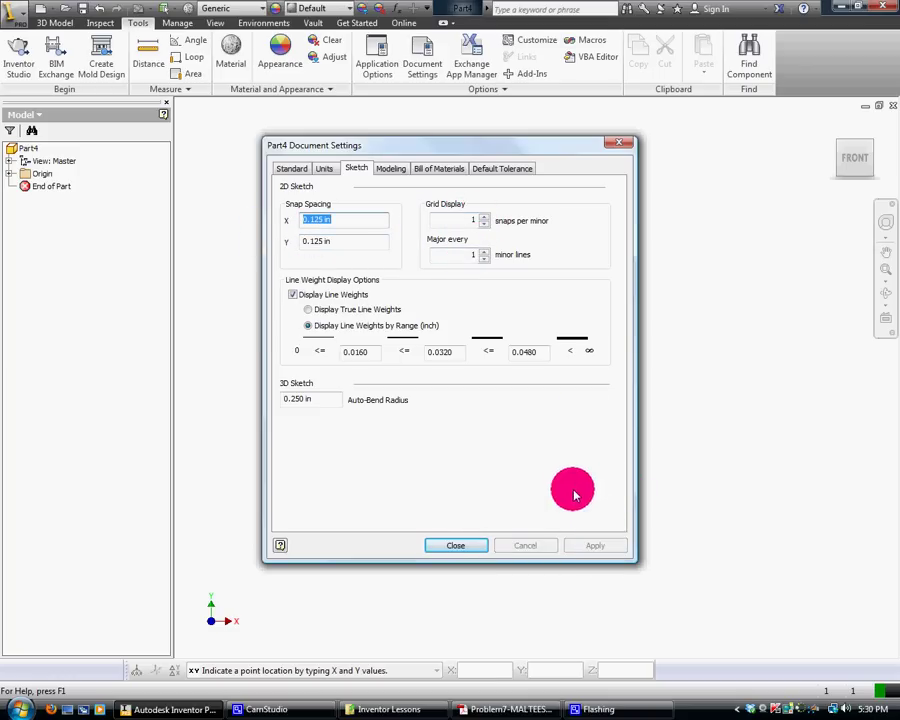
pyautogui.click(458, 546)
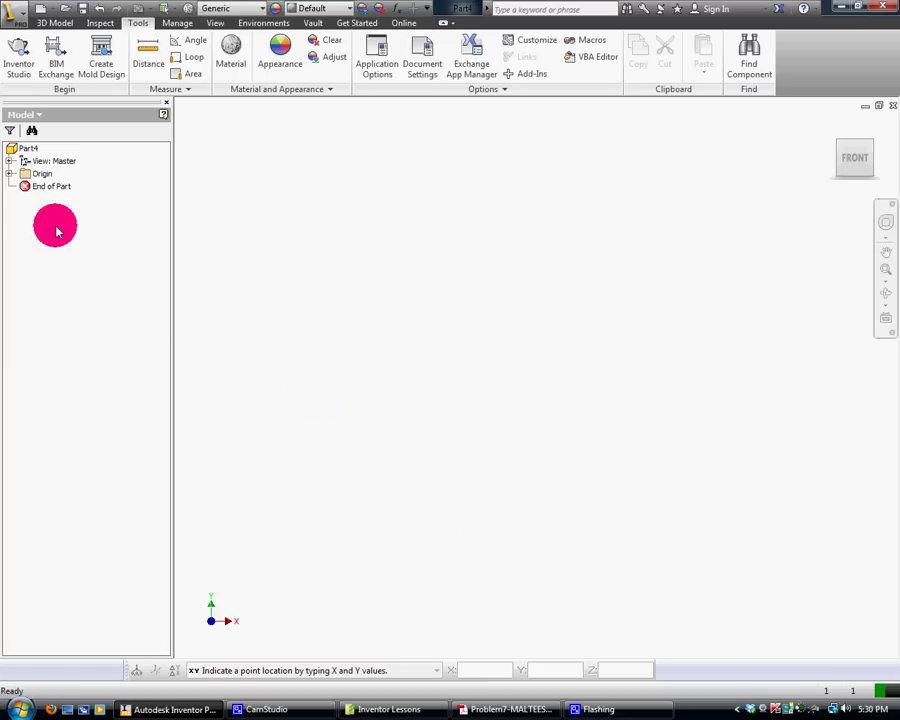
# - Start a new 2D sketch on the red origin plane
pyautogui.click(56, 22)
pyautogui.click(34, 76)
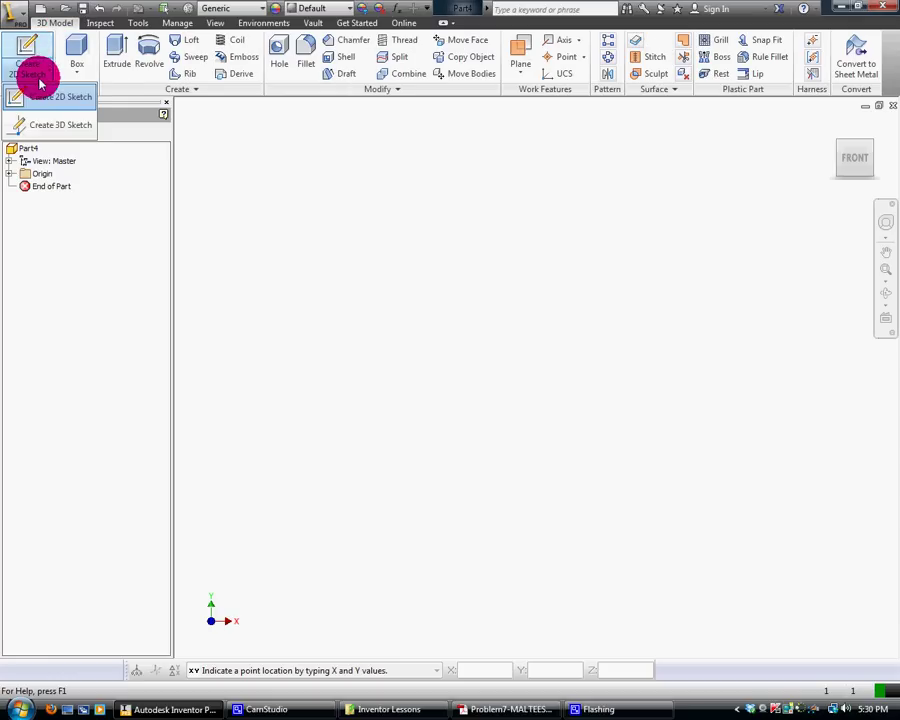
pyautogui.click(50, 96)
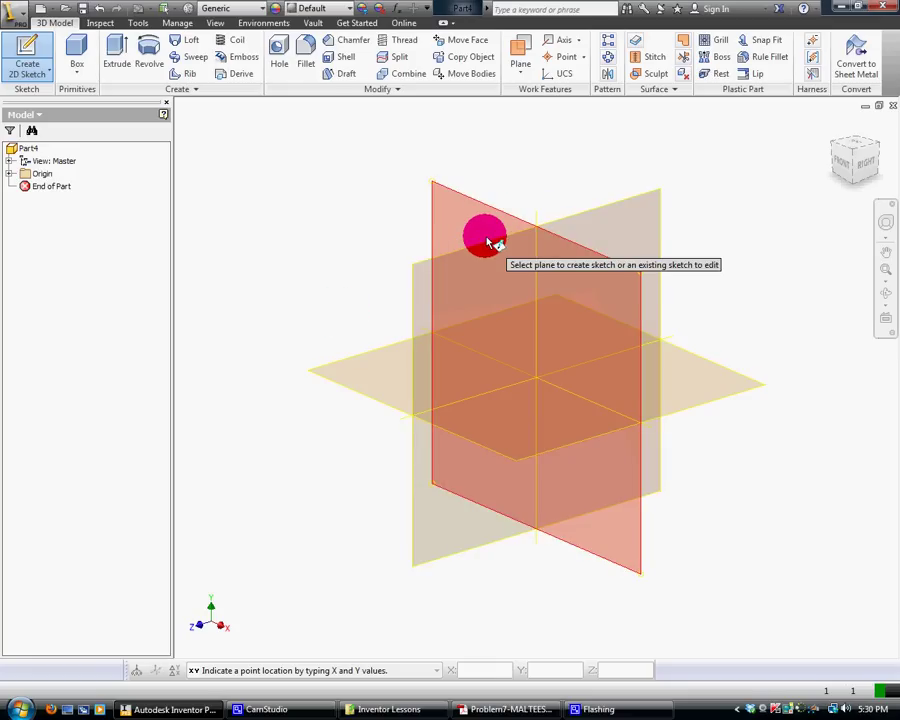
pyautogui.click(503, 220)
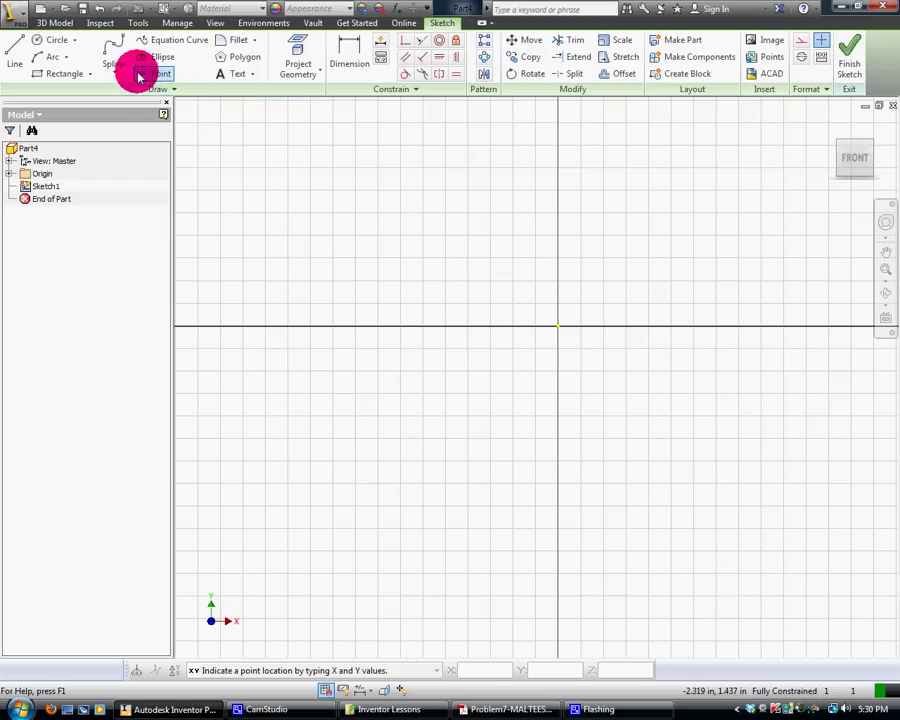
# - Draw a rectangle and dimension its left edge to 1.5 in
pyautogui.click(45, 80)
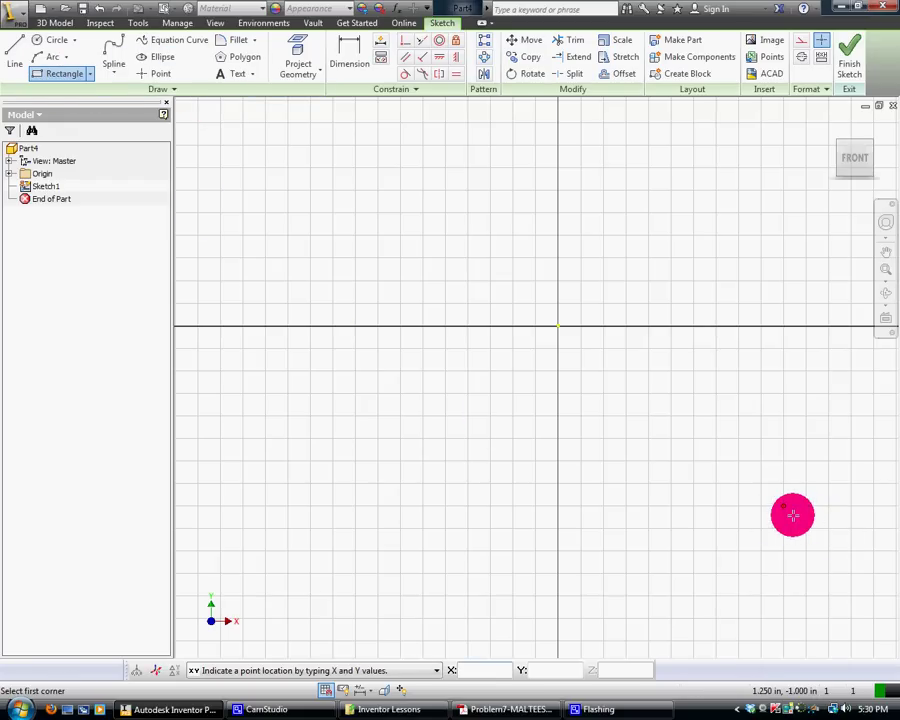
pyautogui.click(783, 505)
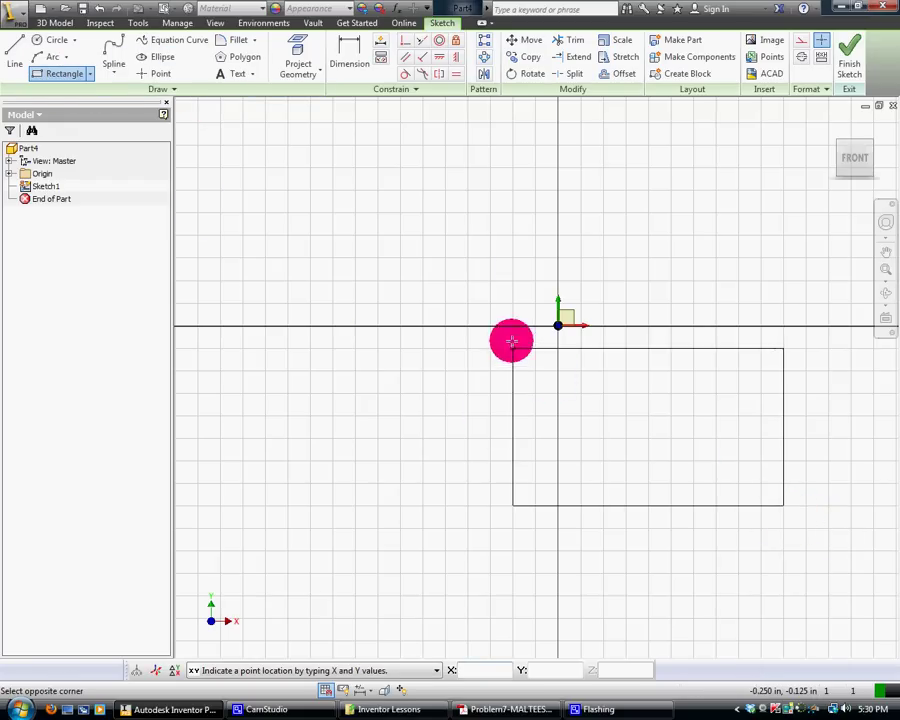
pyautogui.click(401, 147)
pyautogui.click(347, 52)
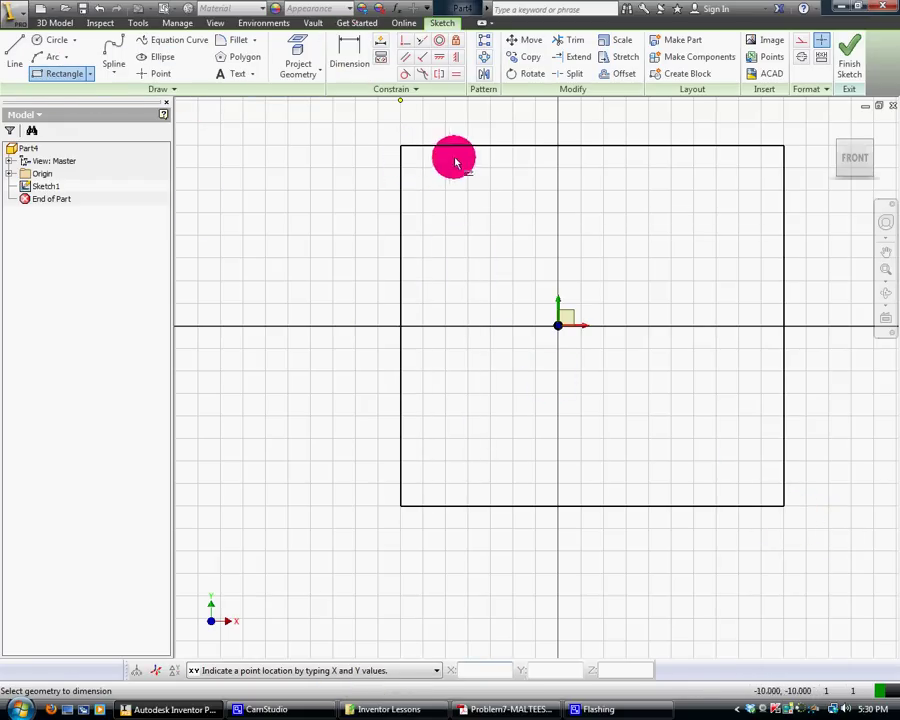
pyautogui.click(400, 207)
pyautogui.click(368, 213)
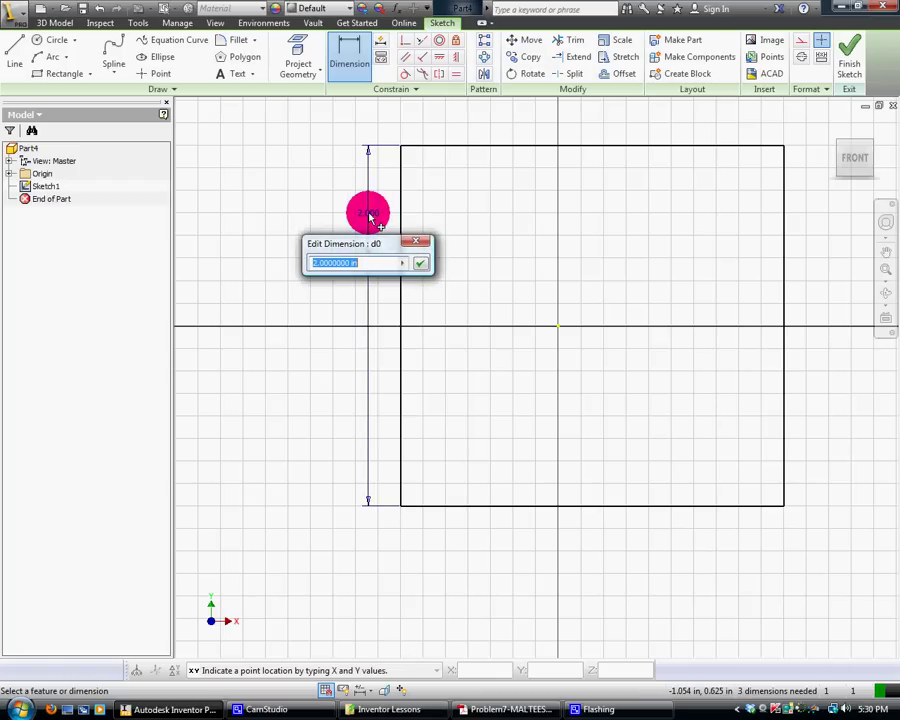
pyautogui.press('Return')
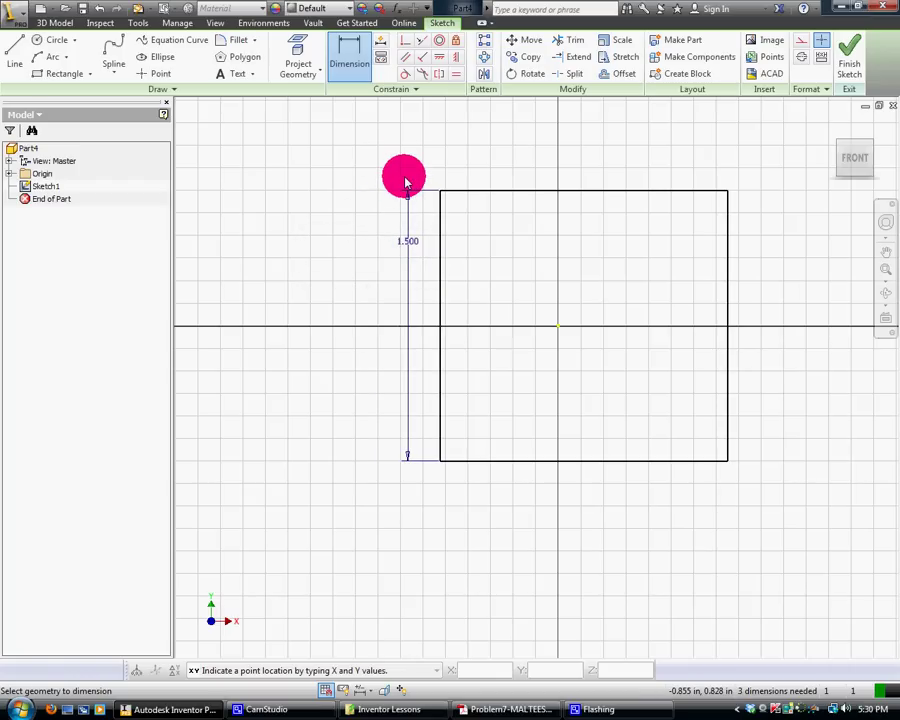
# - Constrain the top edge equal to the left edge, making the rectangle a square
pyautogui.click(456, 78)
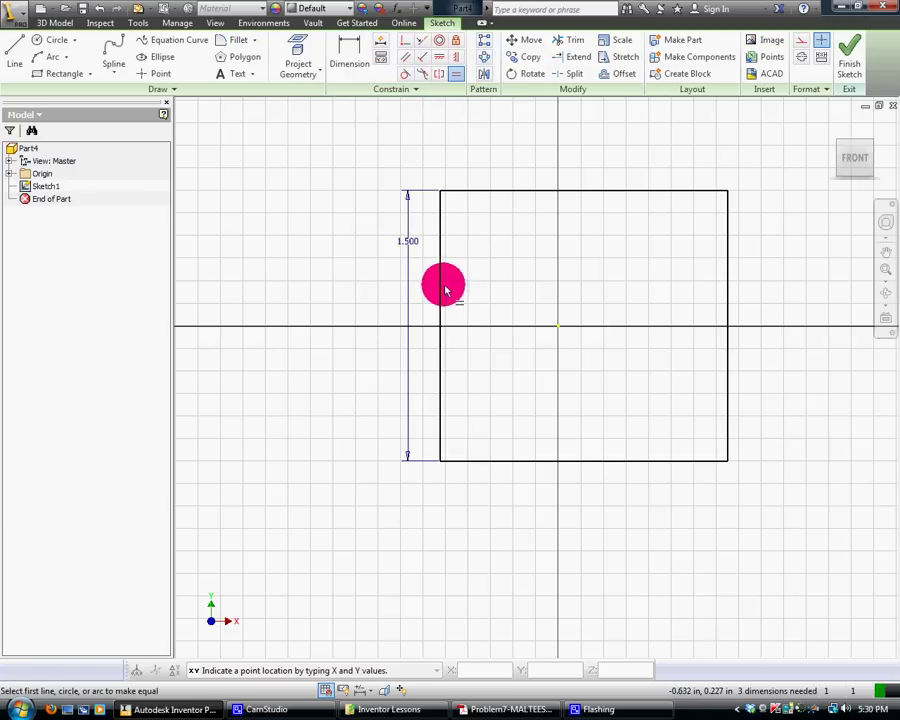
pyautogui.click(505, 191)
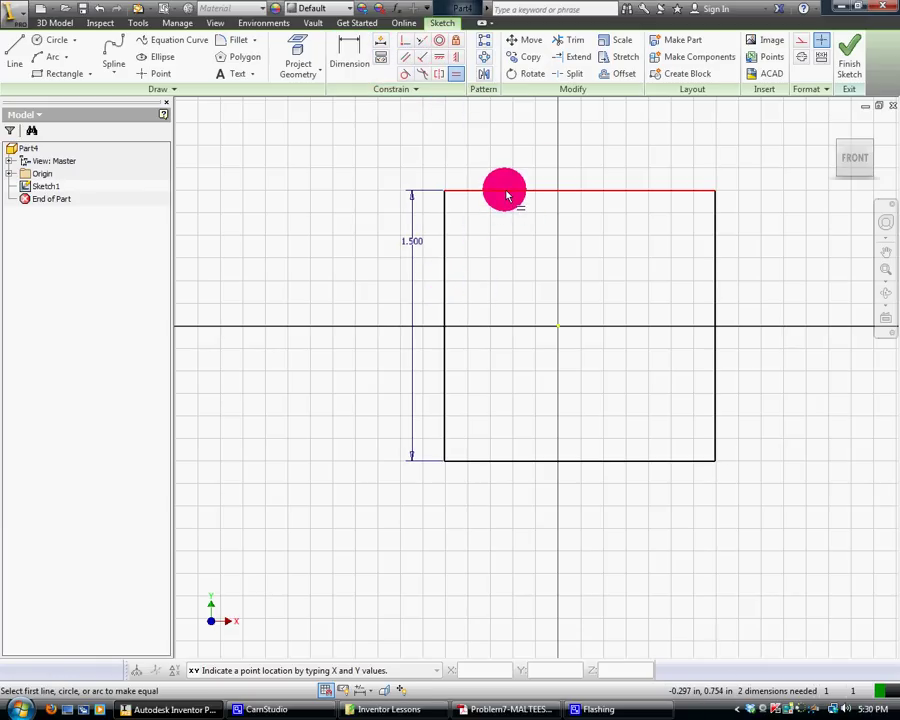
pyautogui.click(98, 10)
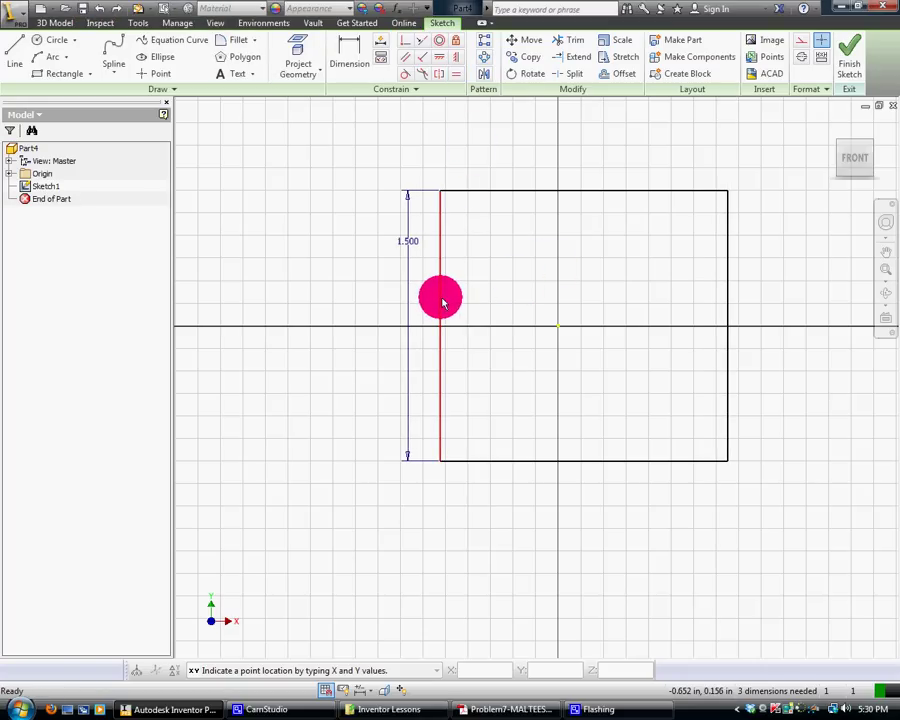
pyautogui.click(455, 73)
pyautogui.click(440, 257)
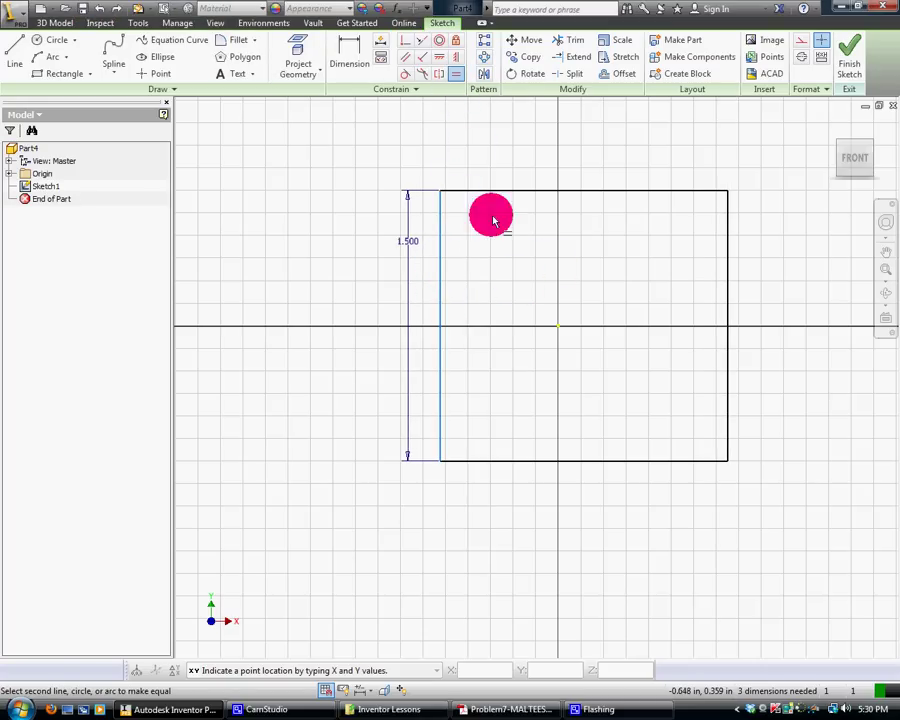
pyautogui.click(516, 191)
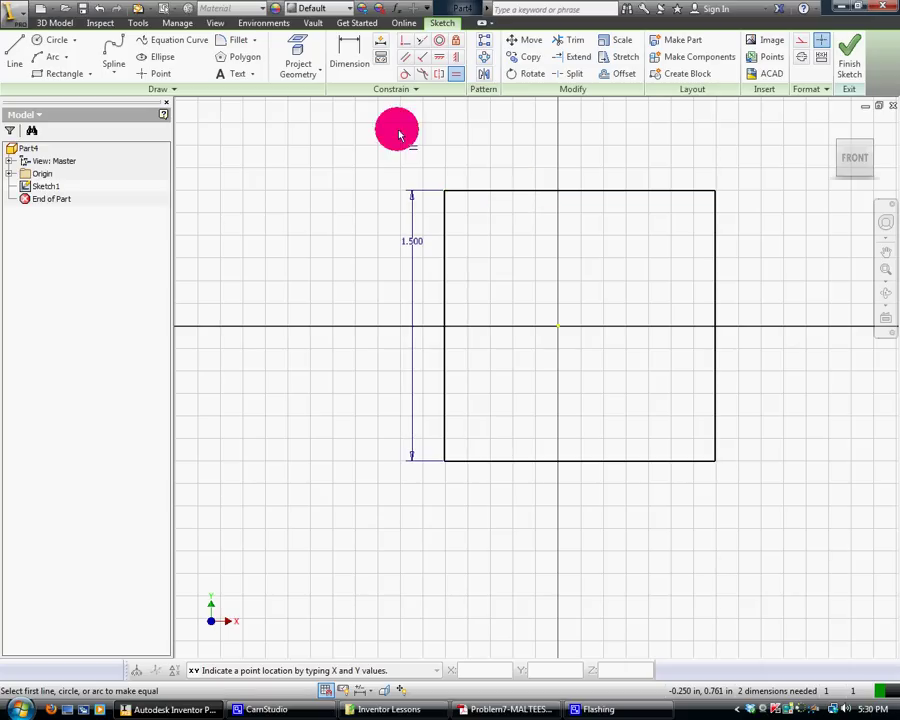
# - Draw both corner-to-corner diagonals across the square
pyautogui.click(15, 48)
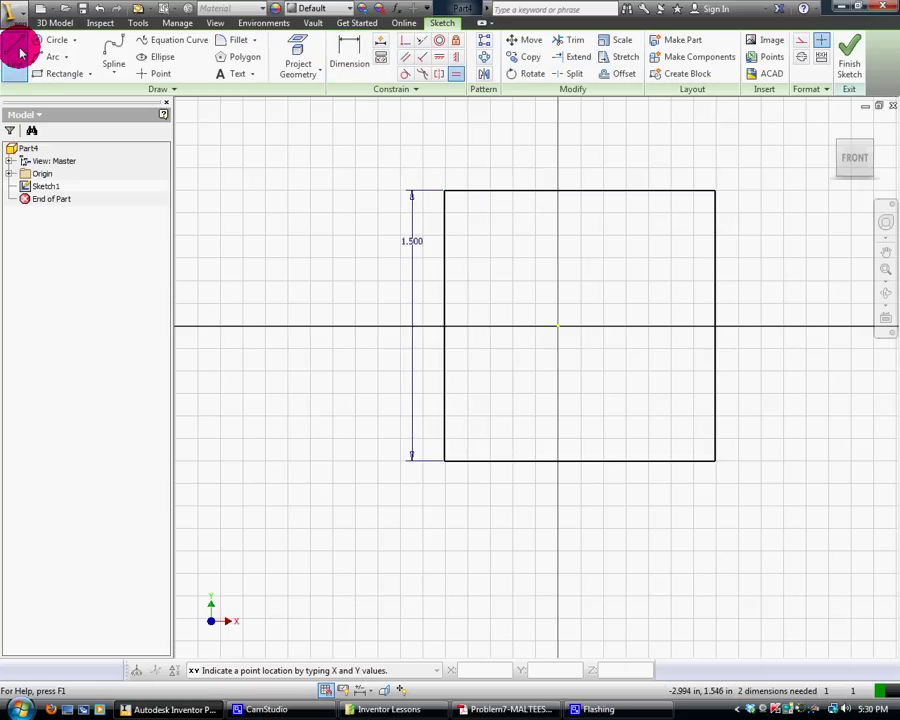
pyautogui.click(715, 461)
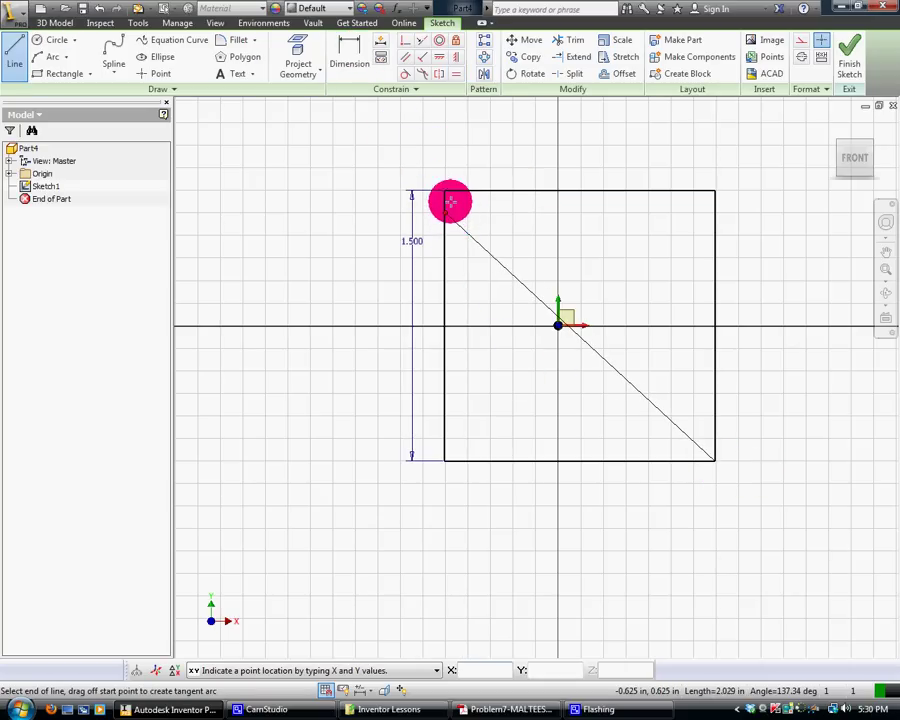
pyautogui.doubleClick(446, 192)
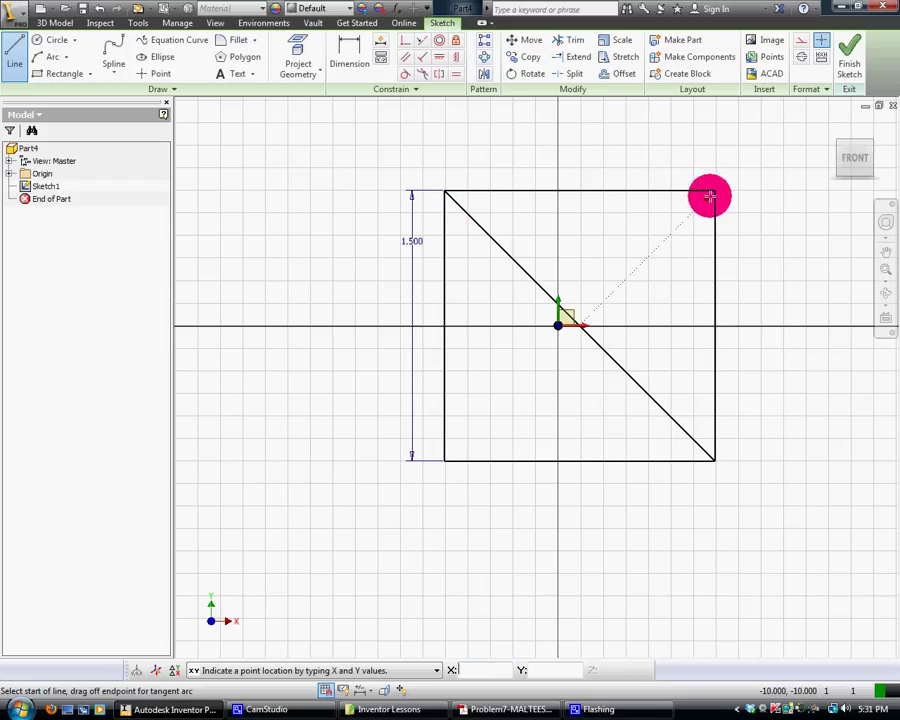
pyautogui.click(715, 191)
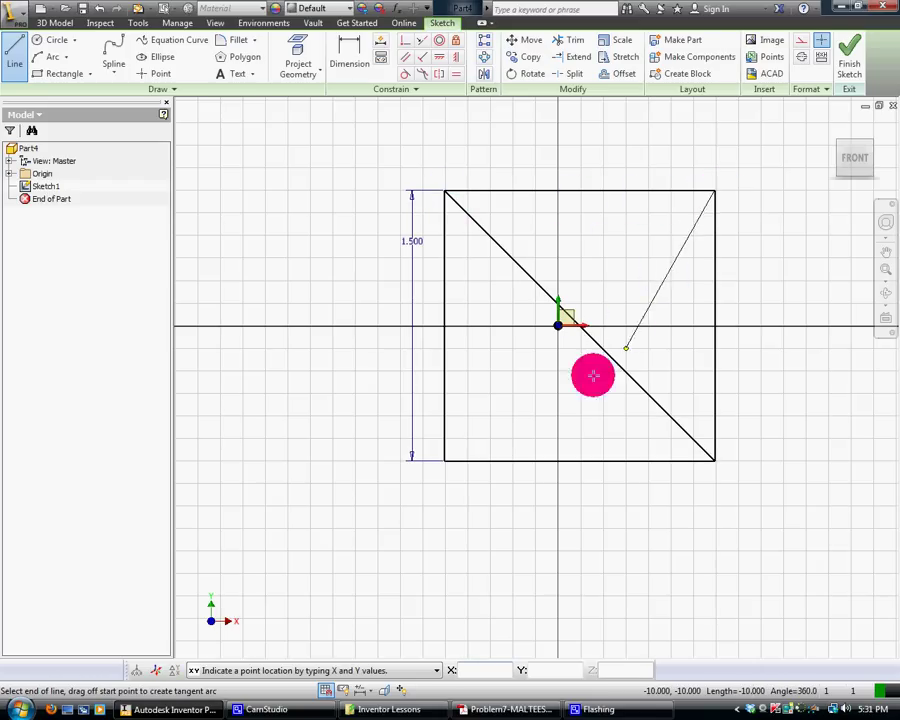
pyautogui.doubleClick(446, 461)
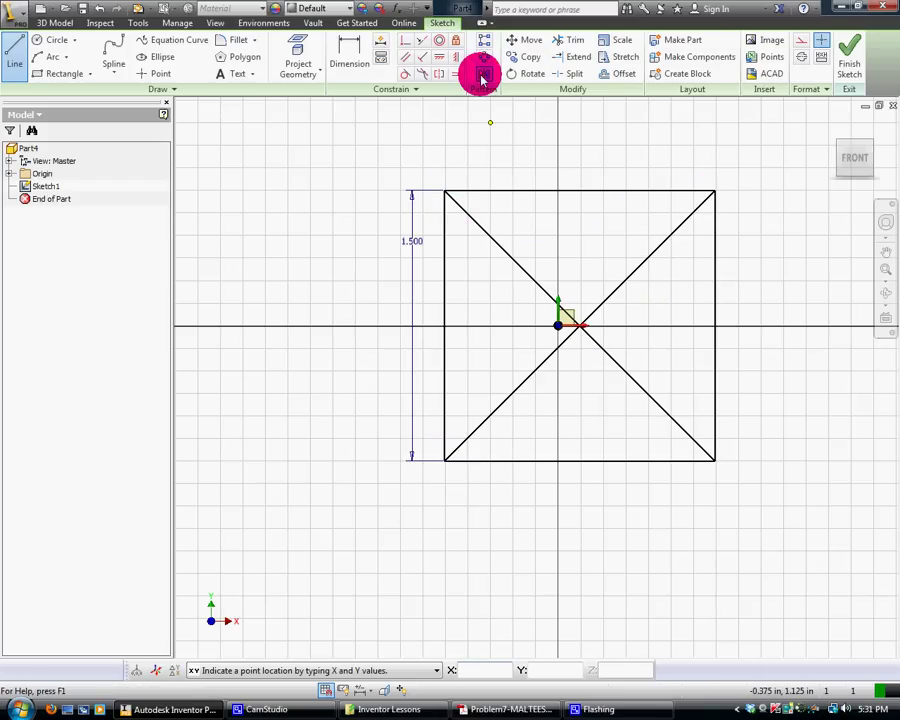
# - Move the square and diagonals so their crossing point lands on the sketch origin
pyautogui.click(530, 40)
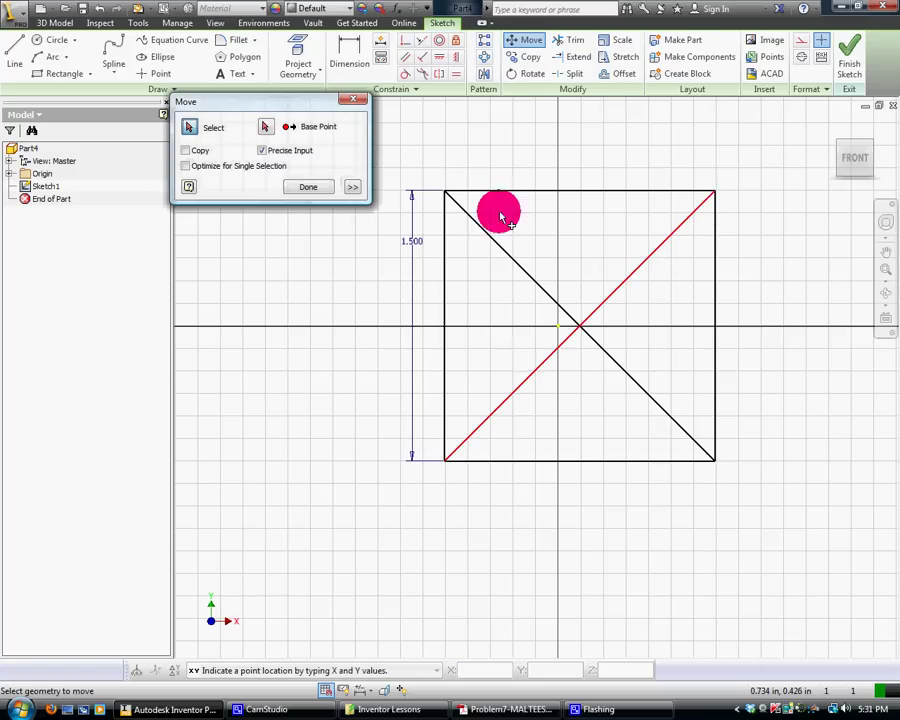
pyautogui.moveTo(786, 534); pyautogui.dragTo(404, 151)
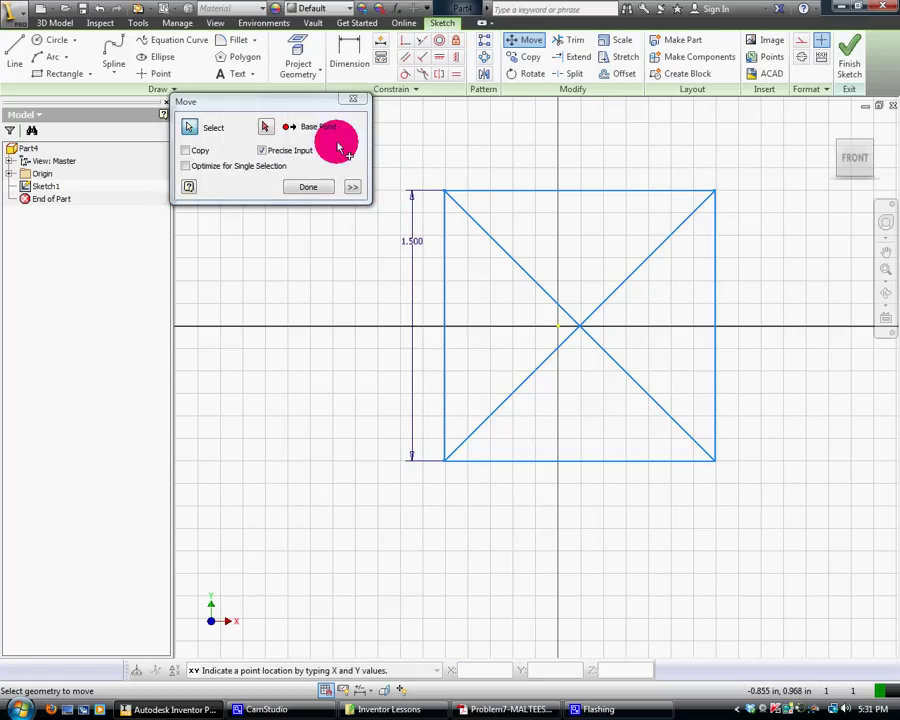
pyautogui.click(266, 126)
pyautogui.click(579, 325)
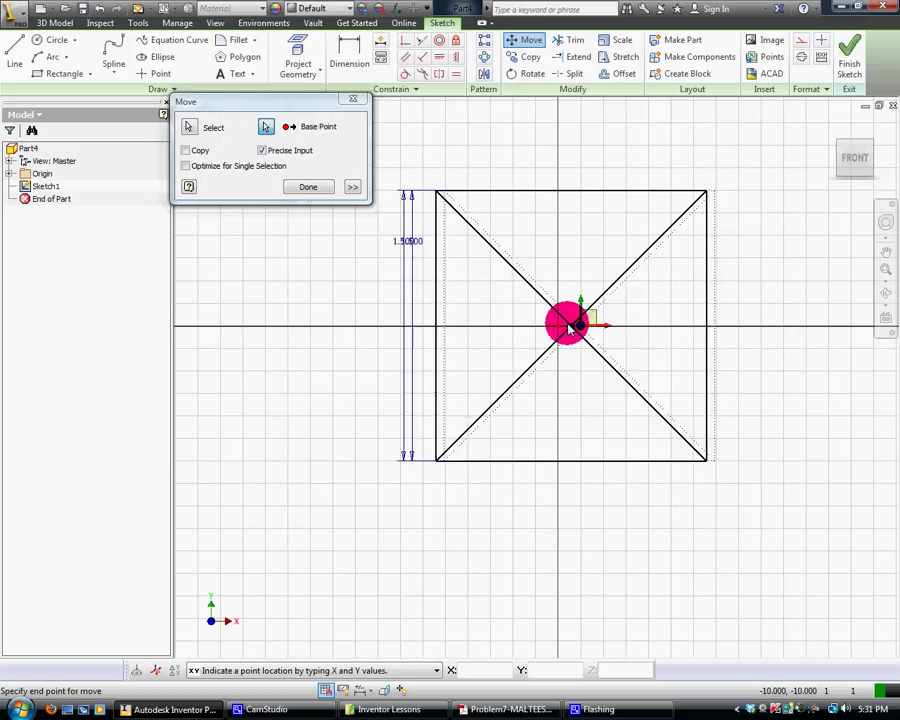
pyautogui.click(562, 323)
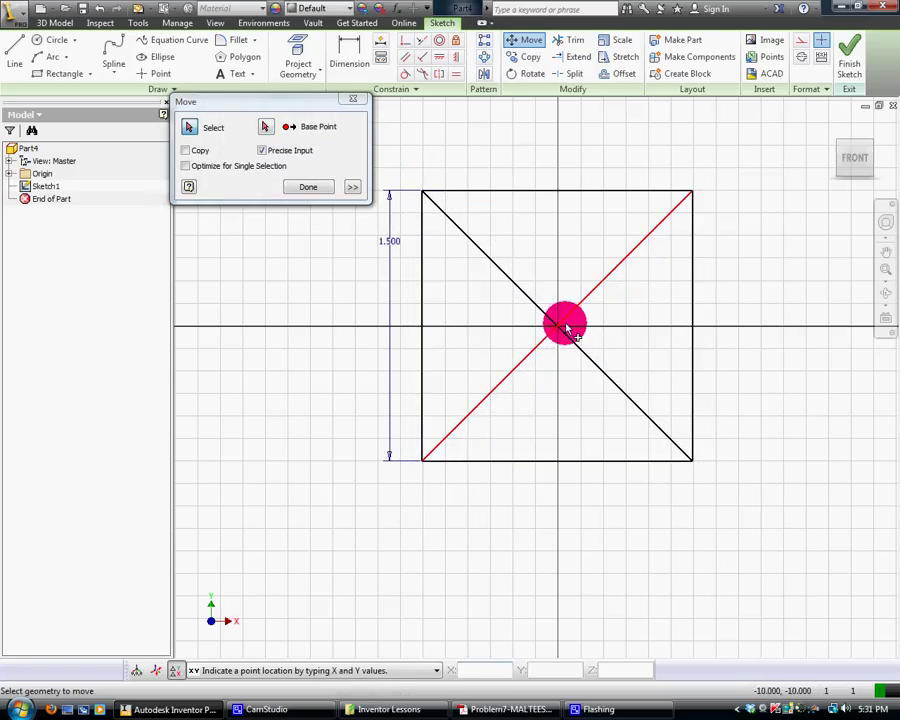
pyautogui.click(306, 187)
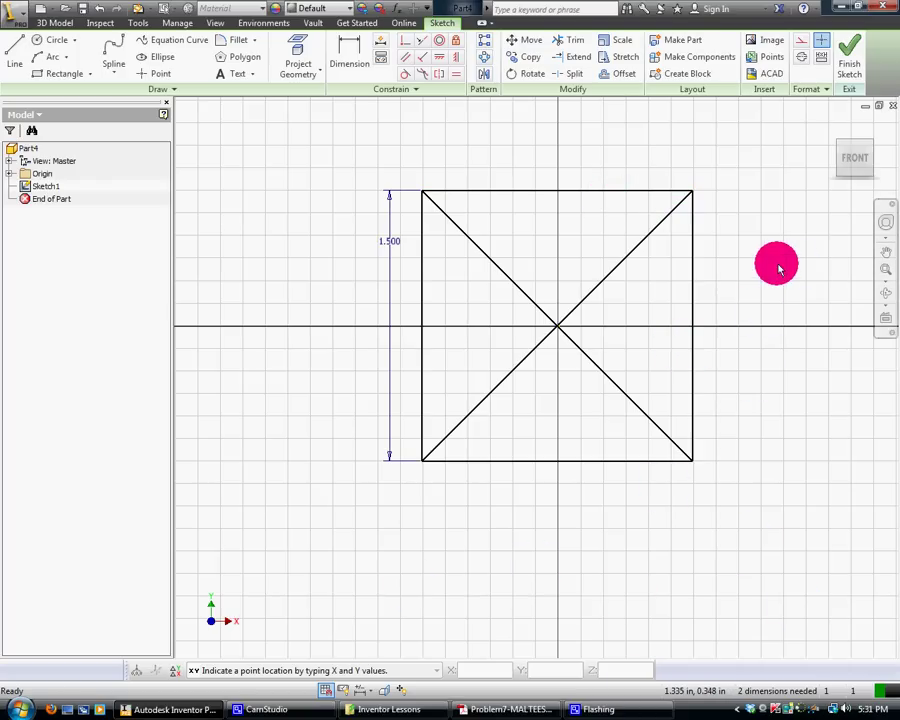
# - Draw a horizontal line below the square
pyautogui.scroll(5, 772, 266)
pyautogui.scroll(-4, 772, 266)
pyautogui.scroll(5, 760, 270)
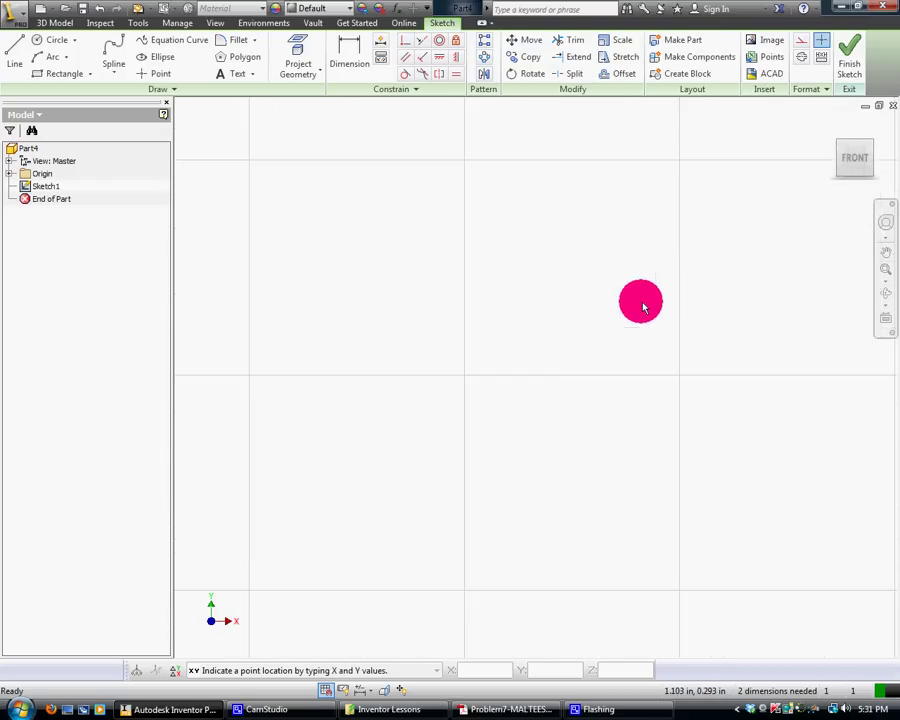
pyautogui.scroll(-4, 640, 303)
pyautogui.scroll(-3, 642, 305)
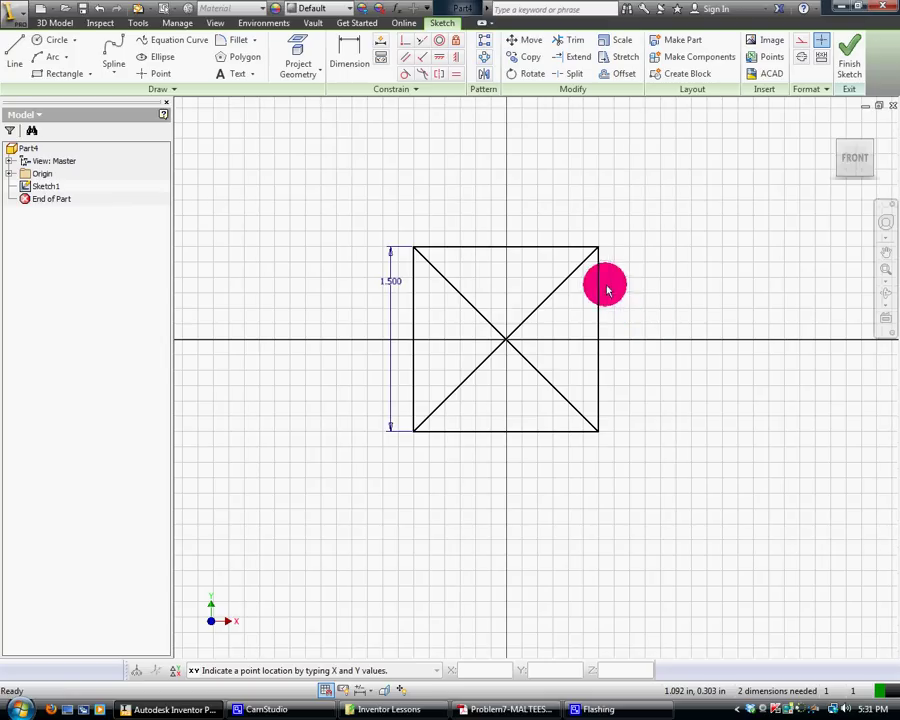
pyautogui.click(18, 46)
pyautogui.click(321, 555)
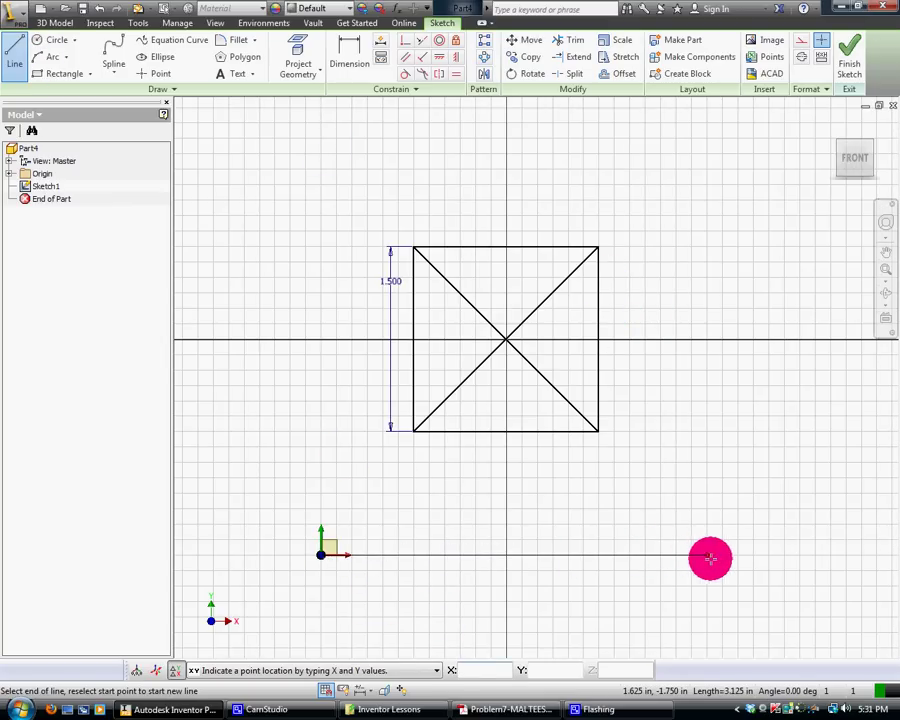
pyautogui.click(717, 556)
# - Dimension the line 2.000 in from the square's bottom edge and recentre the view
pyautogui.click(352, 58)
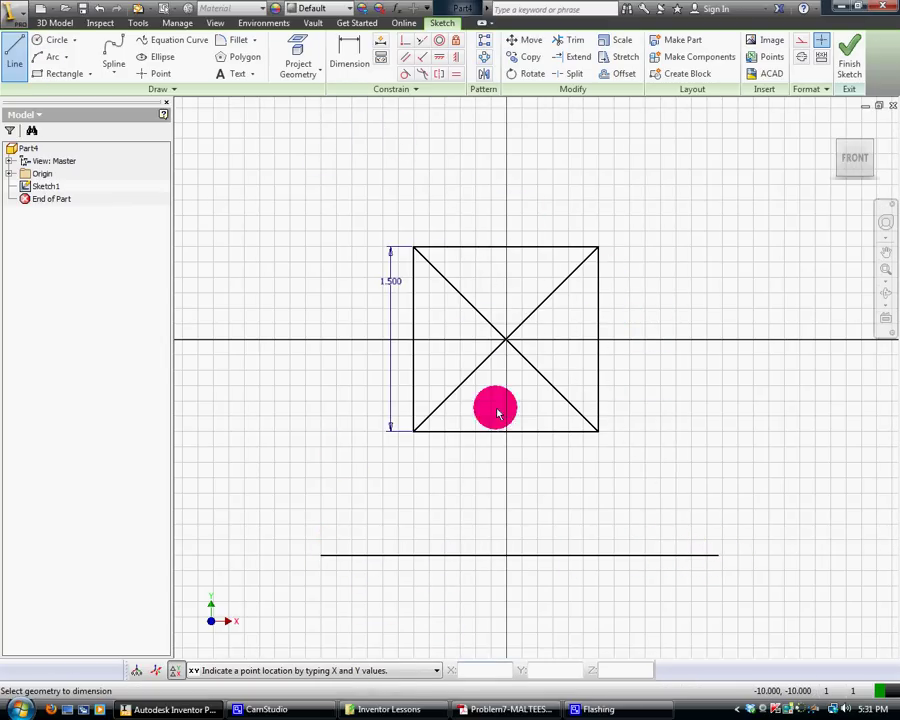
pyautogui.click(484, 432)
pyautogui.click(462, 555)
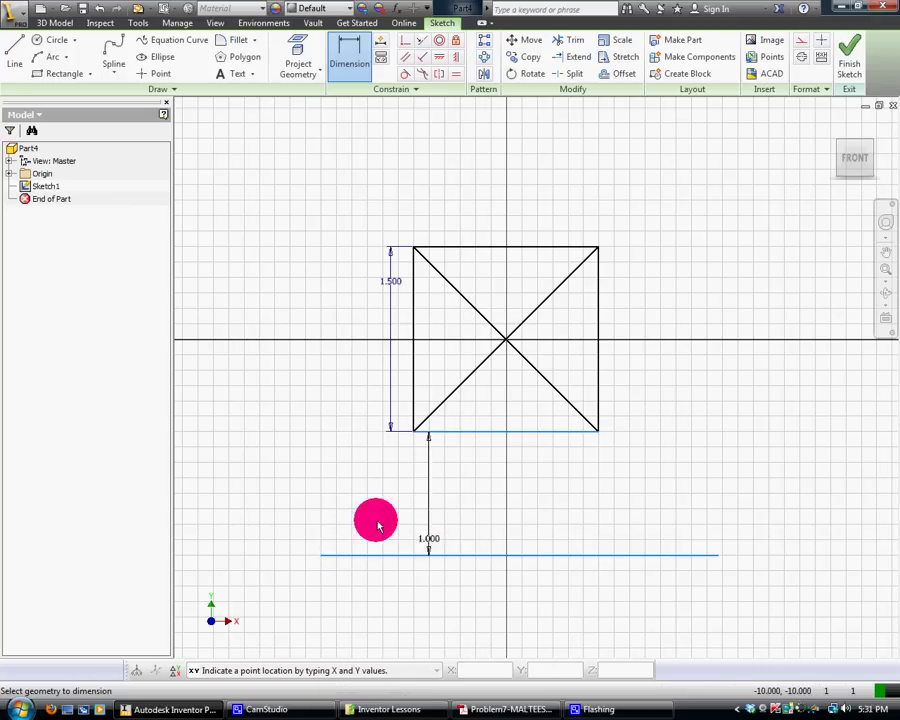
pyautogui.click(320, 501)
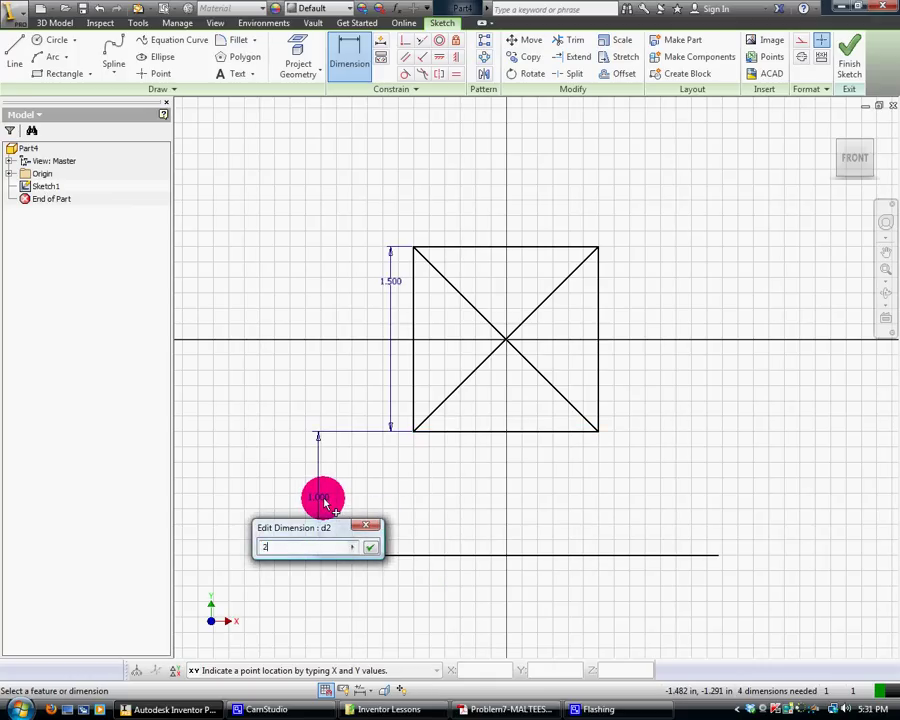
pyautogui.press('Return')
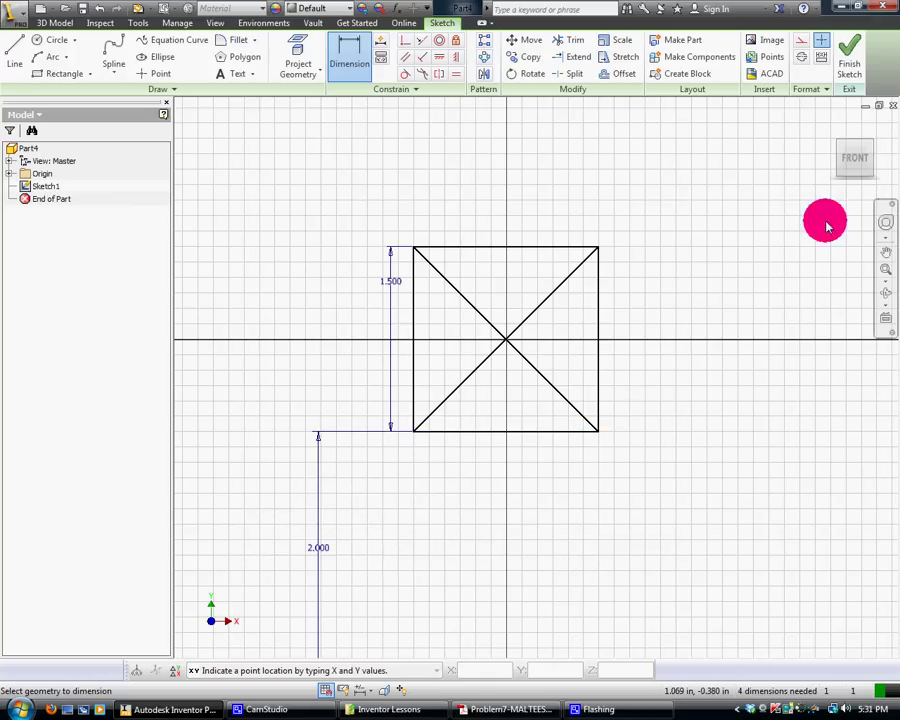
pyautogui.scroll(2, 745, 315)
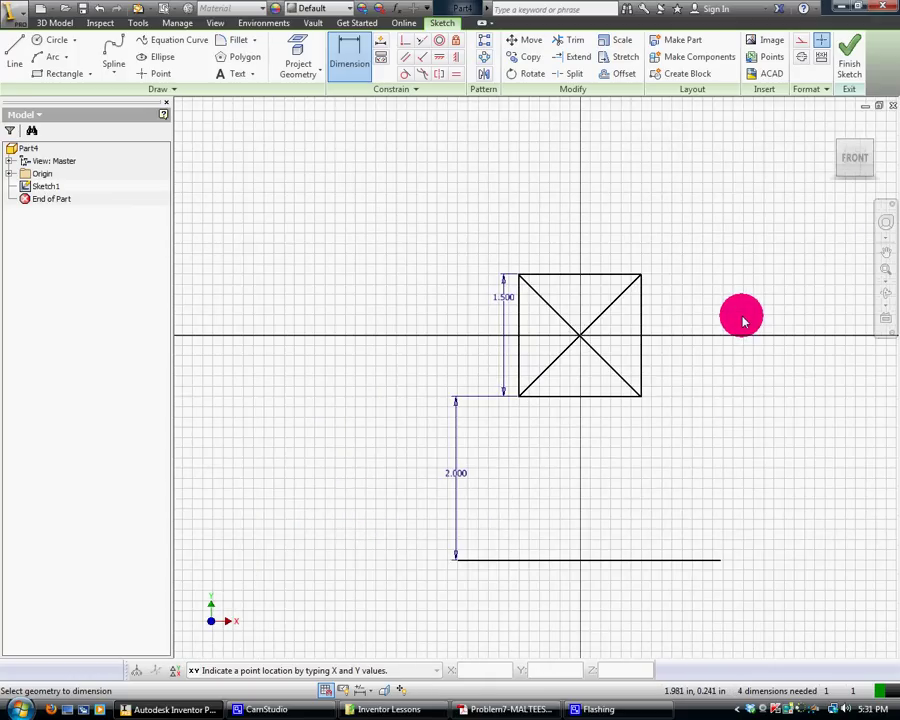
pyautogui.click(885, 252)
pyautogui.moveTo(585, 343)
pyautogui.mouseDown()
pyautogui.moveTo(538, 315)
pyautogui.moveTo(460, 310)
pyautogui.moveTo(458, 323)
pyautogui.mouseUp()
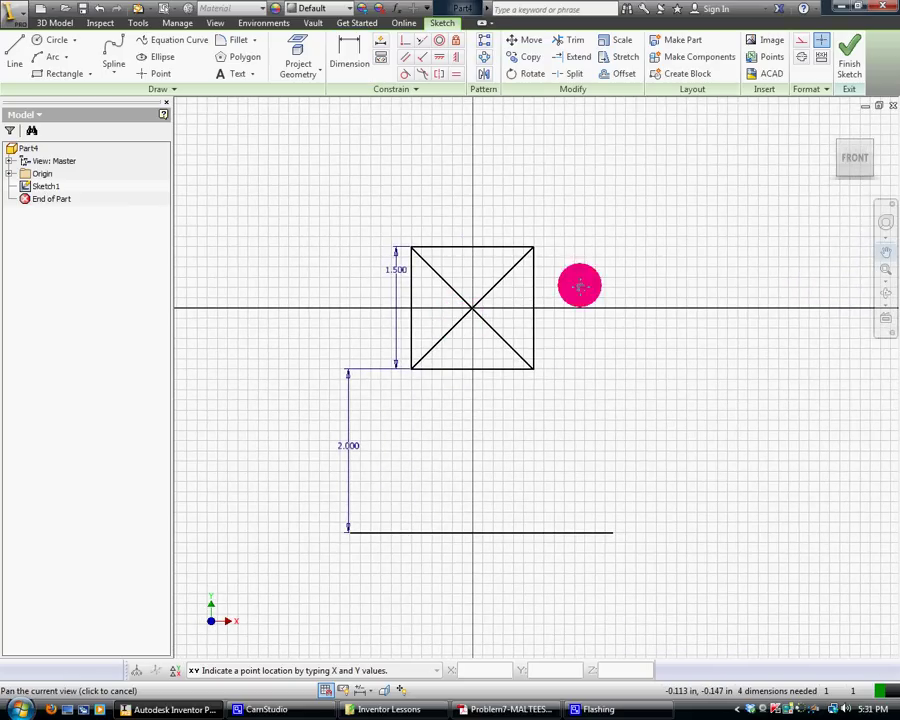
pyautogui.rightClick(426, 403)
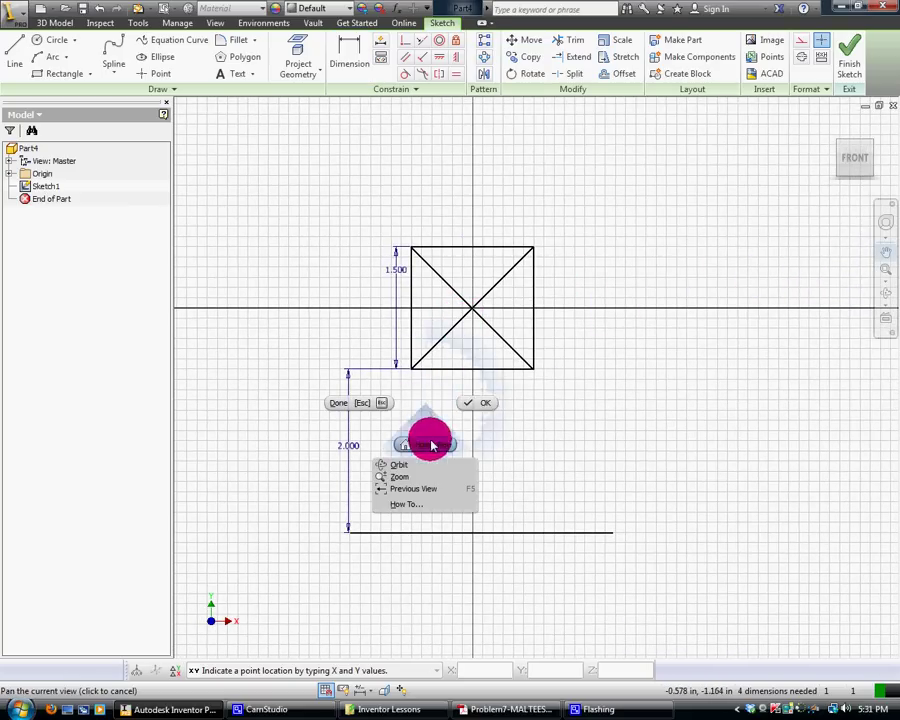
pyautogui.click(490, 403)
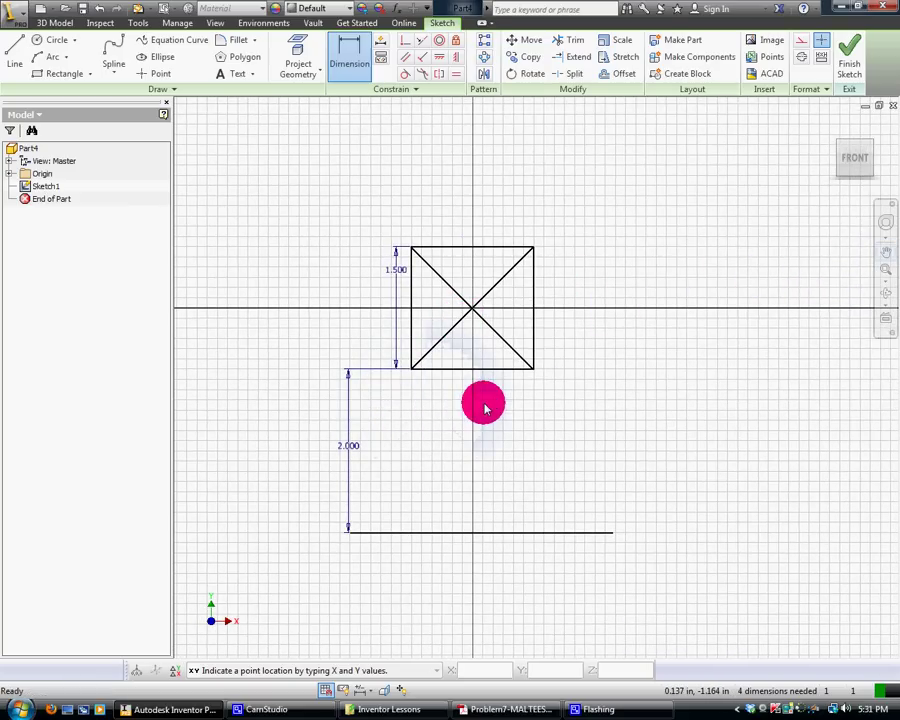
pyautogui.click(888, 287)
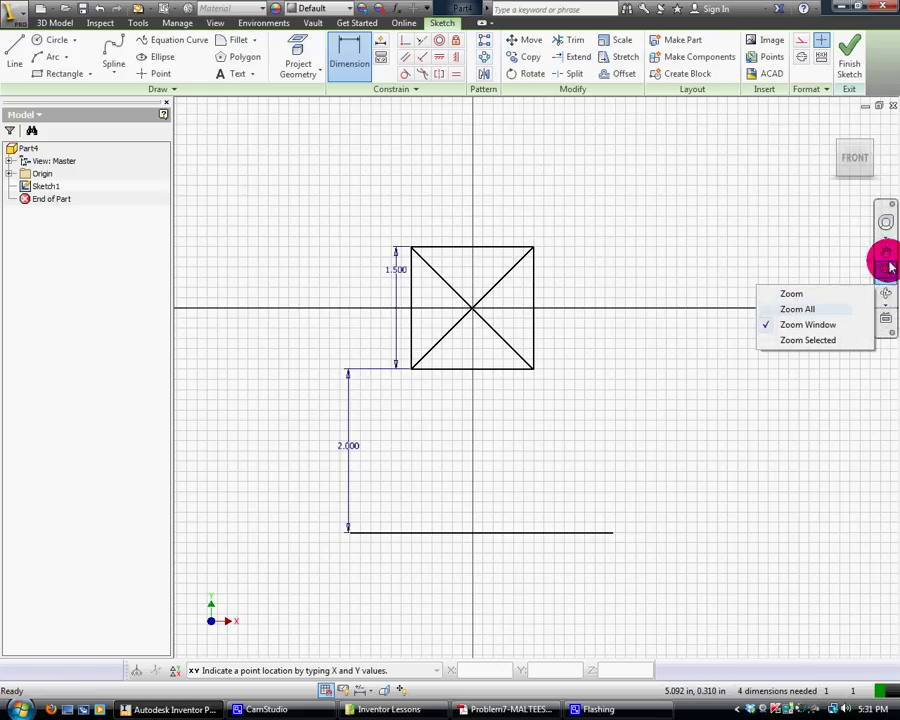
# - Draw two slanted lines down from the square's lower-left and lower-right corners
pyautogui.click(15, 58)
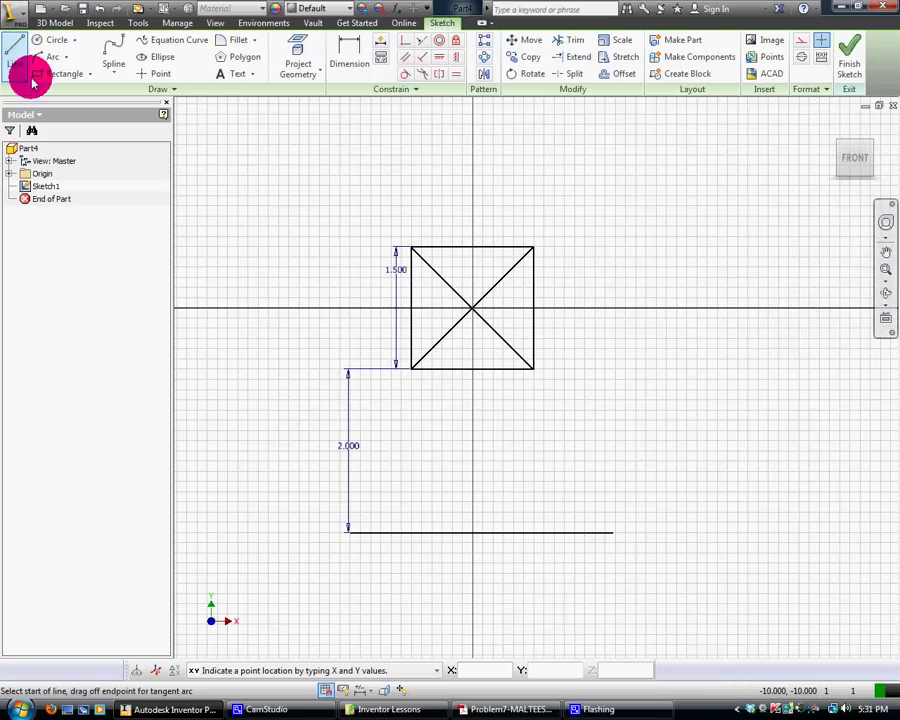
pyautogui.click(411, 368)
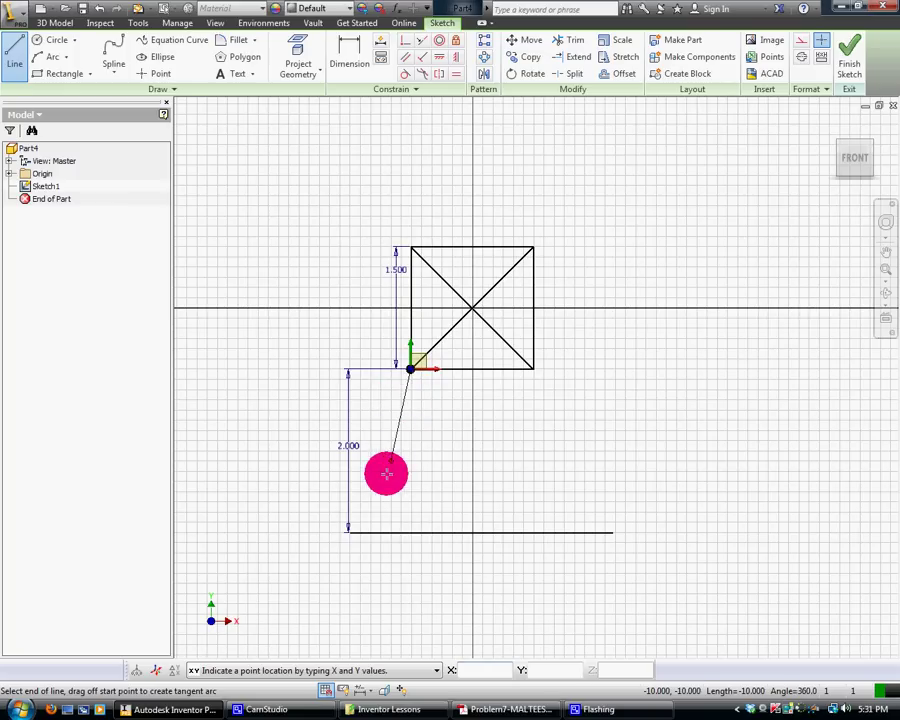
pyautogui.click(347, 561)
pyautogui.click(13, 50)
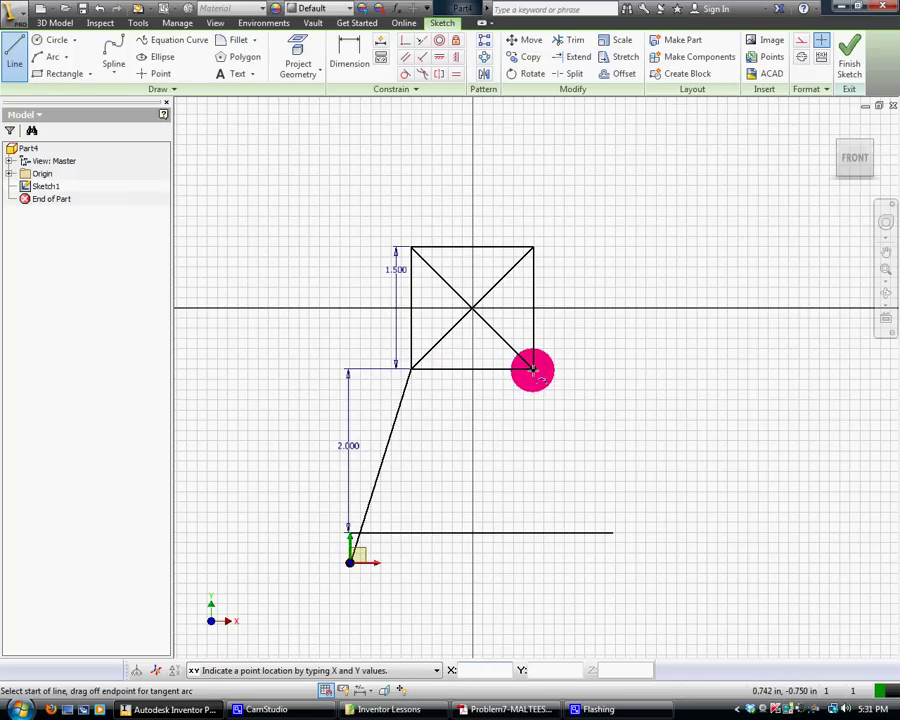
pyautogui.click(533, 369)
pyautogui.click(605, 541)
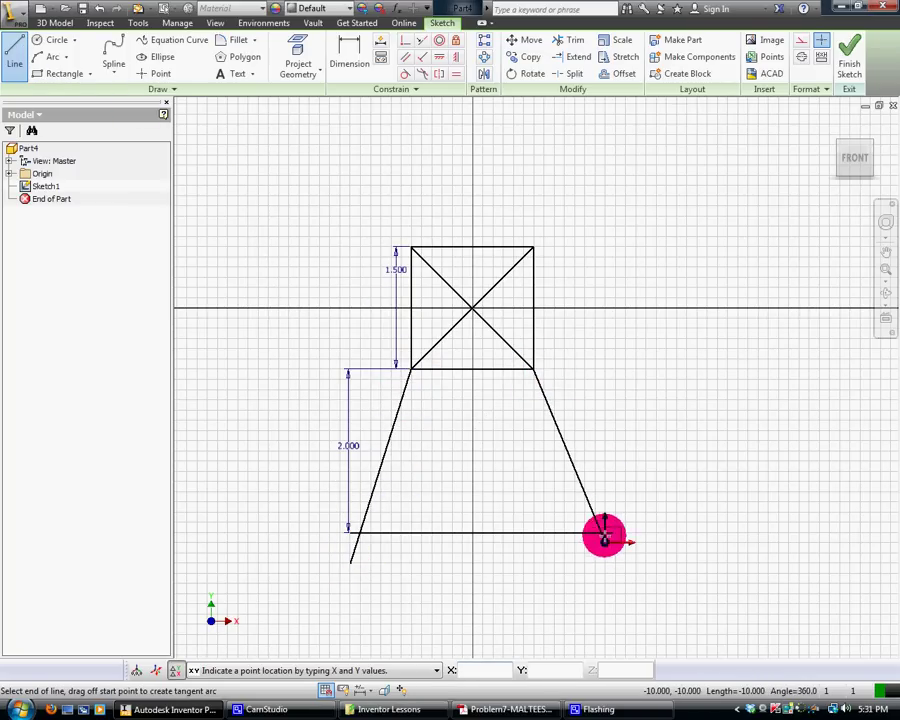
# - Dimension both slanted lines at 105° to the square's bottom edge
pyautogui.click(352, 52)
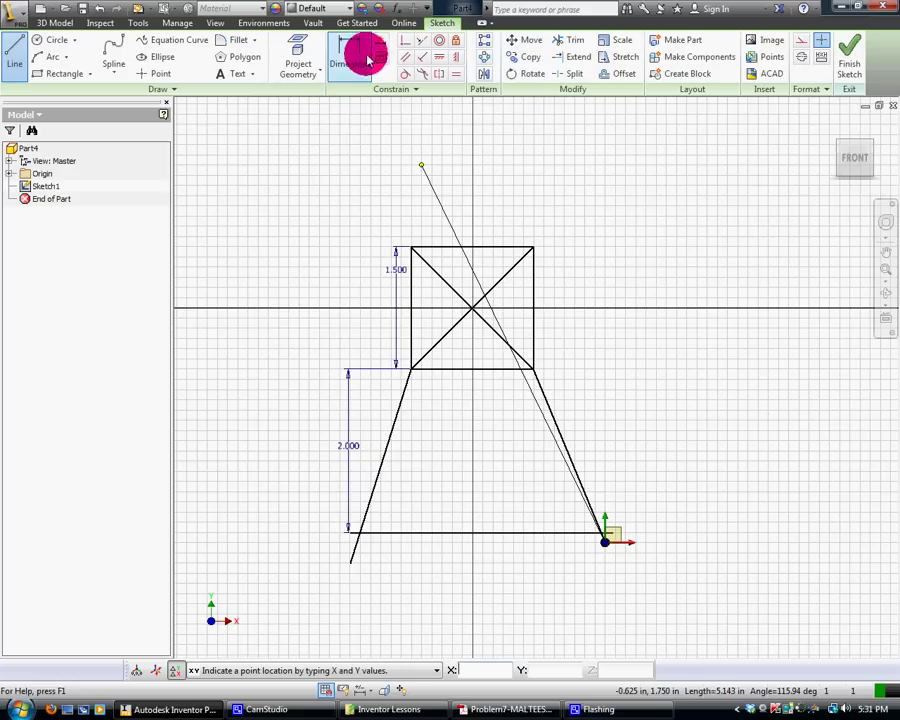
pyautogui.click(438, 369)
pyautogui.click(401, 410)
pyautogui.click(414, 411)
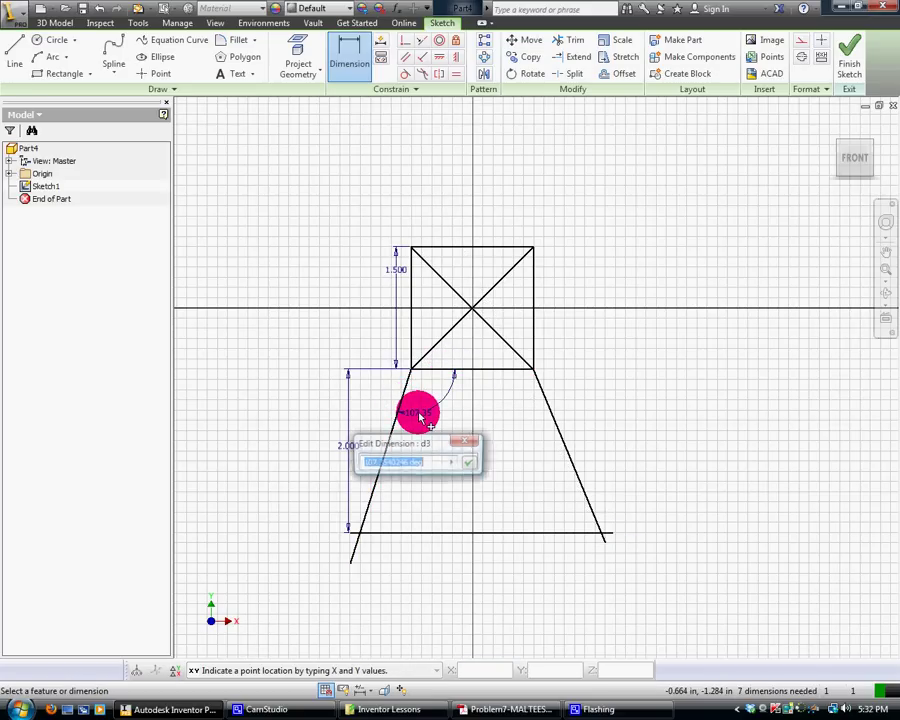
pyautogui.press('Return')
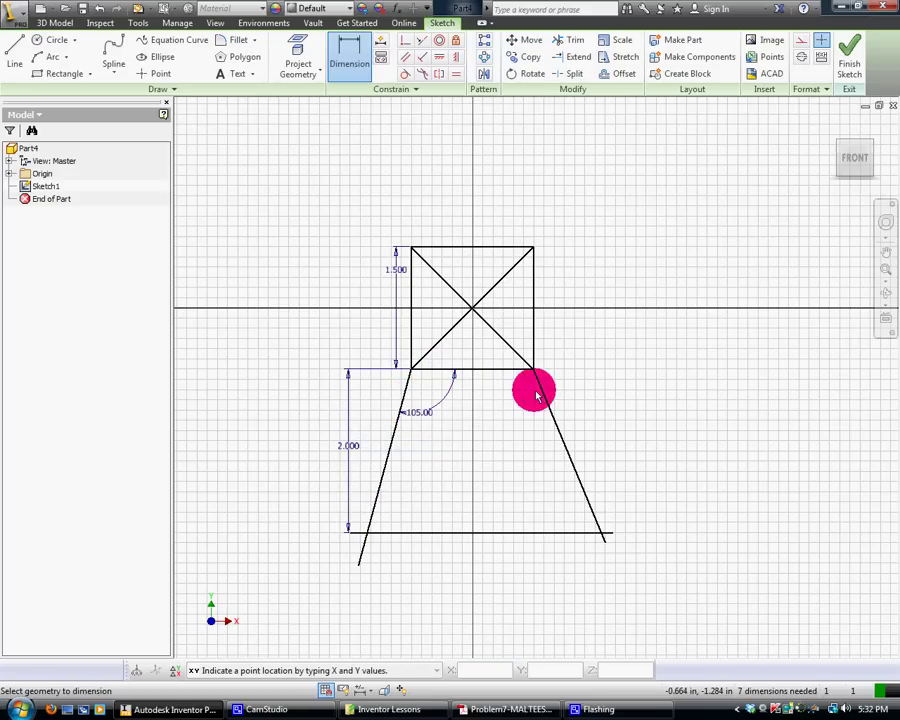
pyautogui.click(519, 370)
pyautogui.click(541, 396)
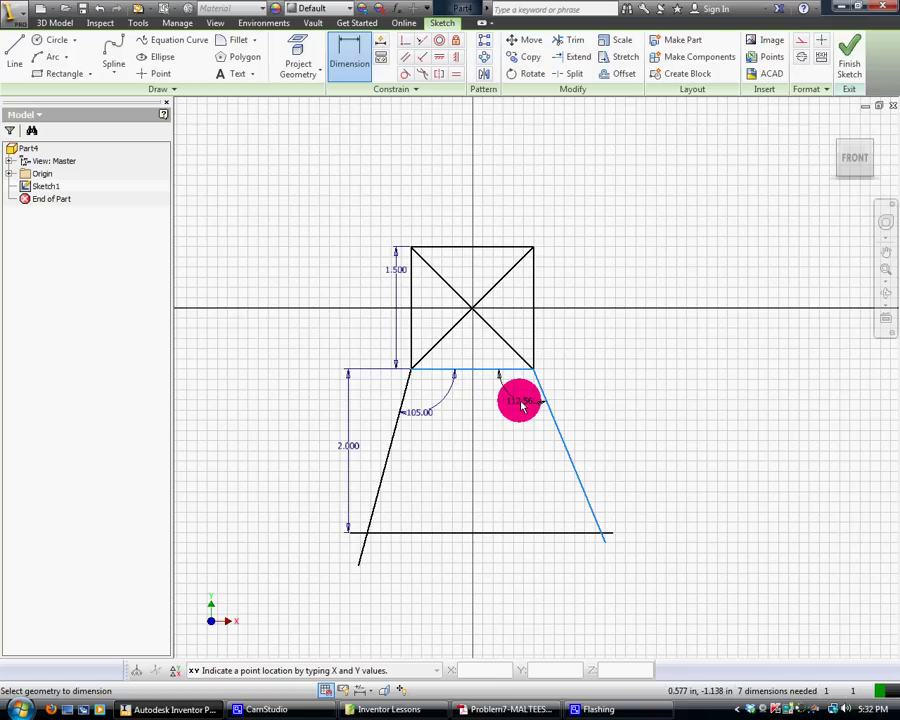
pyautogui.click(521, 404)
pyautogui.write('105')
pyautogui.press('Return')
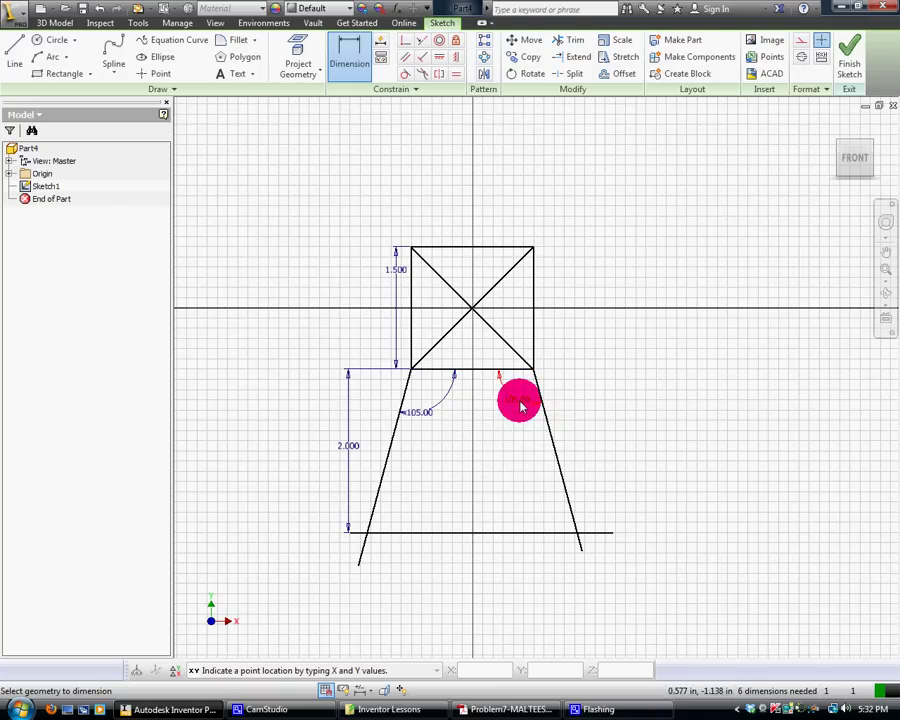
# - Trim the left slanted line's tail and the bottom line's stub at the lower-left corner
pyautogui.click(577, 40)
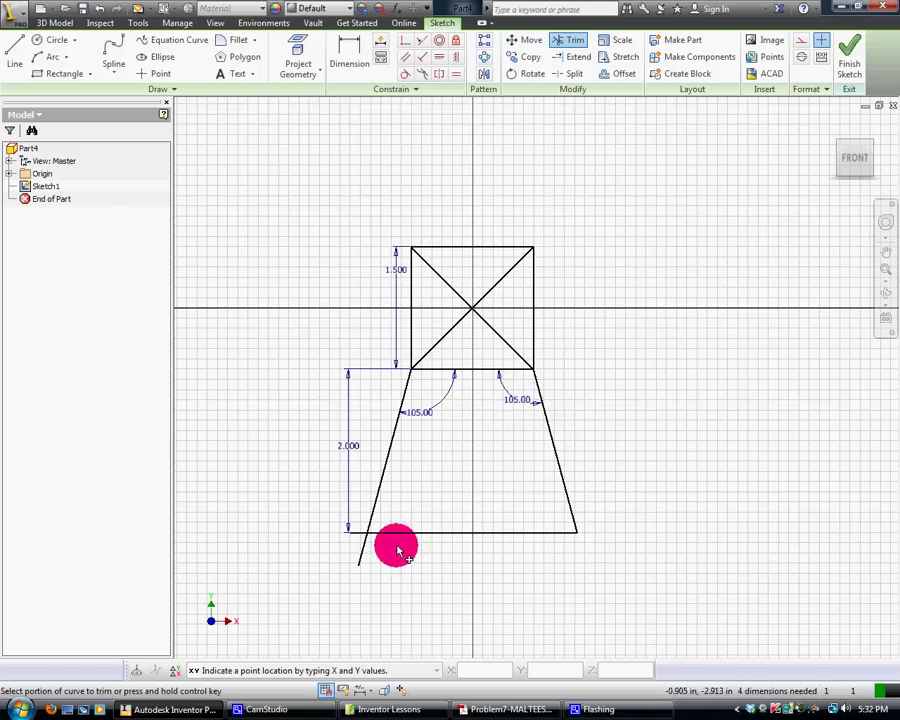
pyautogui.click(364, 553)
pyautogui.click(358, 535)
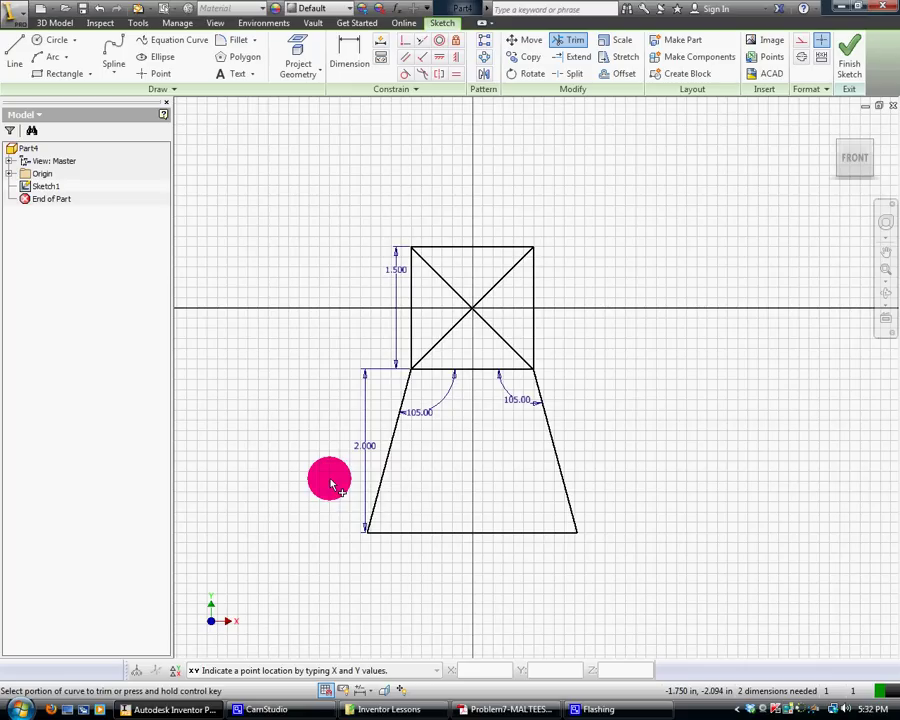
# - Mirror the lower trapezoid's lines across a diagonal to form a second arm
pyautogui.click(484, 74)
pyautogui.click(566, 497)
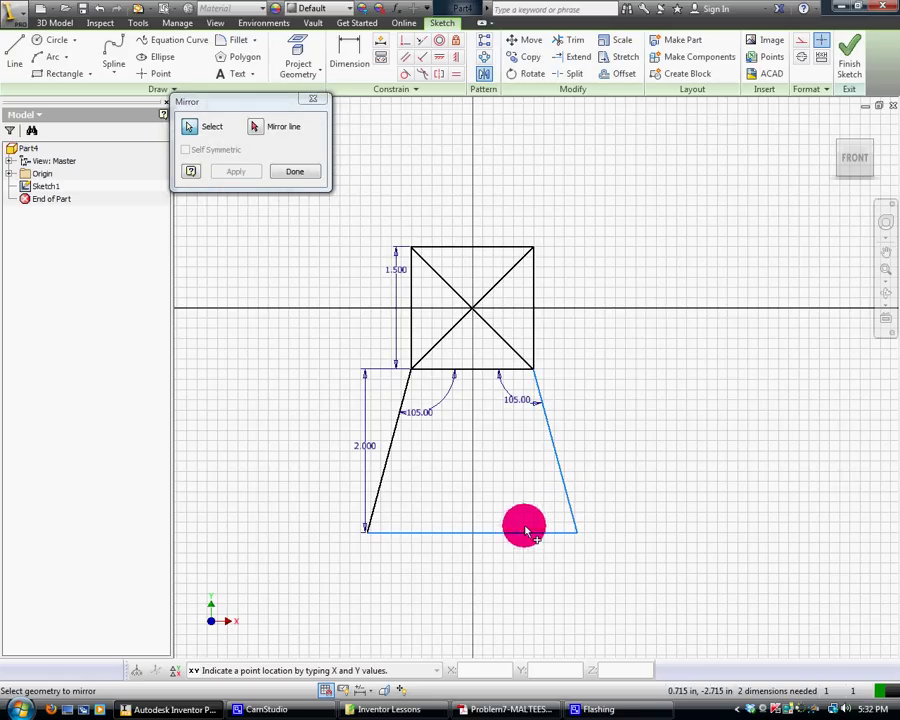
pyautogui.click(390, 478)
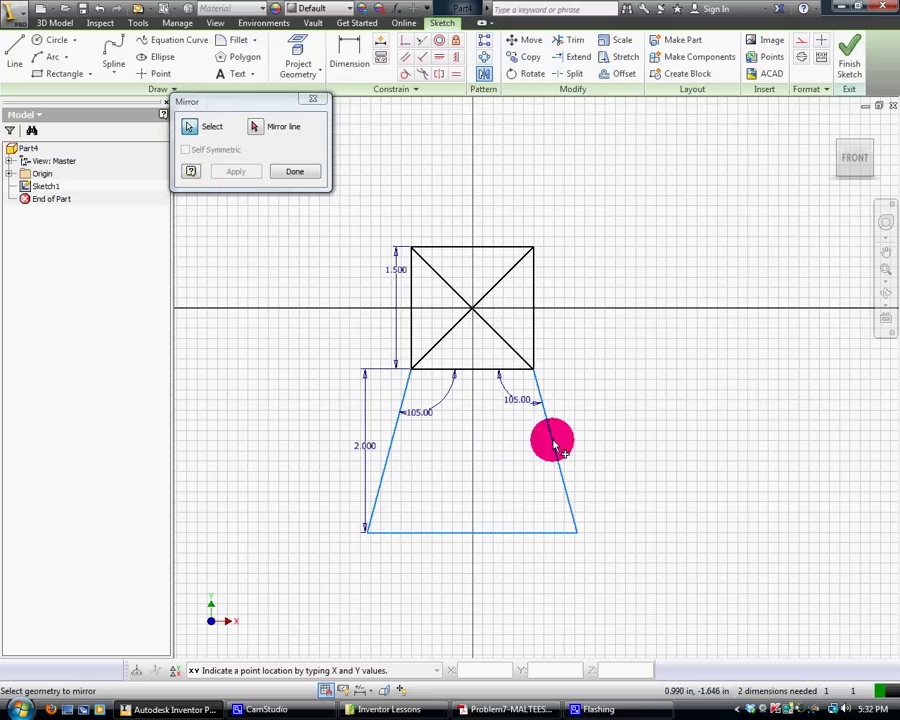
pyautogui.click(265, 128)
pyautogui.click(452, 335)
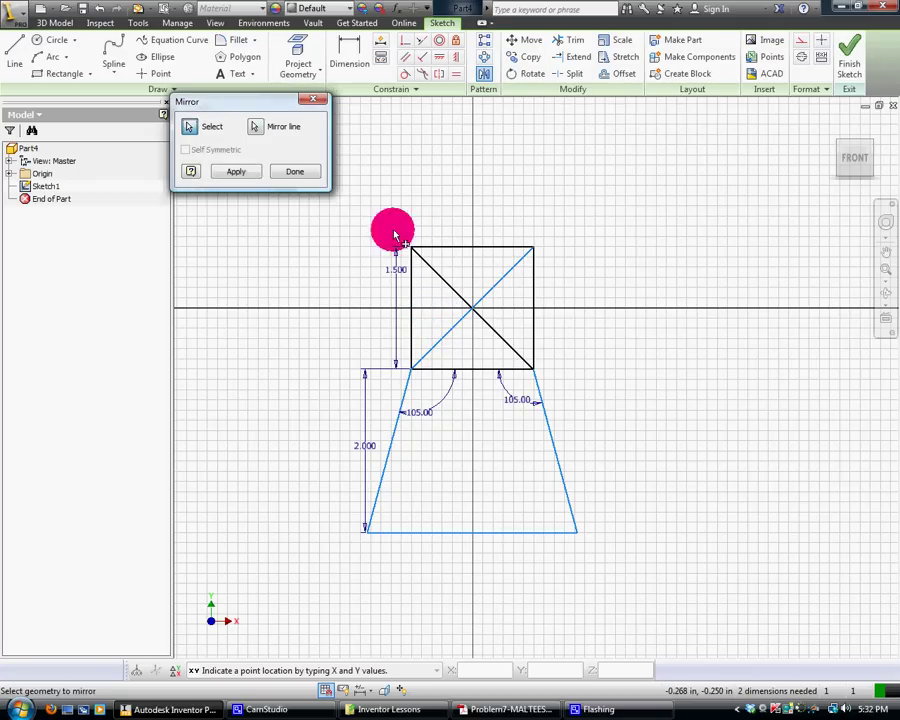
pyautogui.click(240, 171)
pyautogui.click(295, 173)
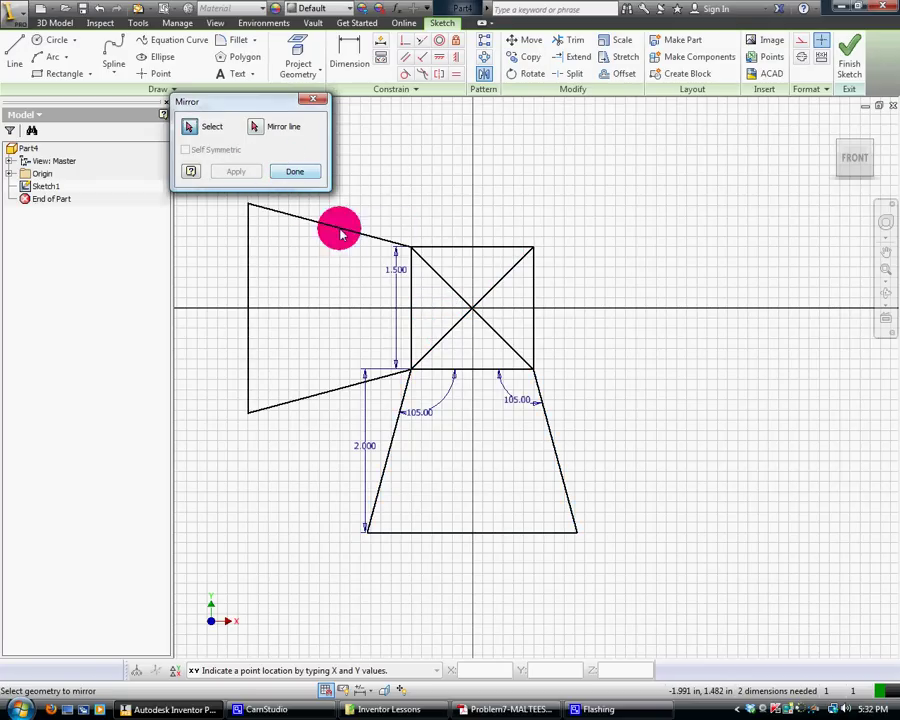
# - Mirror the new arm's three lines across the other diagonal to form a third arm
pyautogui.click(321, 390)
pyautogui.click(249, 343)
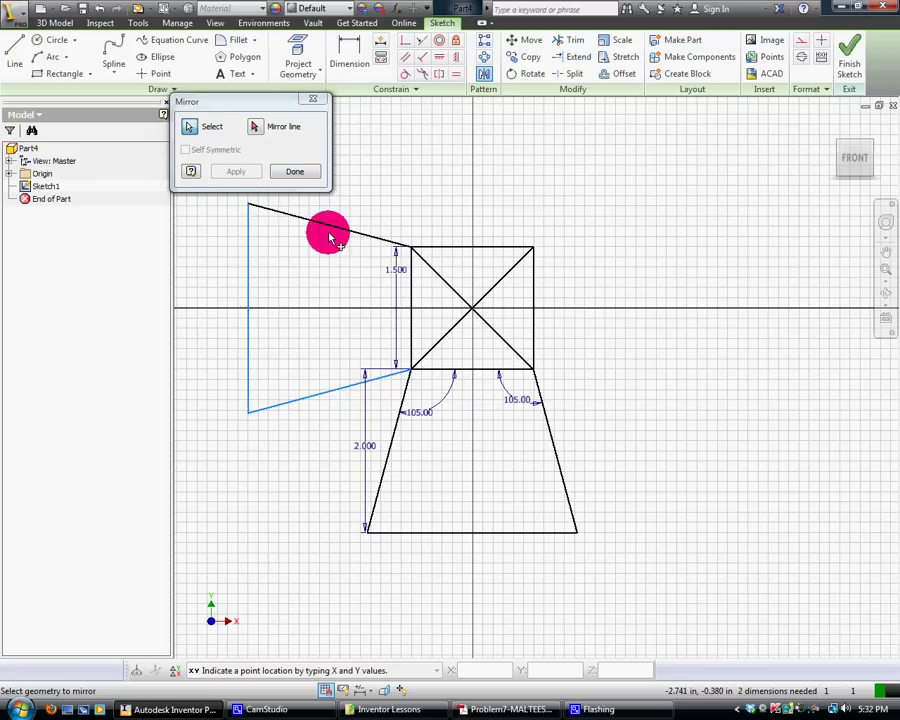
pyautogui.click(335, 230)
pyautogui.click(267, 130)
pyautogui.click(438, 275)
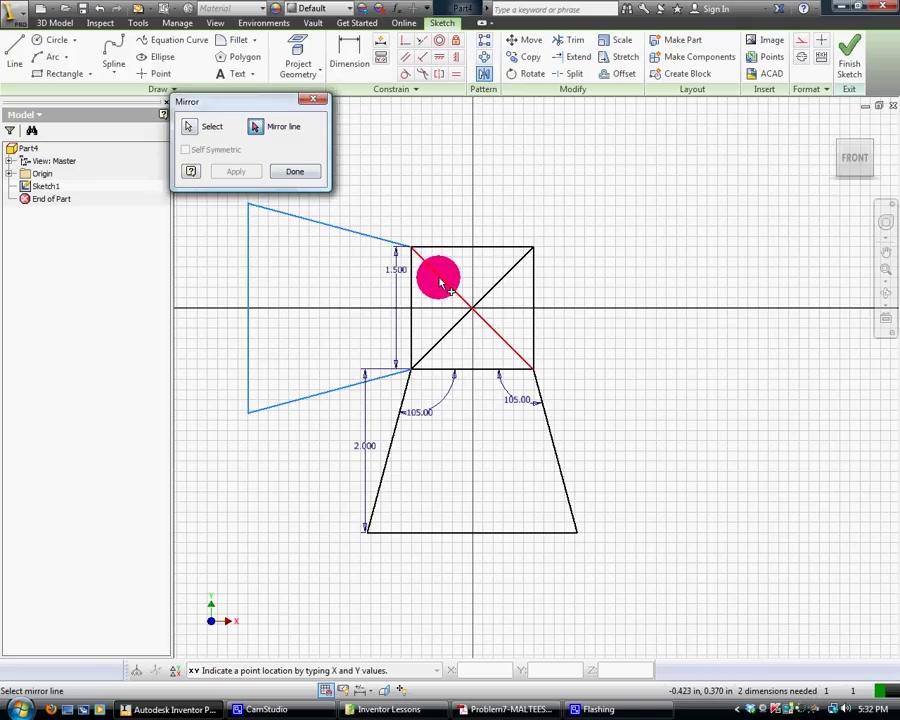
pyautogui.click(240, 171)
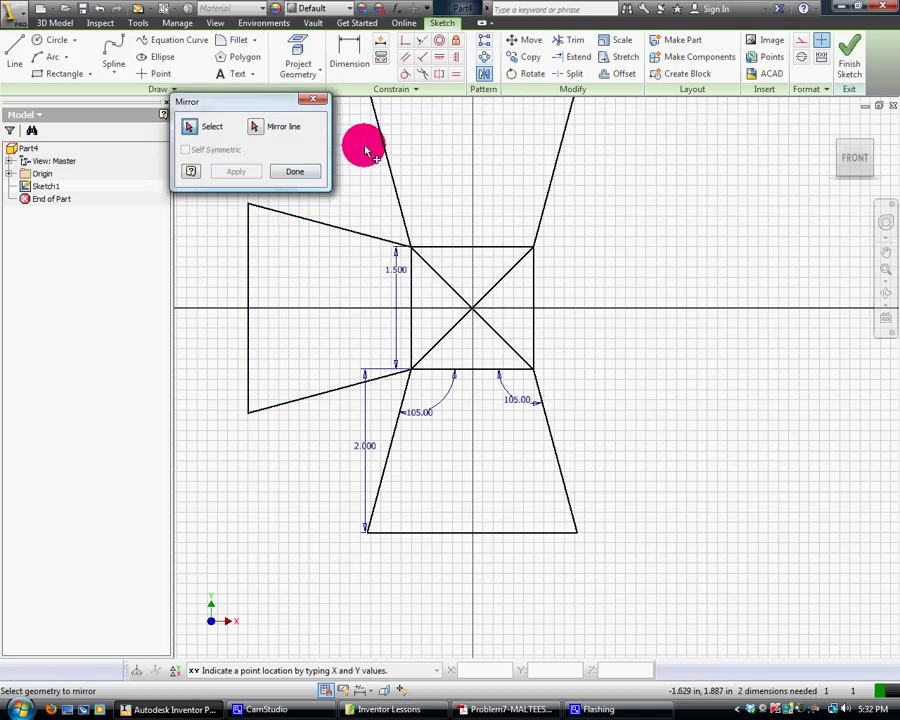
# - Mirror the top arm across the centre diagonal to create the right arm
pyautogui.scroll(-4, 752, 262)
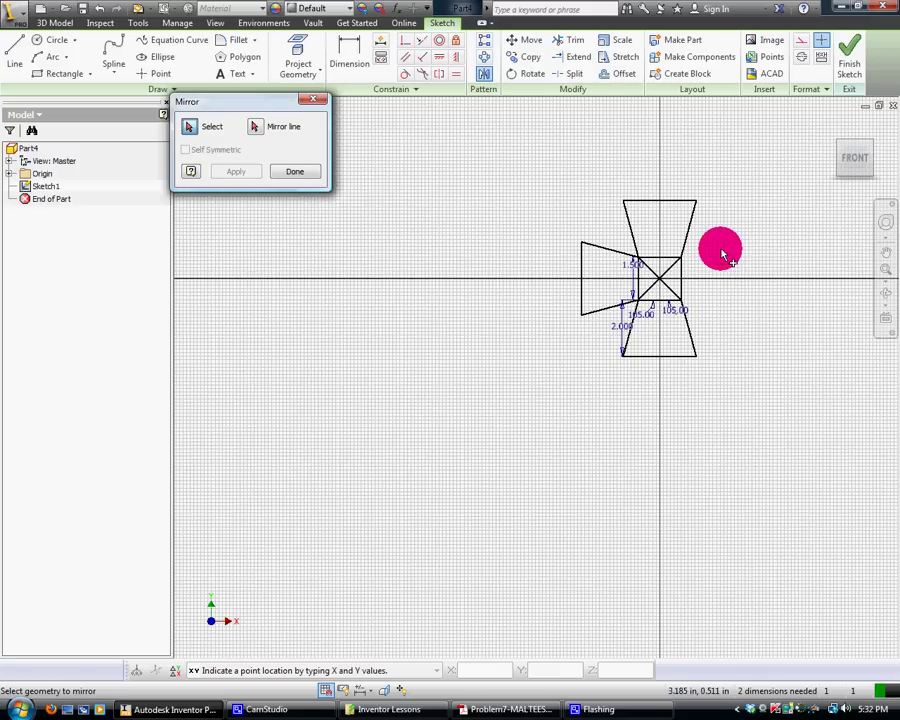
pyautogui.click(671, 203)
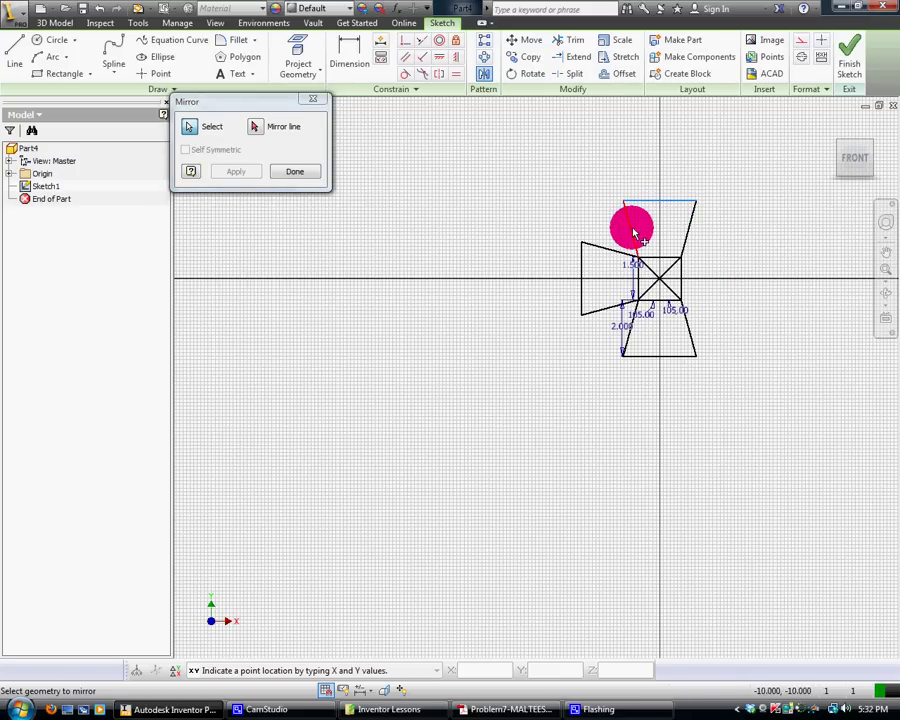
pyautogui.click(636, 233)
pyautogui.click(690, 226)
pyautogui.click(255, 127)
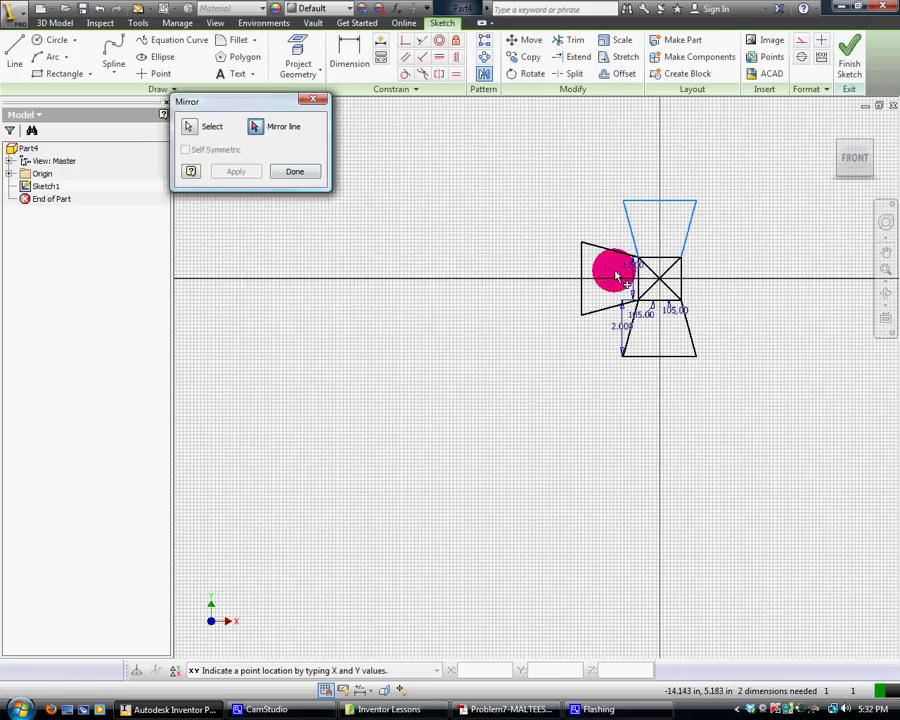
pyautogui.click(237, 174)
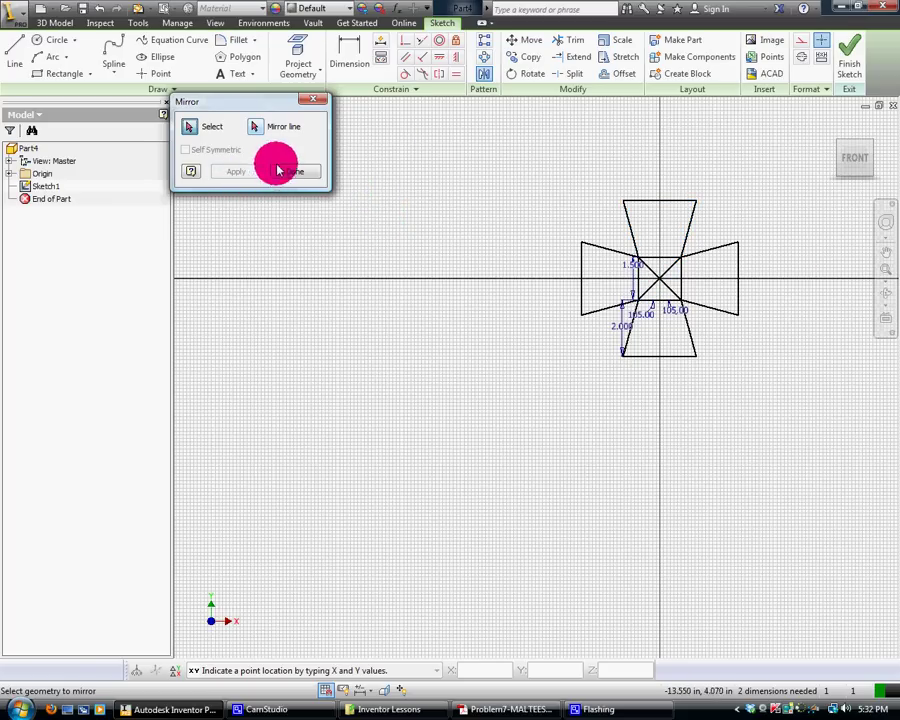
# - Close Mirror and zoom to fit the whole cross in view
pyautogui.click(280, 170)
pyautogui.click(886, 282)
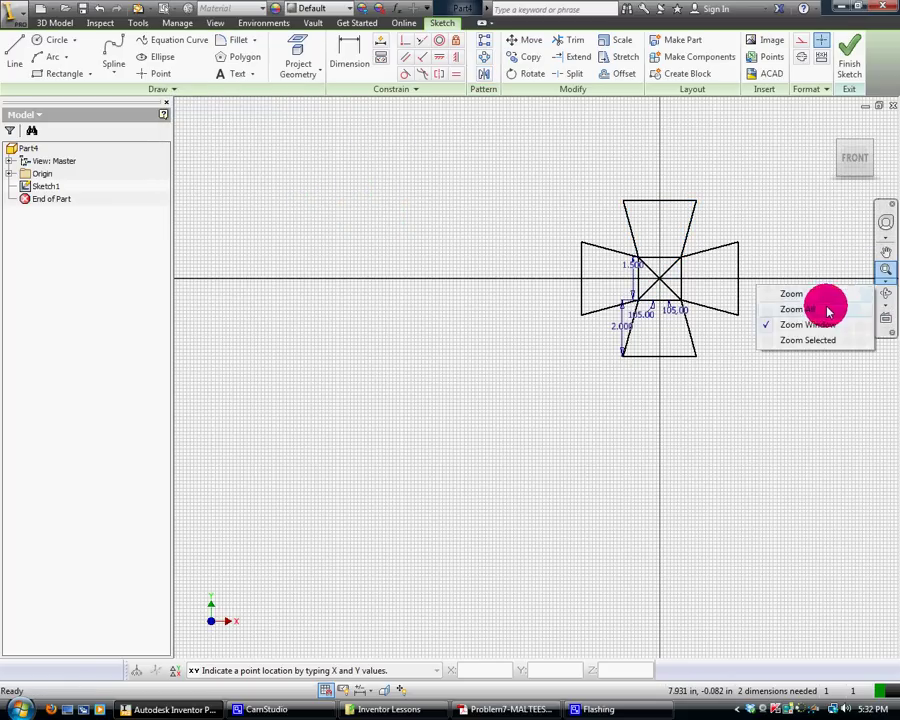
pyautogui.click(828, 310)
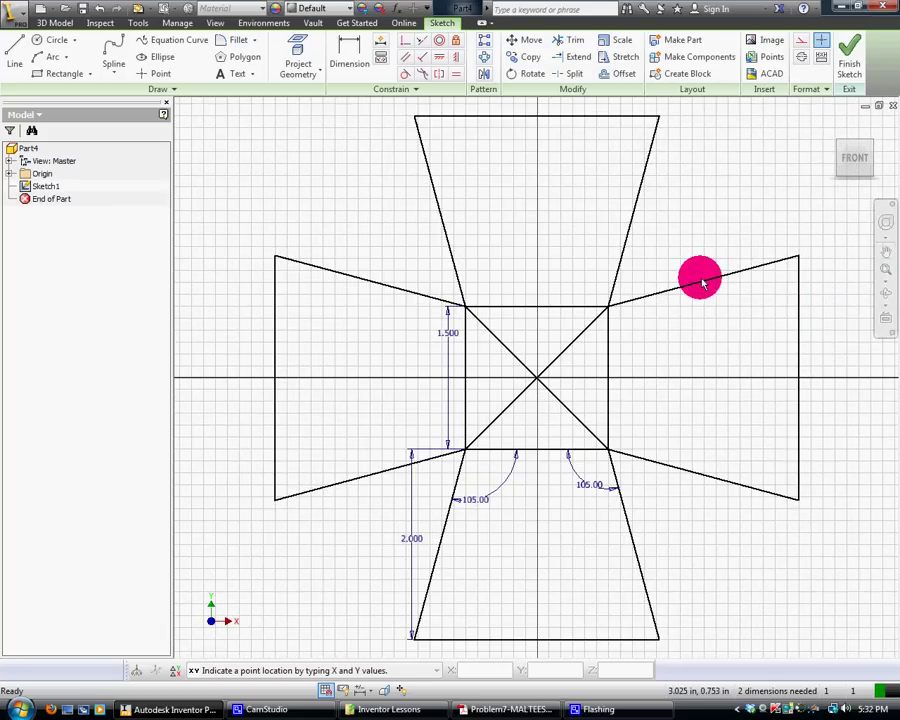
pyautogui.scroll(3, 698, 278)
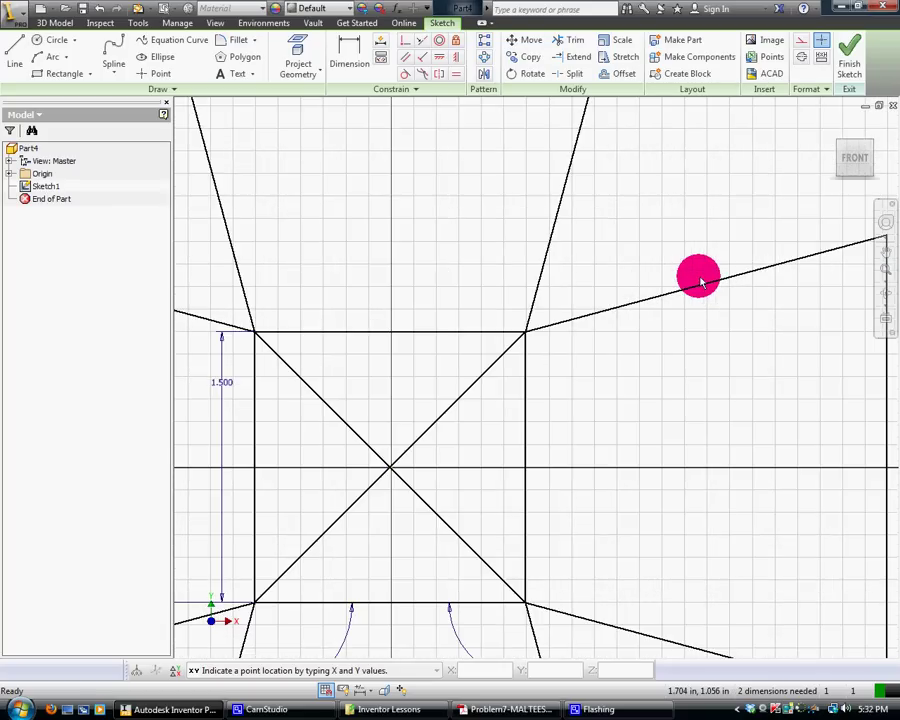
pyautogui.scroll(-5, 694, 274)
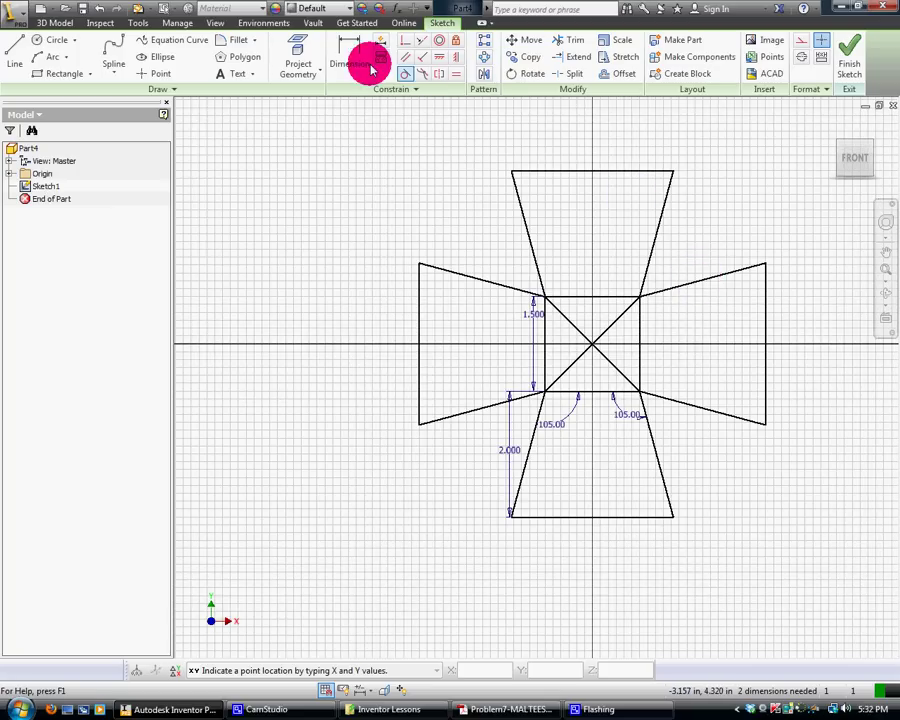
# - Attempt an overall top-to-bottom height dimension, then cancel the over-constraint warning
pyautogui.click(368, 65)
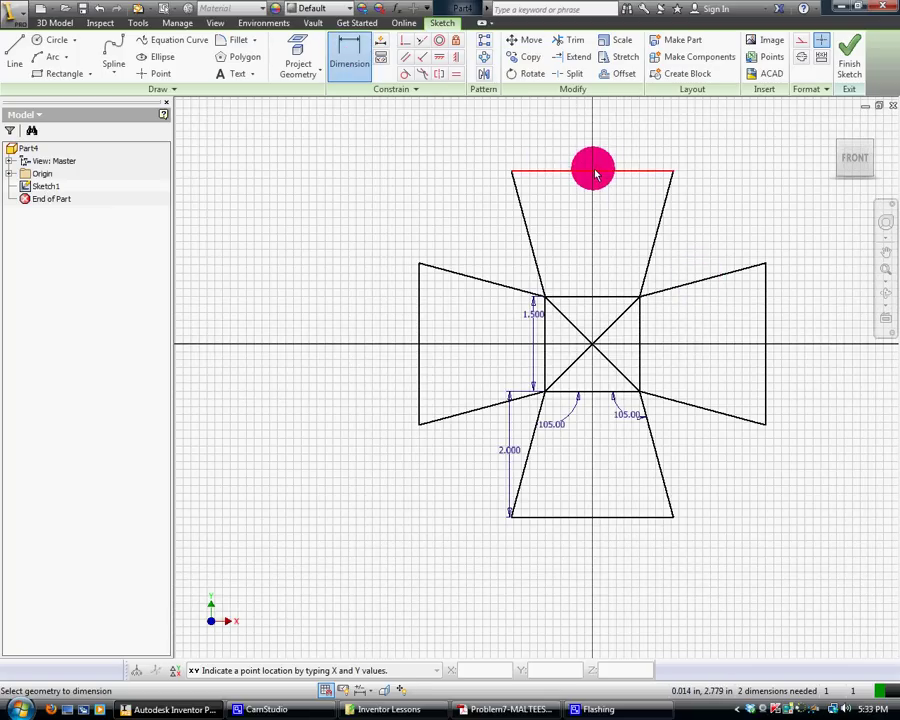
pyautogui.click(594, 172)
pyautogui.click(639, 516)
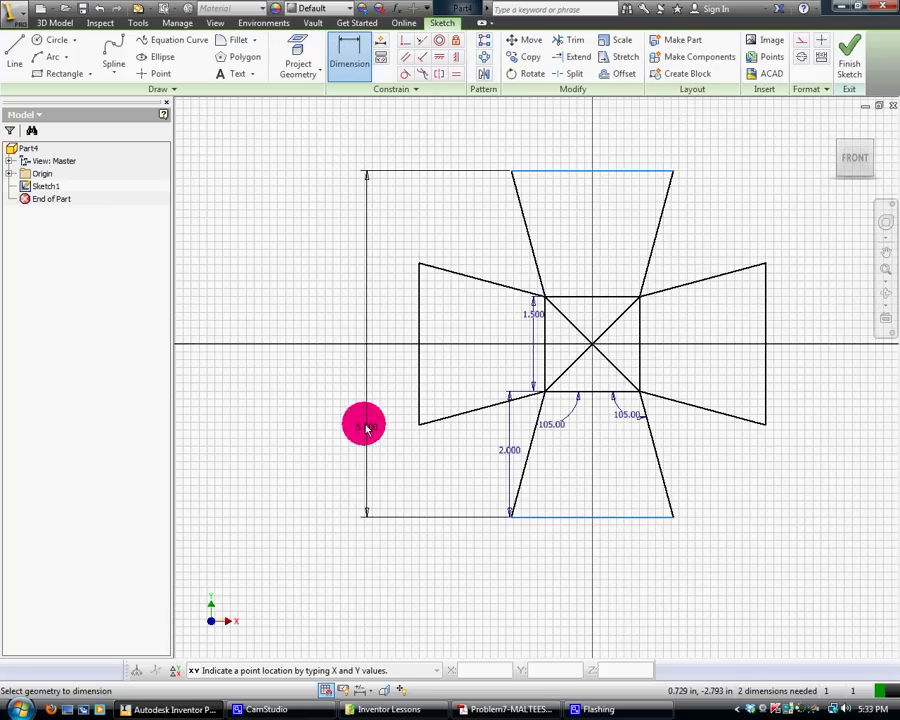
pyautogui.click(358, 400)
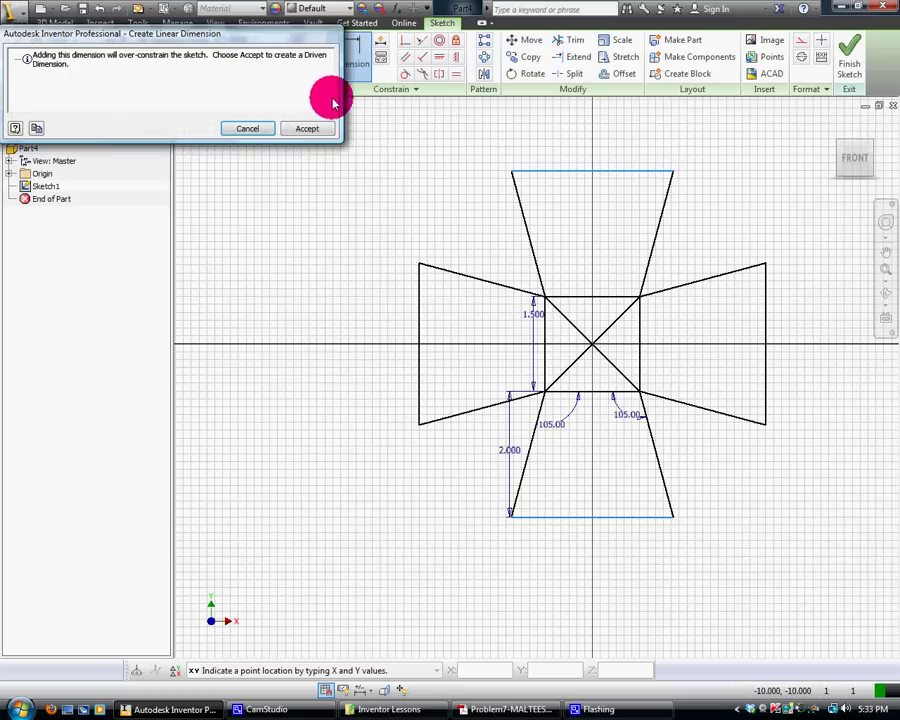
pyautogui.click(267, 130)
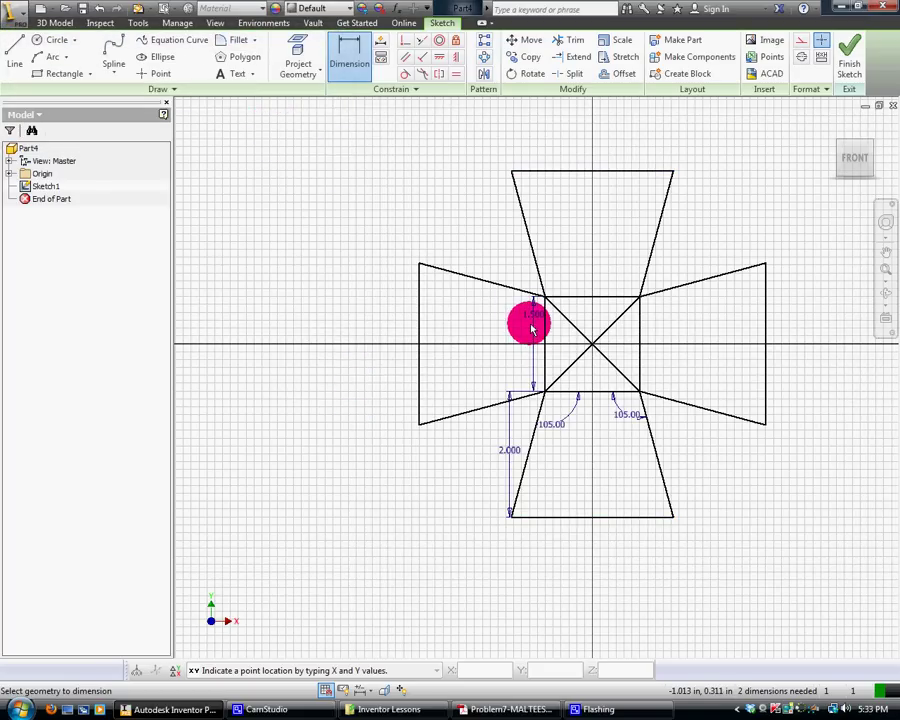
# - Delete the 1.500, 2.000 and both 105.00° dimensions
pyautogui.rightClick(535, 328)
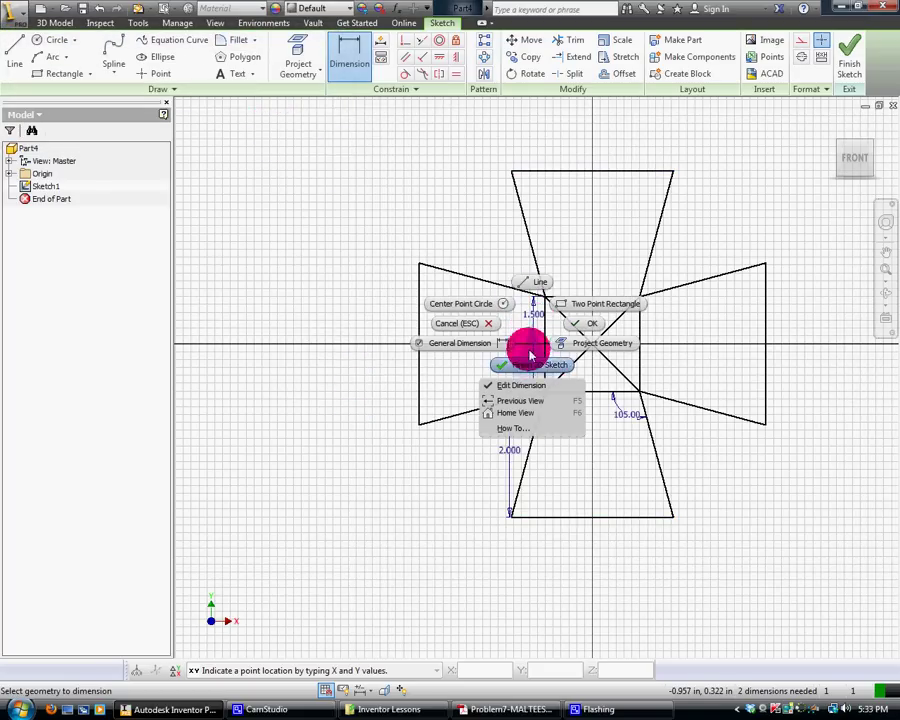
pyautogui.click(489, 326)
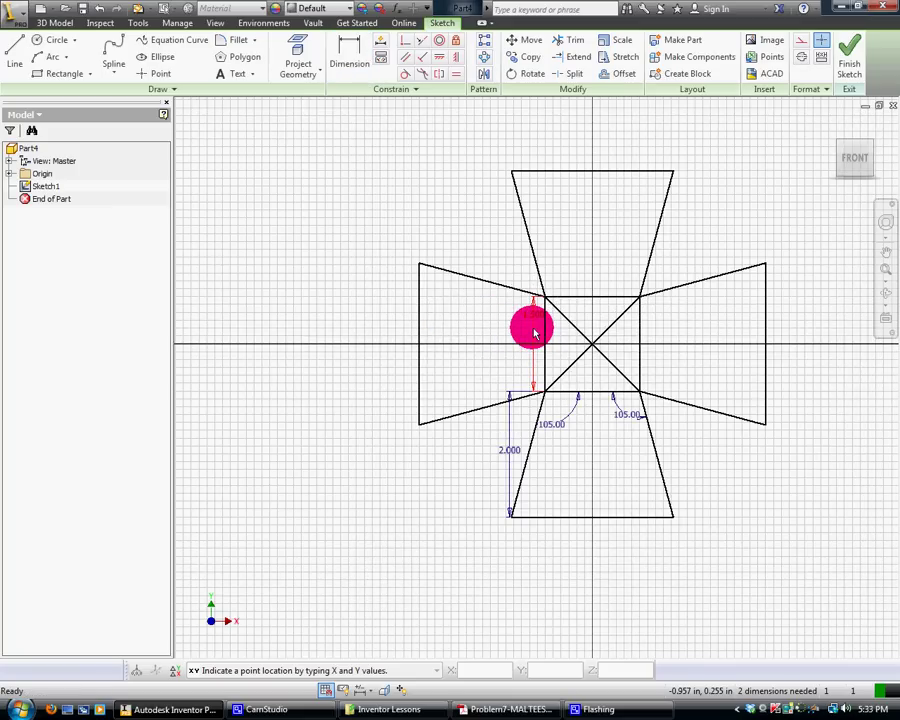
pyautogui.rightClick(532, 325)
pyautogui.click(531, 283)
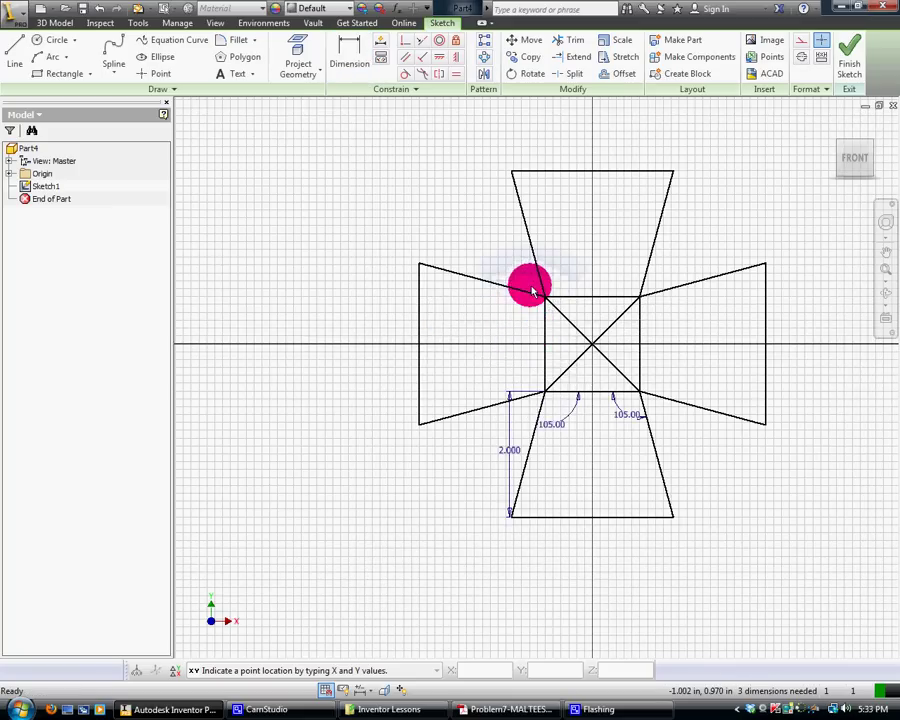
pyautogui.click(543, 430)
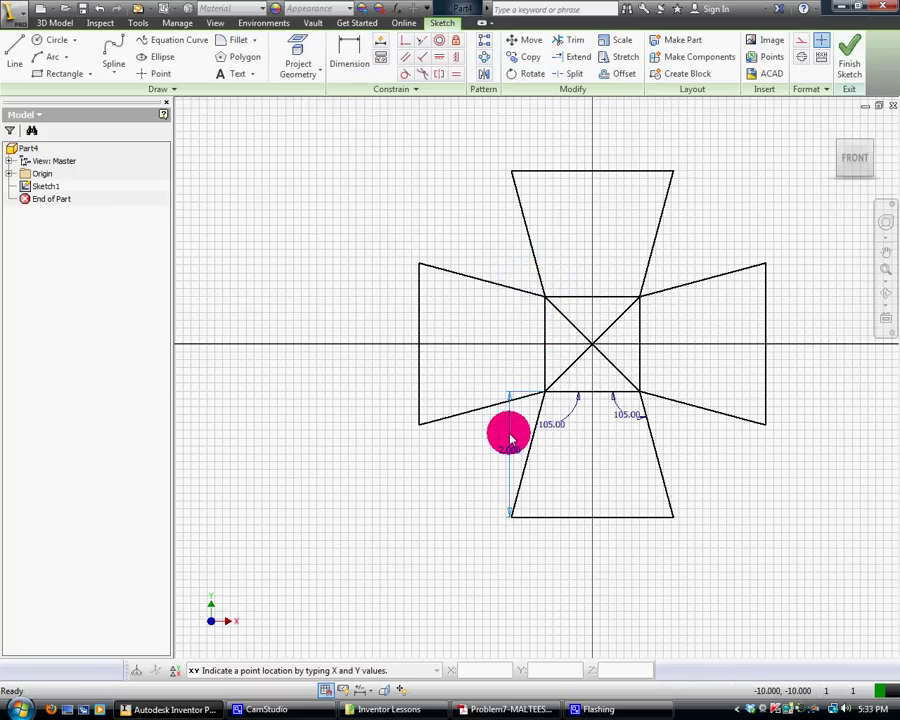
pyautogui.rightClick(510, 437)
pyautogui.click(512, 388)
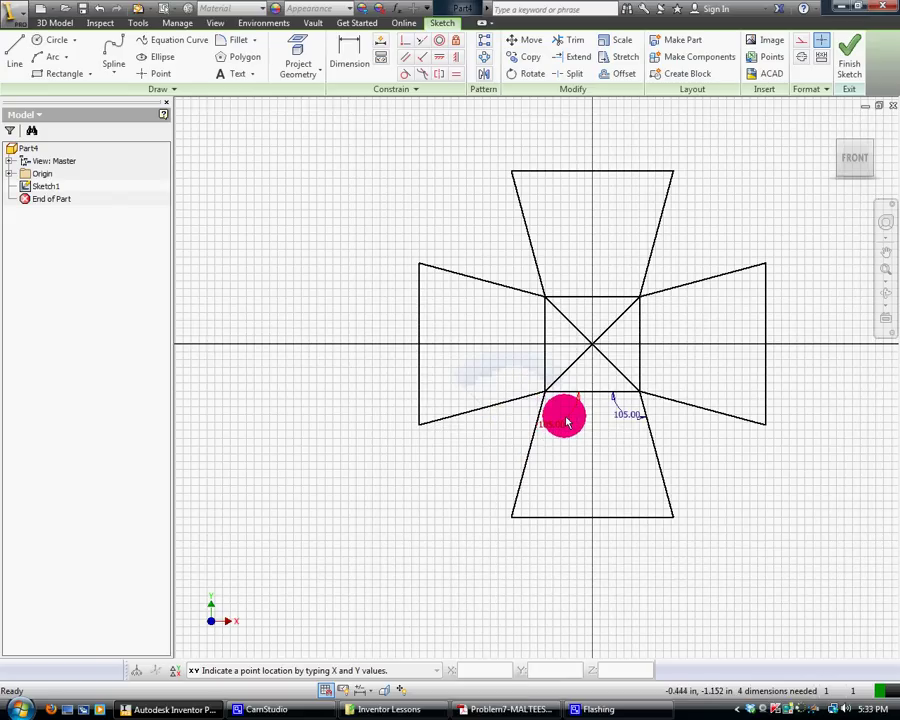
pyautogui.rightClick(566, 422)
pyautogui.click(560, 374)
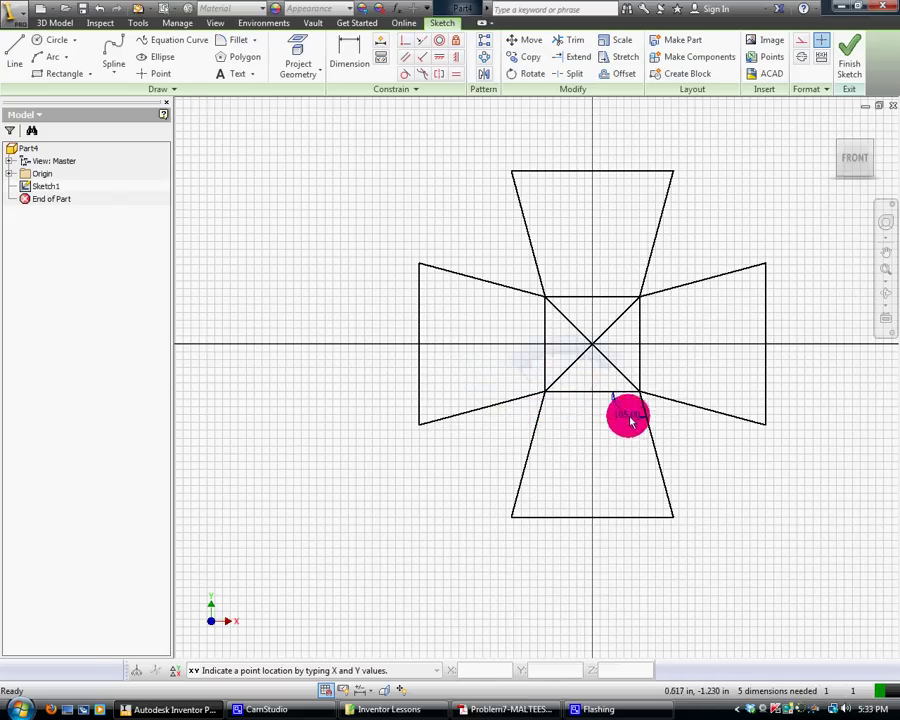
pyautogui.rightClick(626, 413)
pyautogui.click(628, 369)
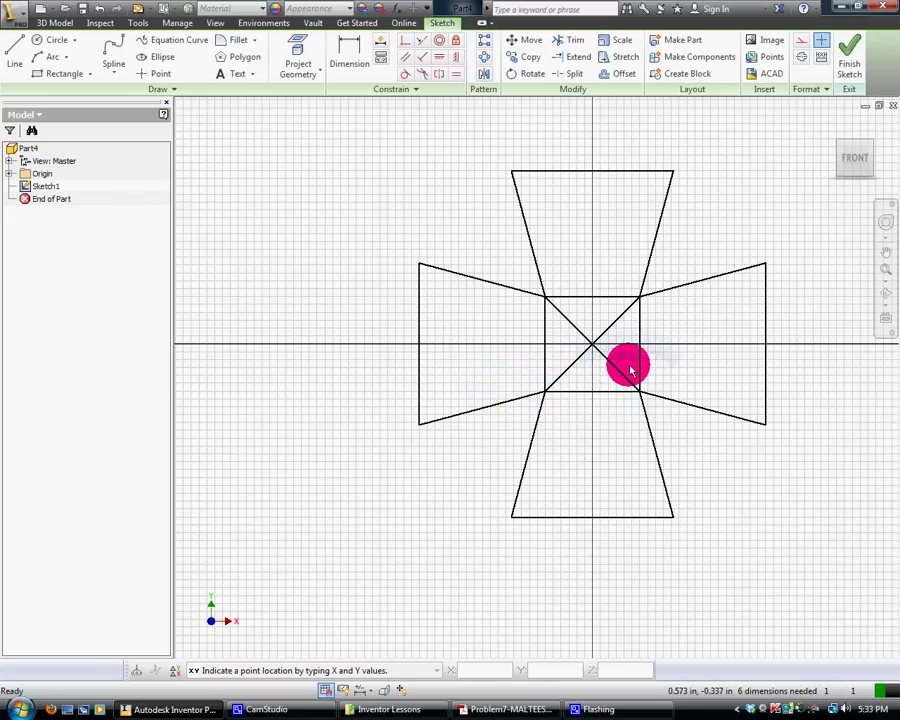
# - Dimension the cross from top arm edge to bottom arm edge at 4.000 in
pyautogui.click(350, 55)
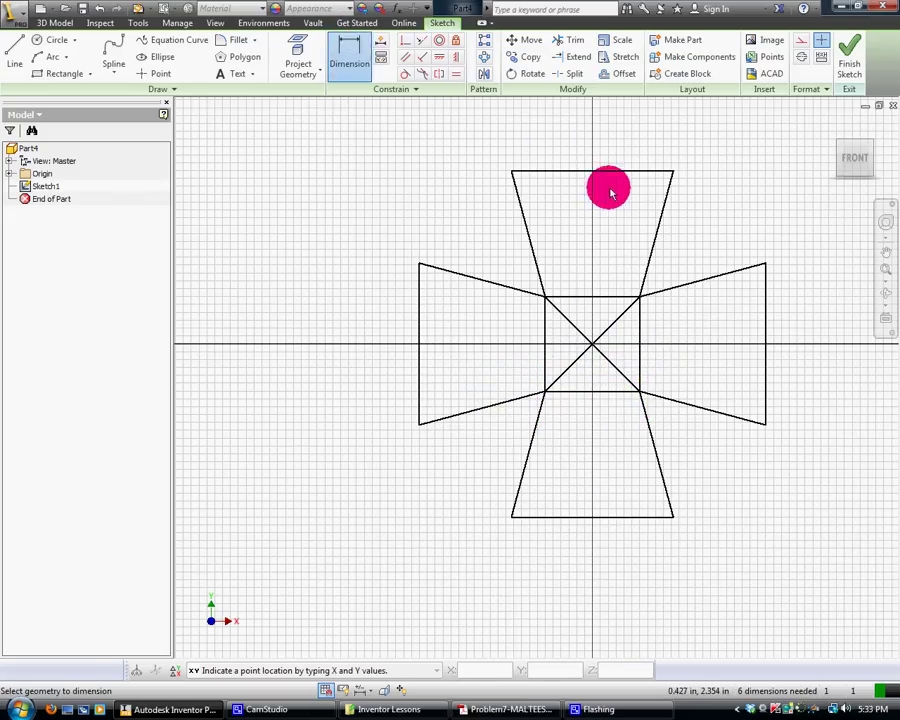
pyautogui.click(605, 172)
pyautogui.click(613, 516)
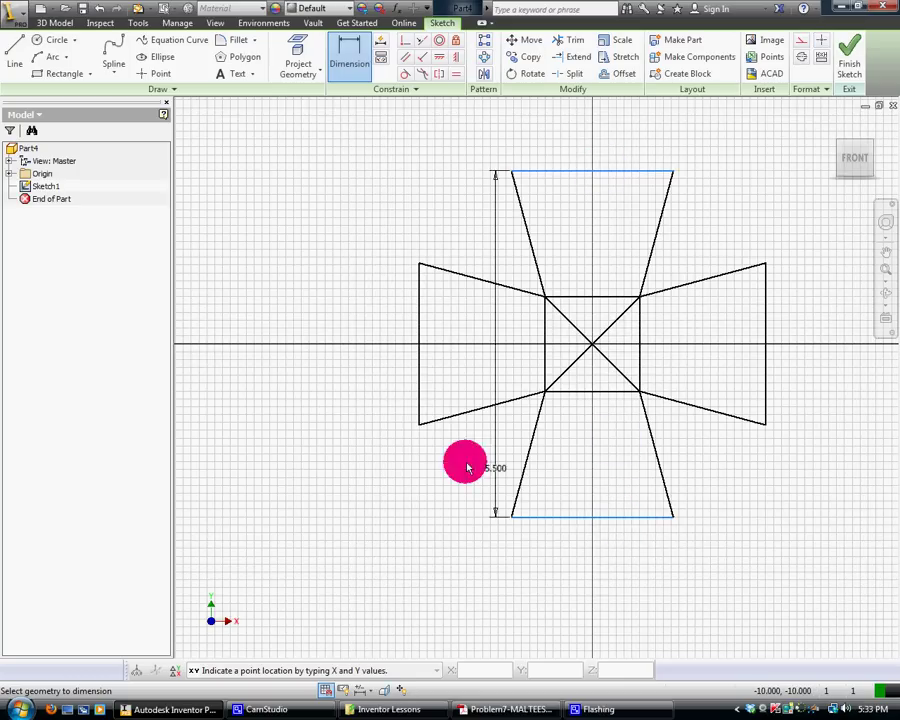
pyautogui.click(335, 404)
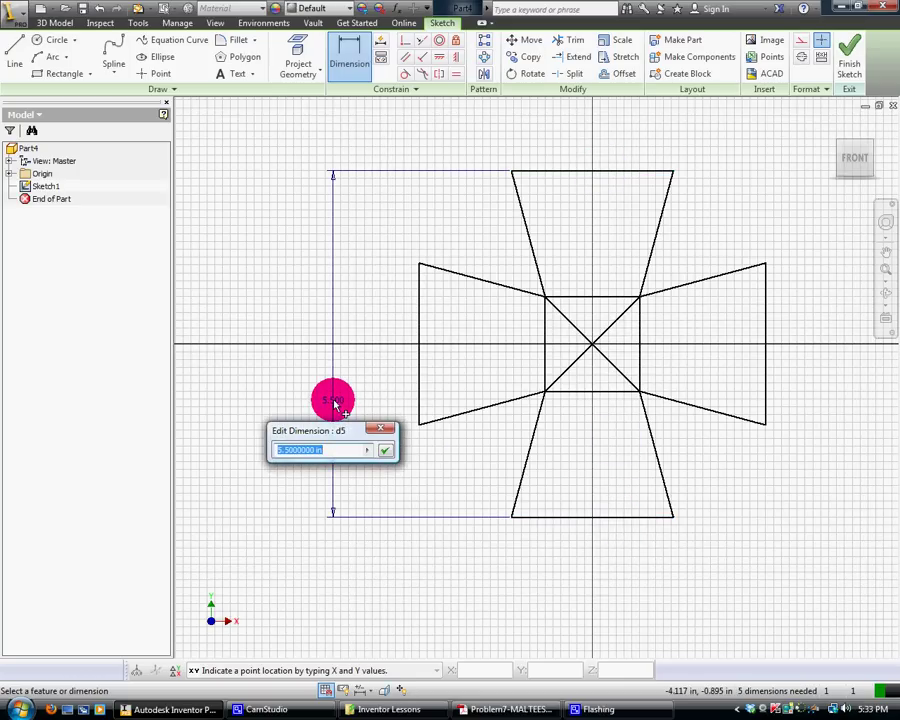
pyautogui.press('Return')
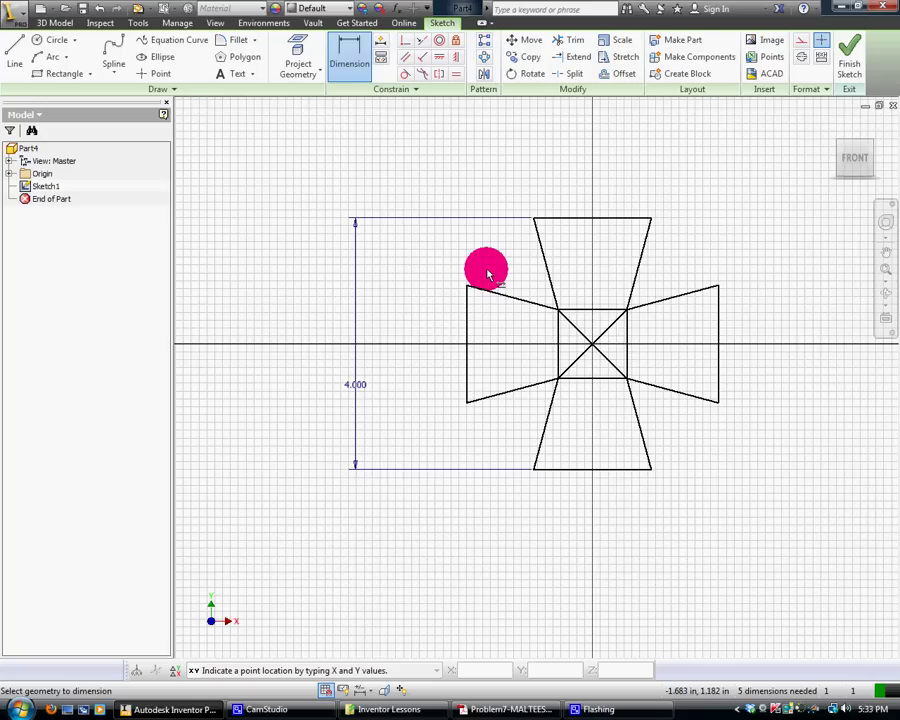
pyautogui.click(405, 56)
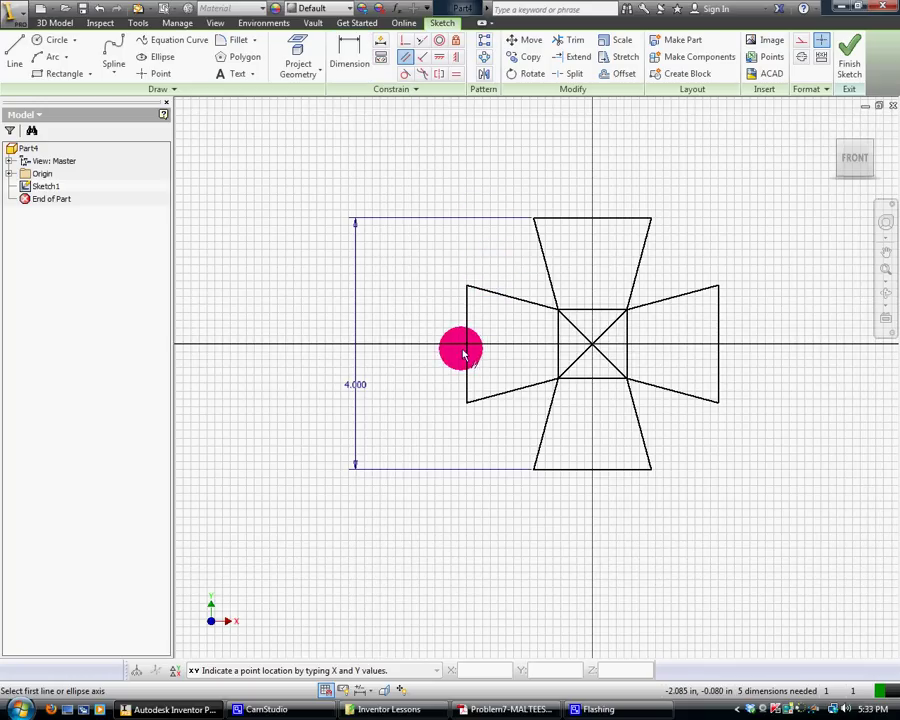
pyautogui.click(715, 366)
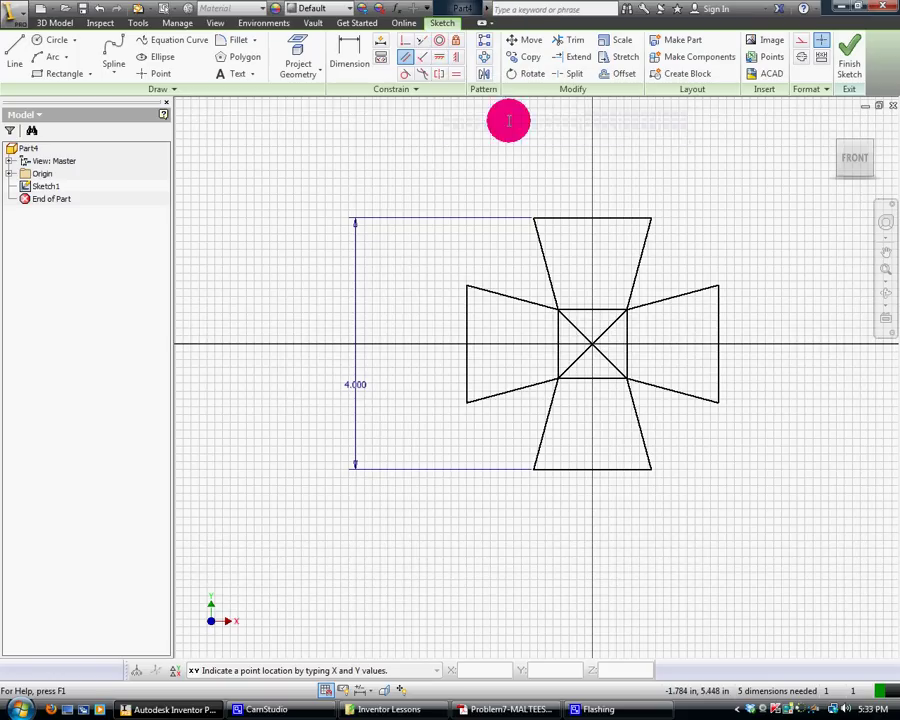
# - Dimension the width between the left and right arm ends above the cross as a driven (4.000) reference
pyautogui.click(344, 55)
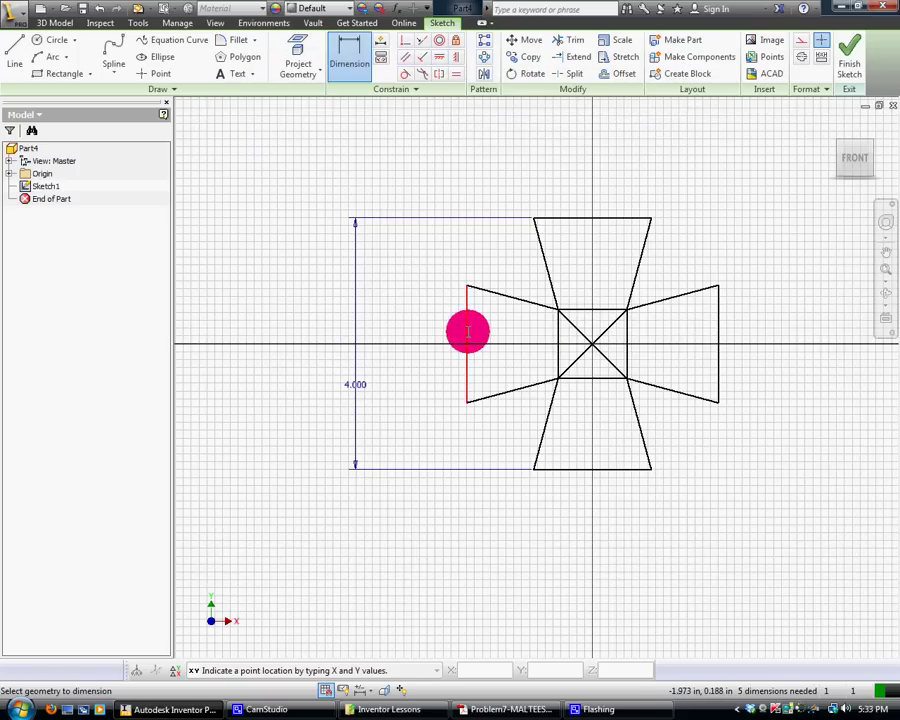
pyautogui.click(467, 327)
pyautogui.click(716, 358)
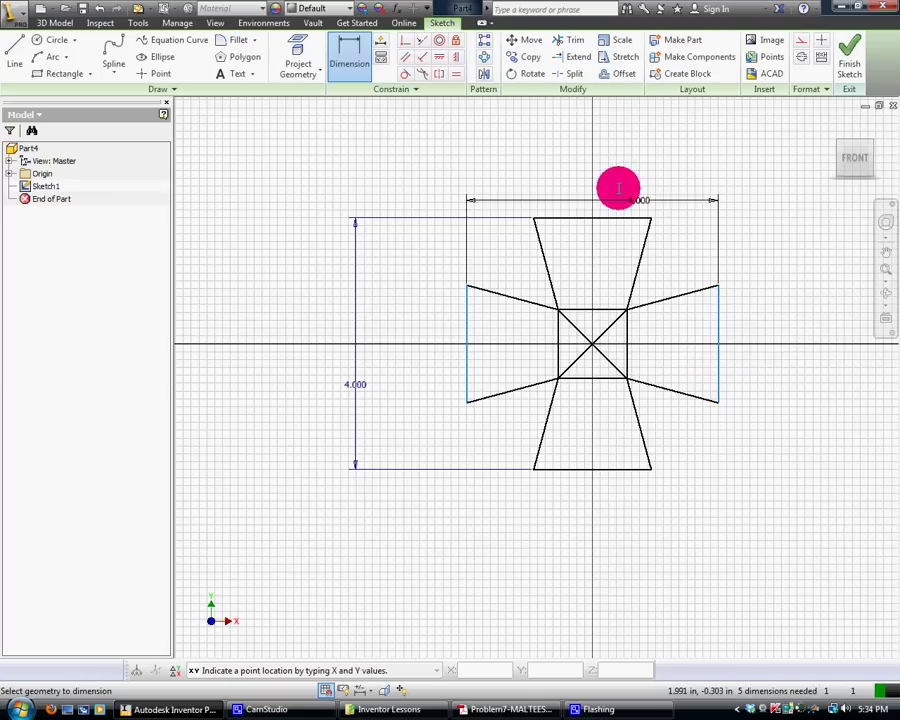
pyautogui.click(633, 190)
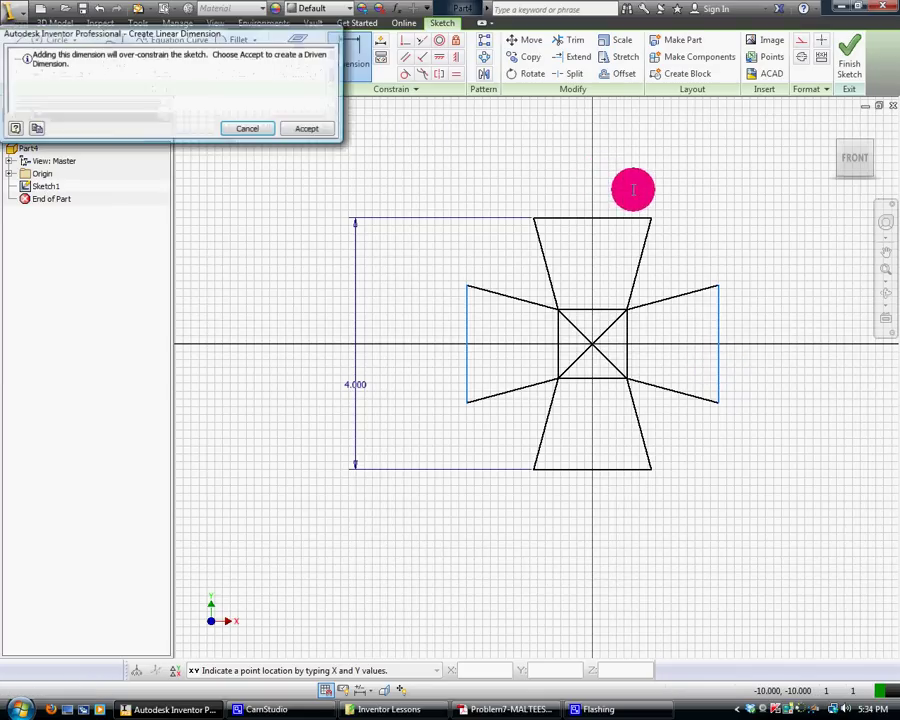
pyautogui.click(295, 130)
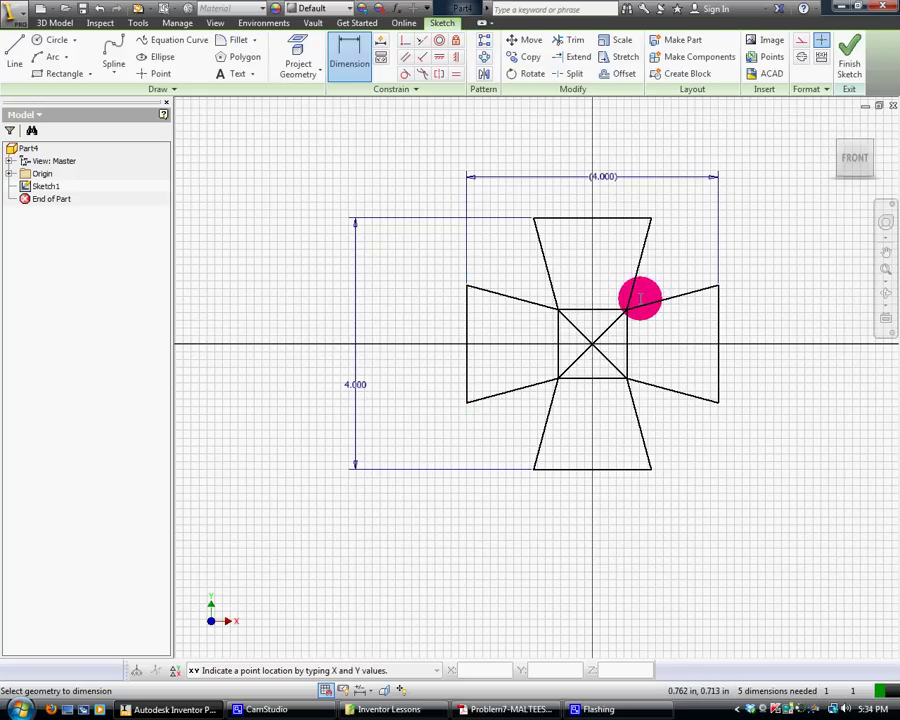
# - Stop dimensioning and delete the first leftover inner line and an inner diagonal
pyautogui.rightClick(598, 348)
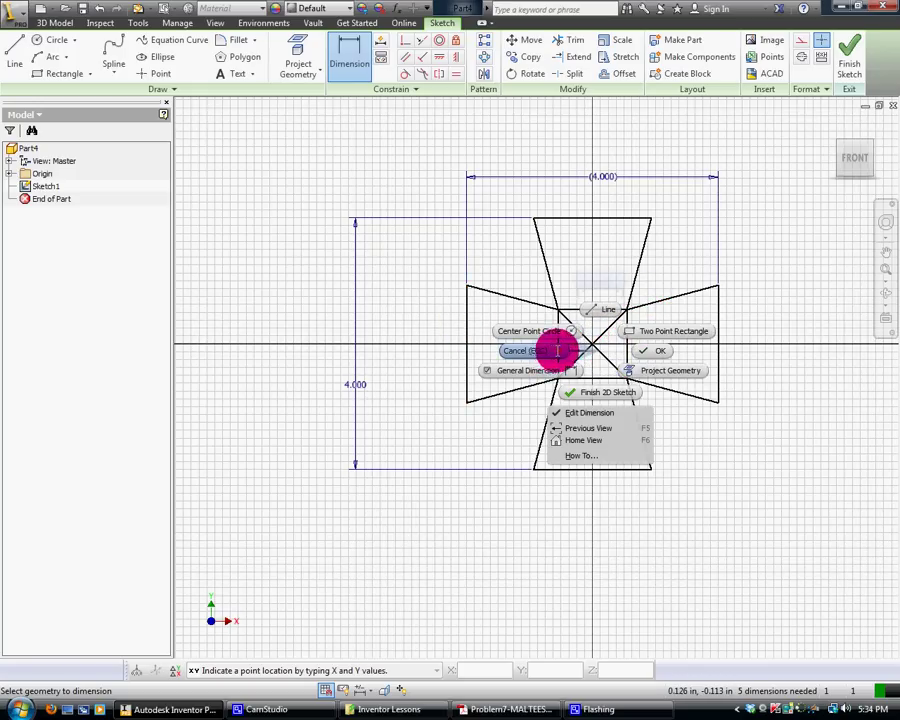
pyautogui.click(557, 350)
pyautogui.rightClick(557, 353)
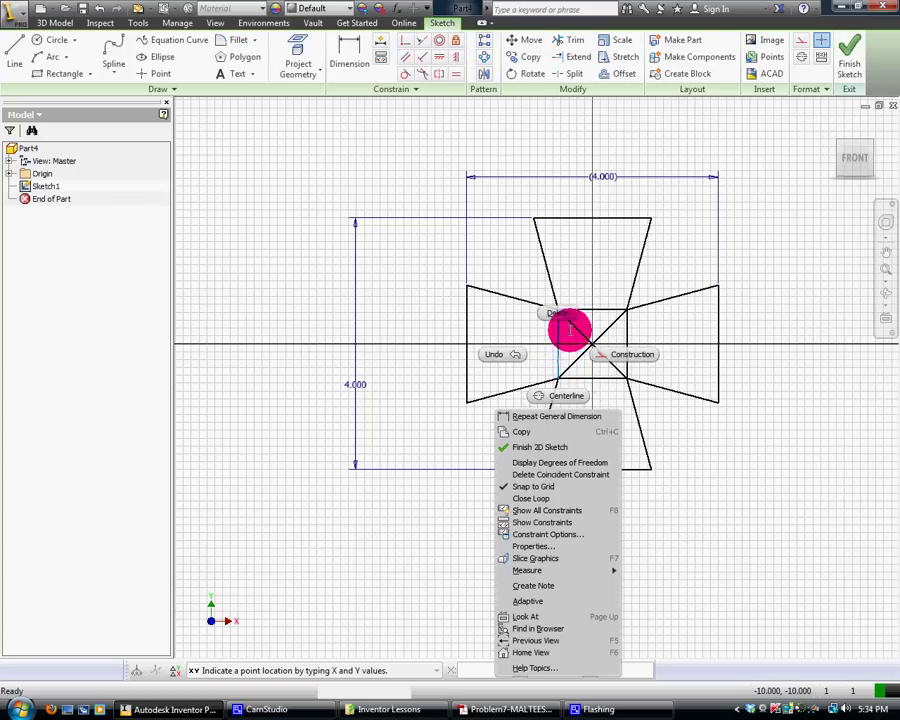
pyautogui.click(560, 306)
pyautogui.rightClick(584, 336)
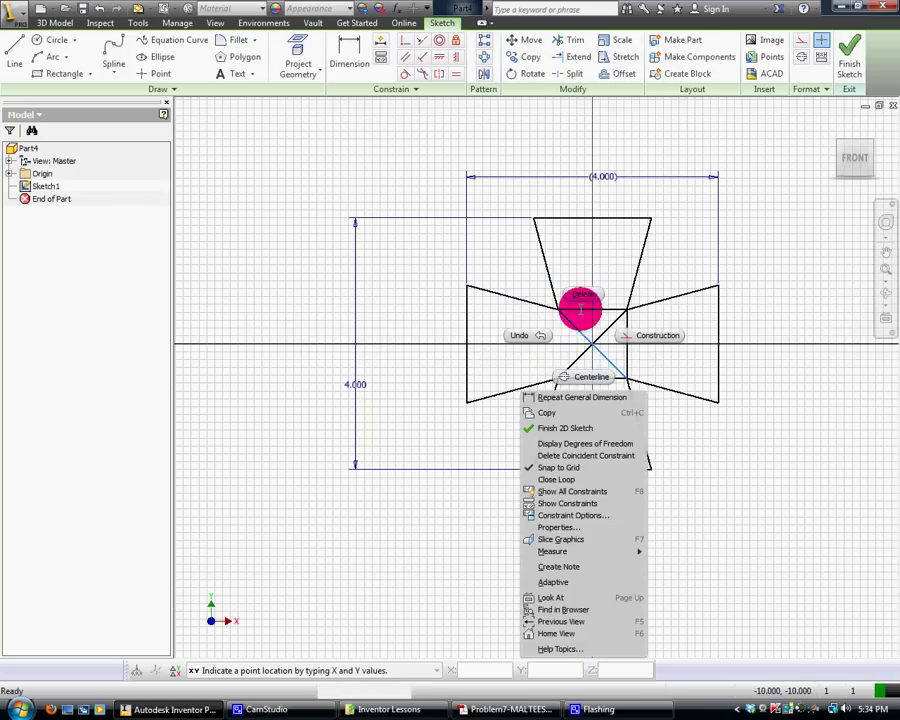
pyautogui.click(580, 297)
# - Delete the inner horizontal, inner vertical, remaining diagonal and lower horizontal segments
pyautogui.rightClick(593, 308)
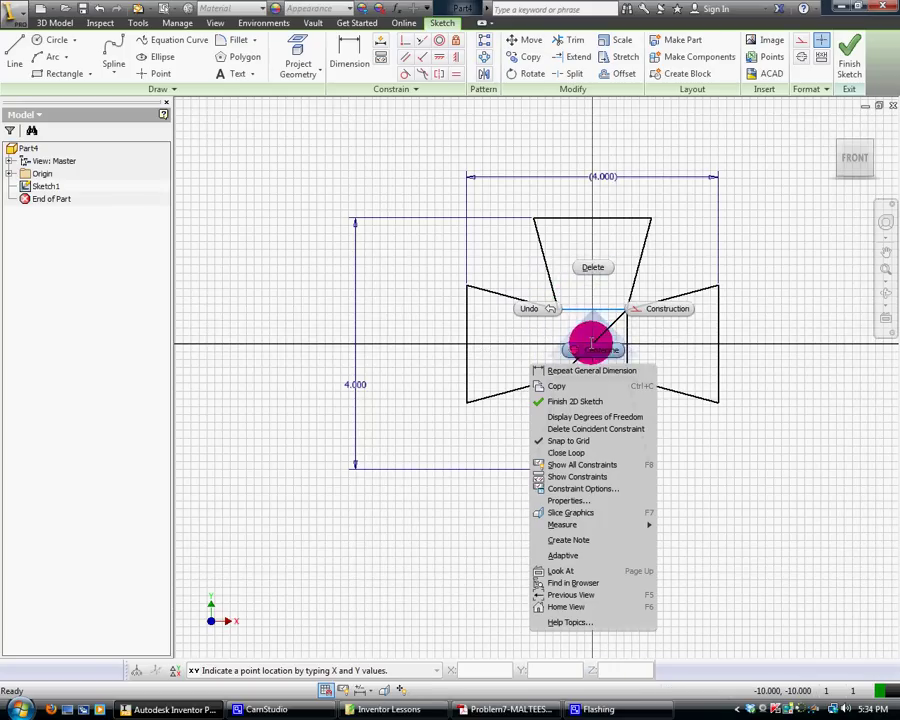
pyautogui.click(589, 263)
pyautogui.rightClick(628, 337)
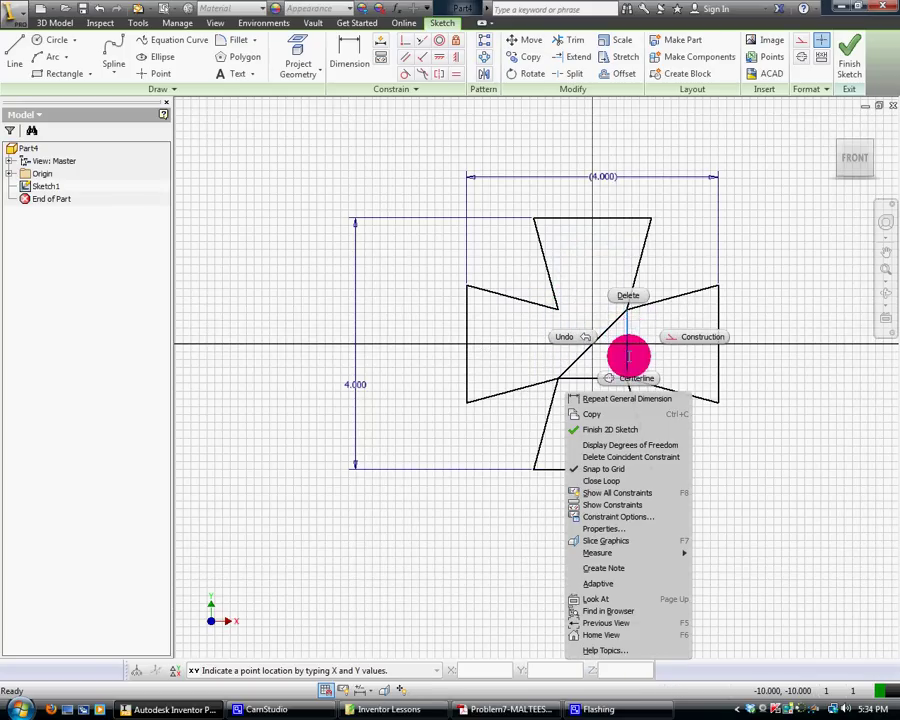
pyautogui.click(629, 296)
pyautogui.rightClick(599, 337)
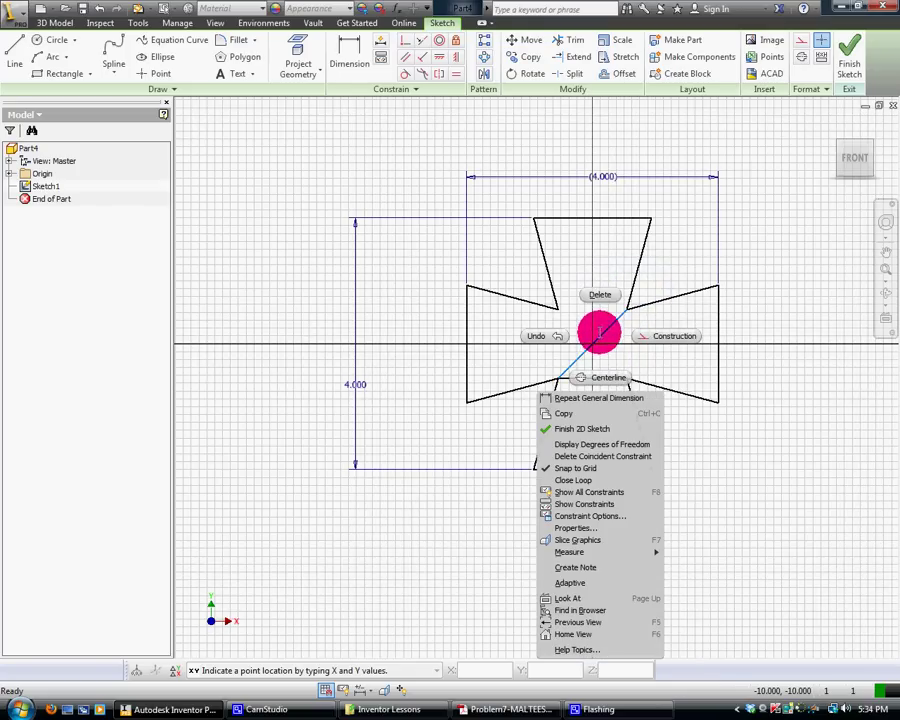
pyautogui.click(597, 297)
pyautogui.rightClick(604, 377)
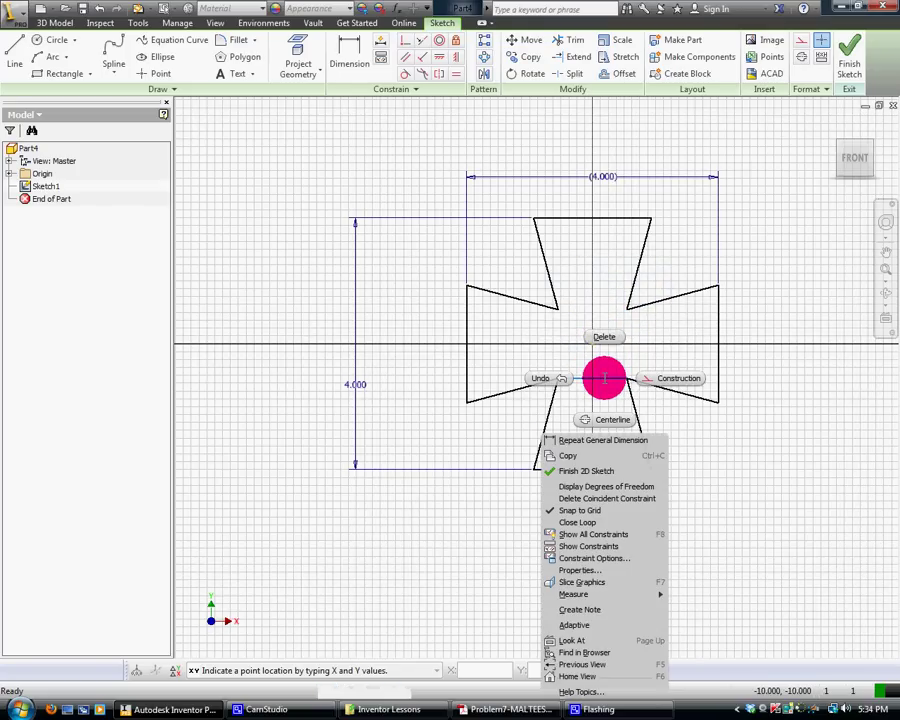
pyautogui.click(597, 332)
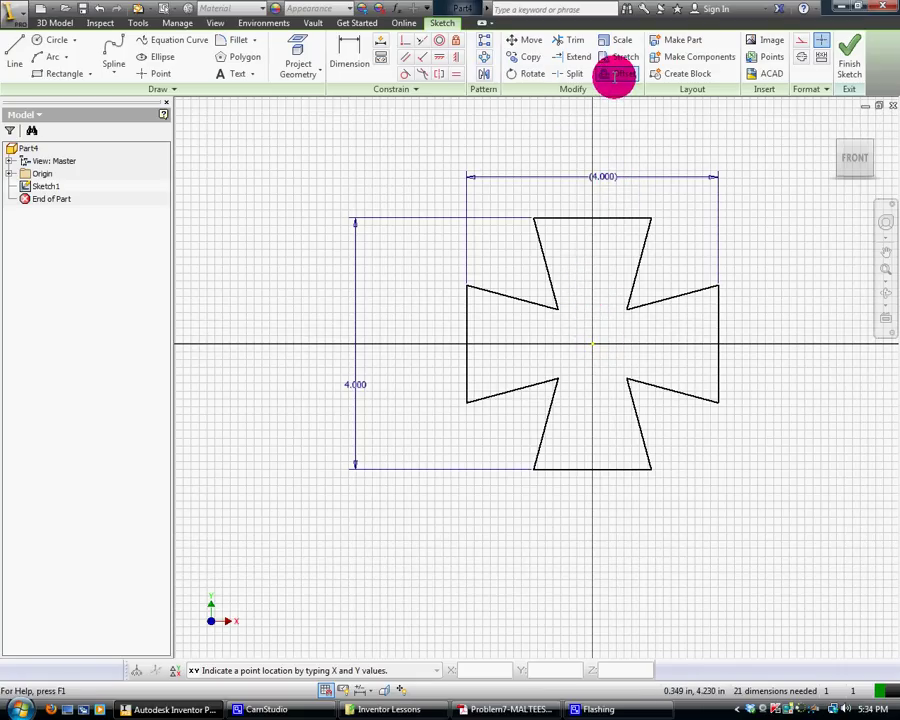
# - Offset the cross outline outward to create a parallel second outline
pyautogui.click(615, 74)
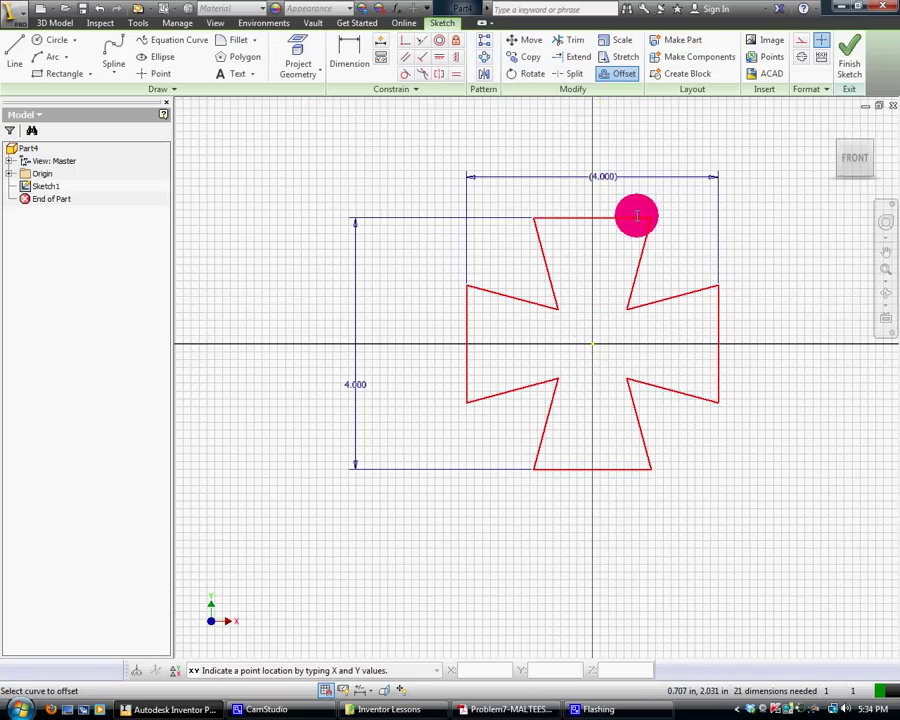
pyautogui.click(637, 216)
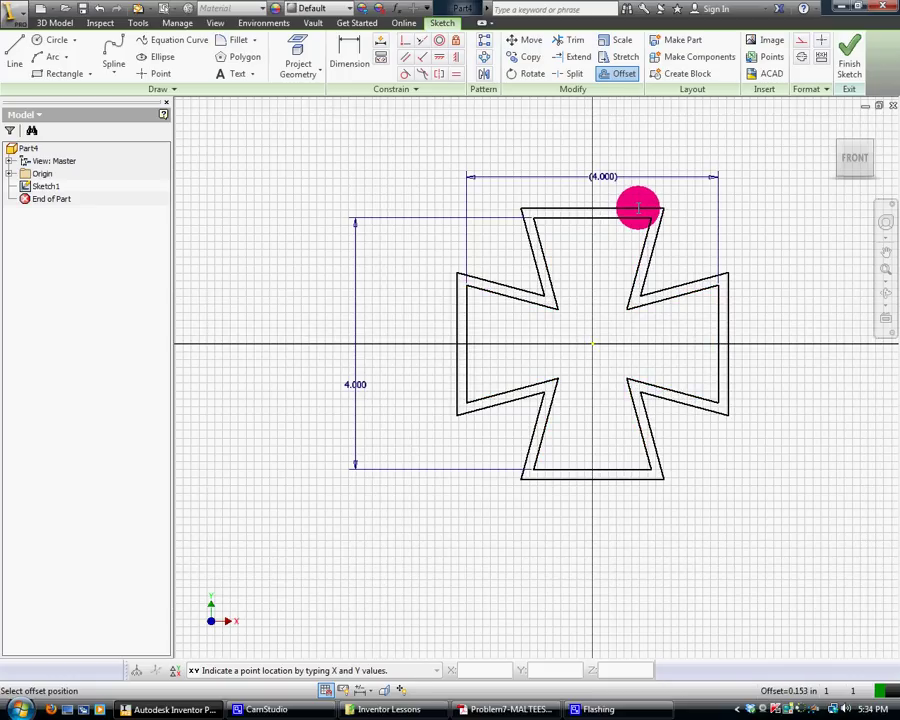
pyautogui.click(648, 209)
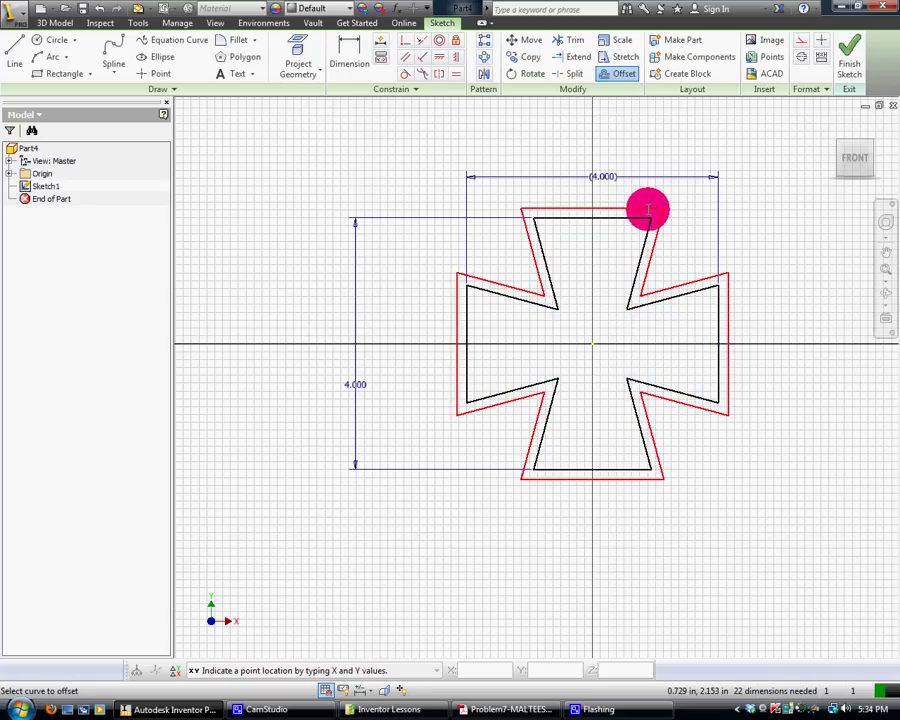
# - Dimension the gap between the two outlines' left edges as .125
pyautogui.click(356, 50)
pyautogui.click(461, 356)
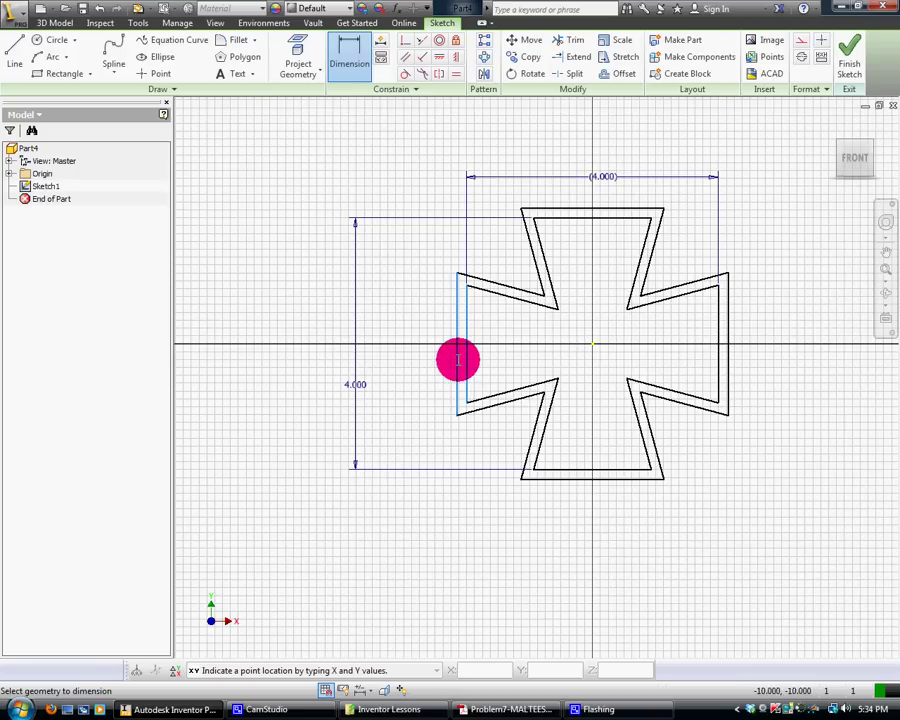
pyautogui.click(458, 360)
pyautogui.click(440, 358)
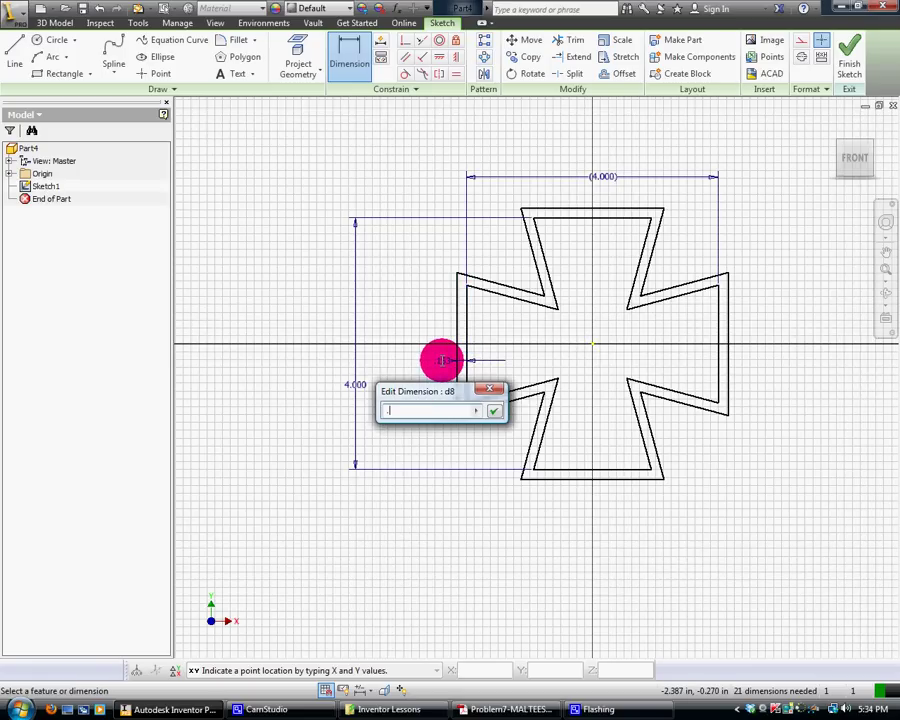
pyautogui.write('.125')
pyautogui.press('Return')
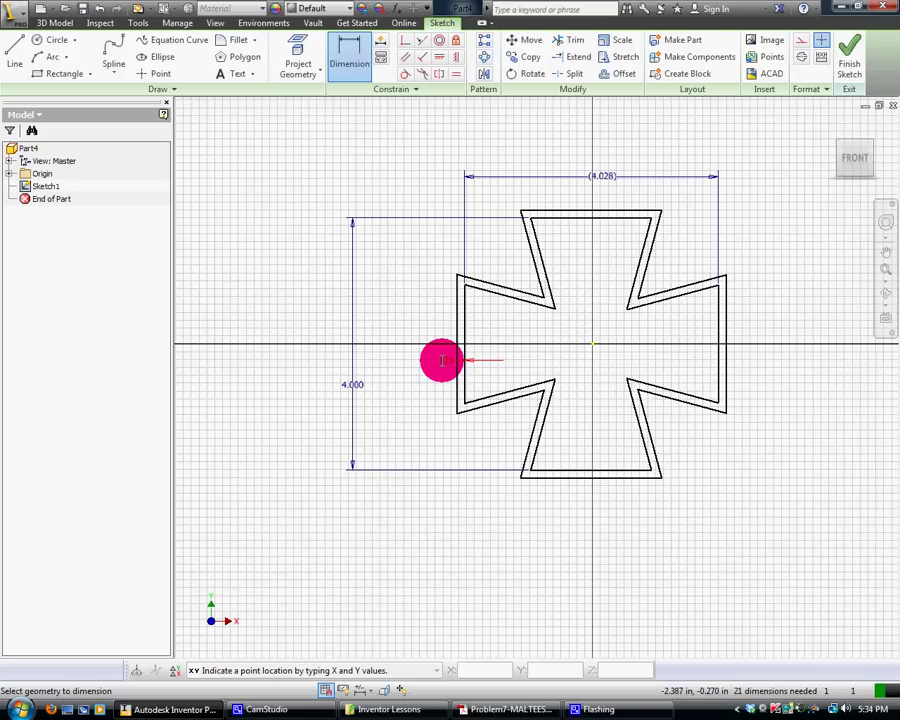
pyautogui.click(442, 361)
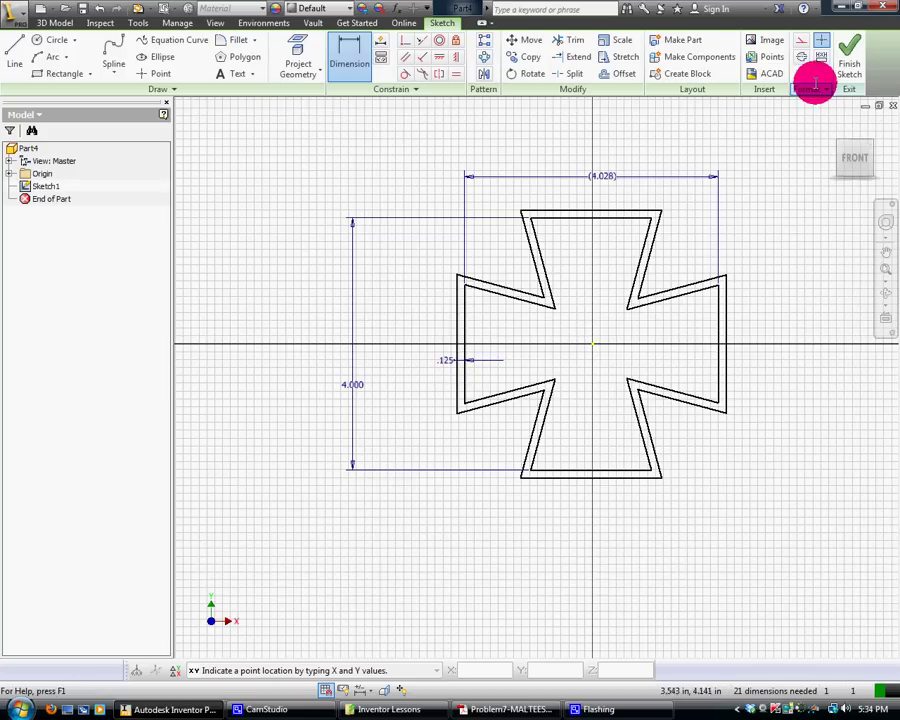
# - Finish the sketch and zoom to fit the whole cross in view
pyautogui.click(845, 58)
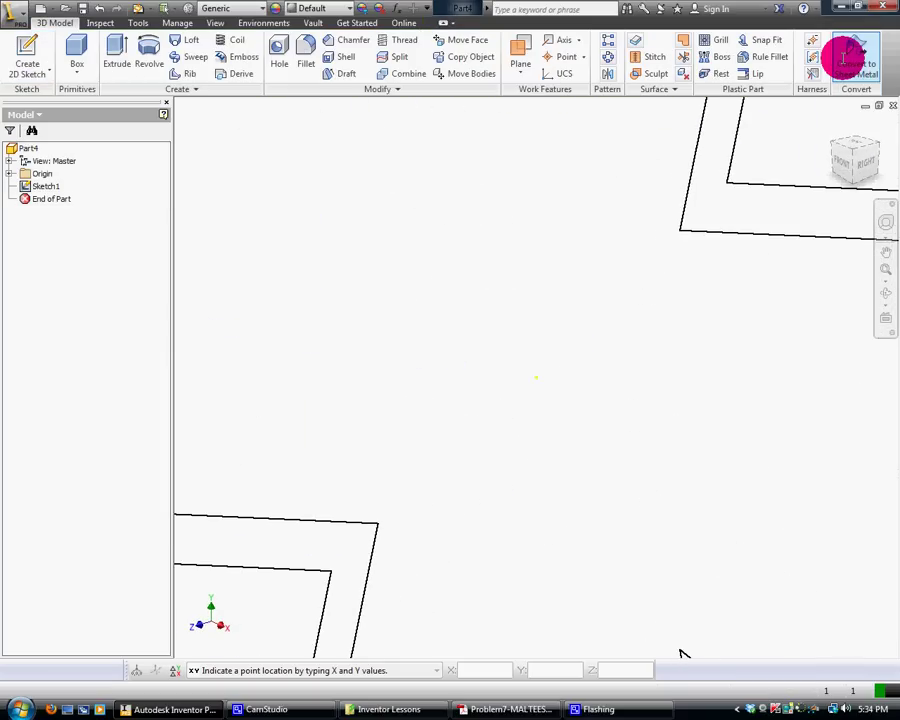
pyautogui.click(885, 285)
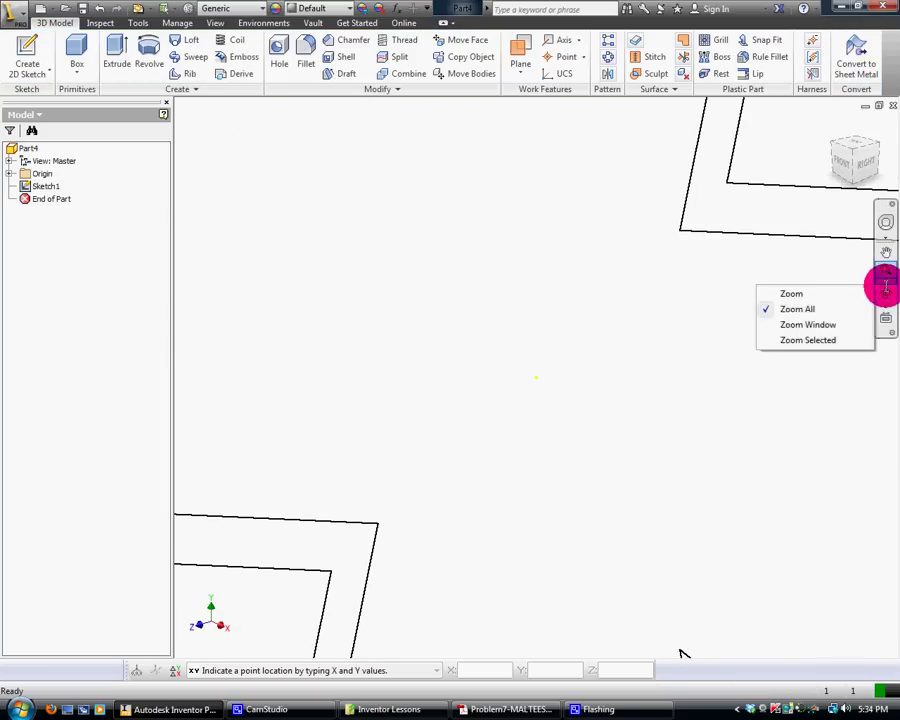
pyautogui.click(830, 321)
pyautogui.click(885, 285)
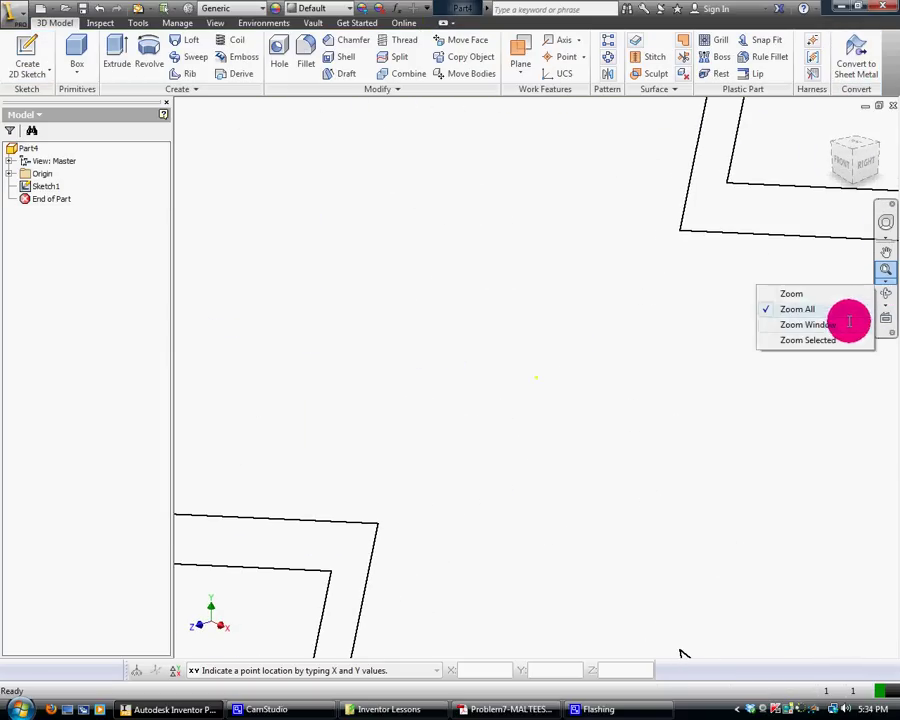
pyautogui.click(848, 322)
pyautogui.click(884, 284)
pyautogui.click(840, 309)
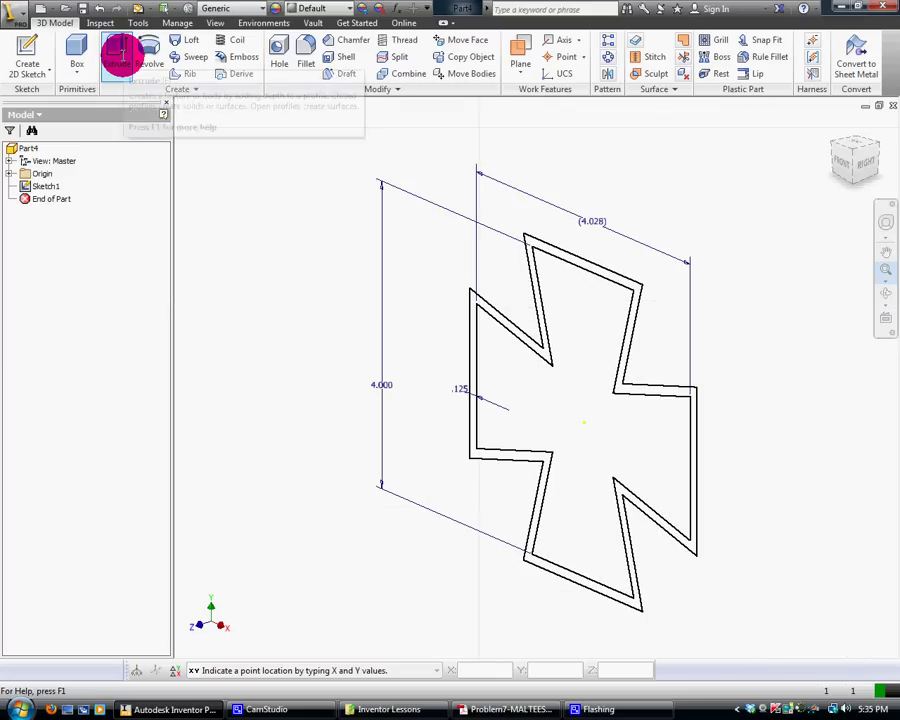
# - Extrude the 0.125 ring profile 1 in symmetrically, creating Extrusion1
pyautogui.click(118, 54)
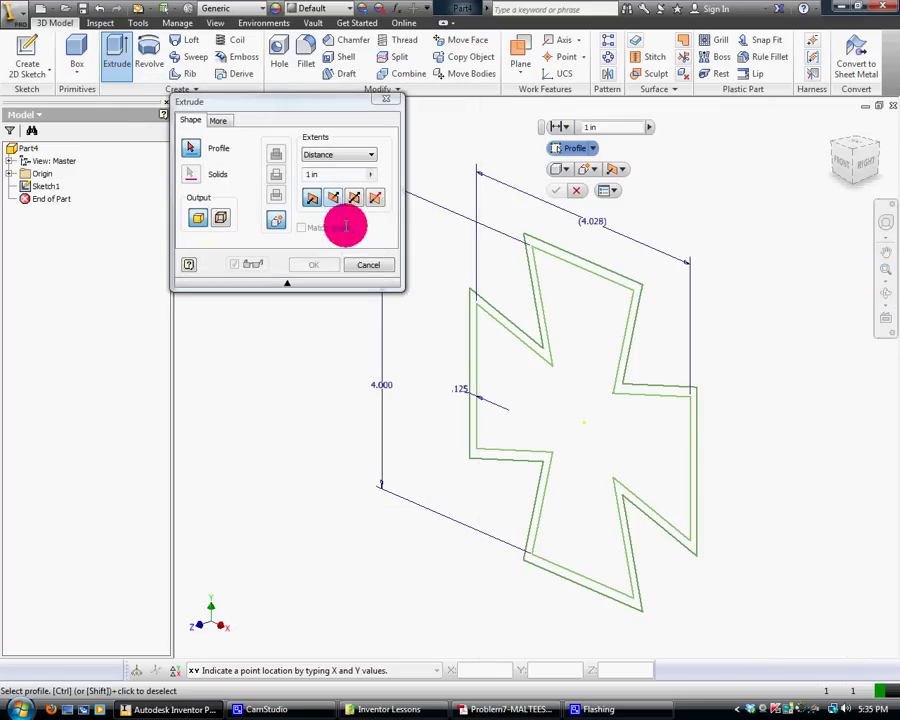
pyautogui.click(287, 284)
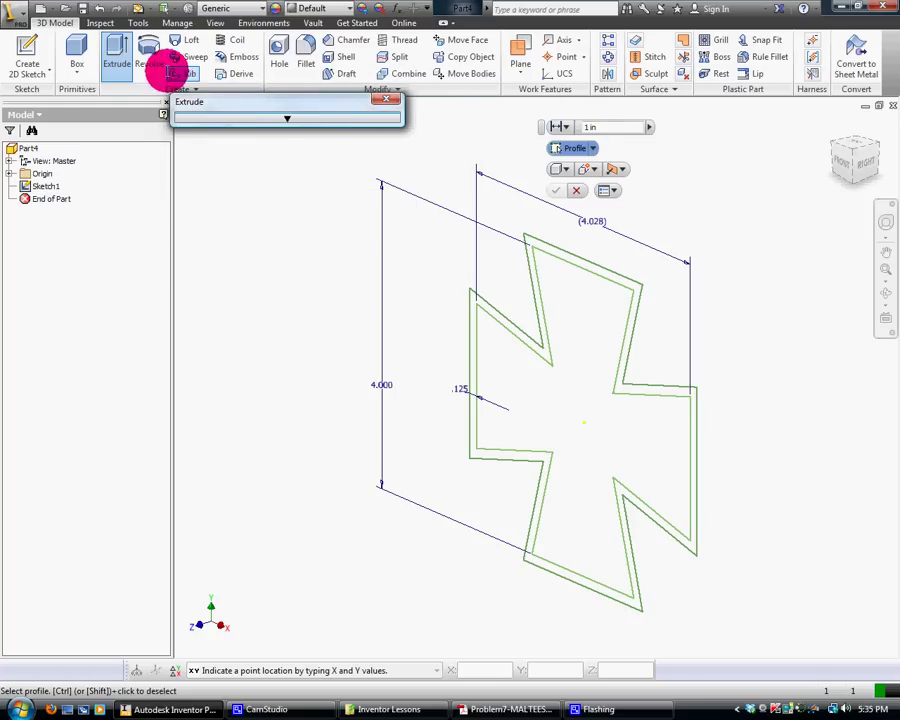
pyautogui.click(385, 98)
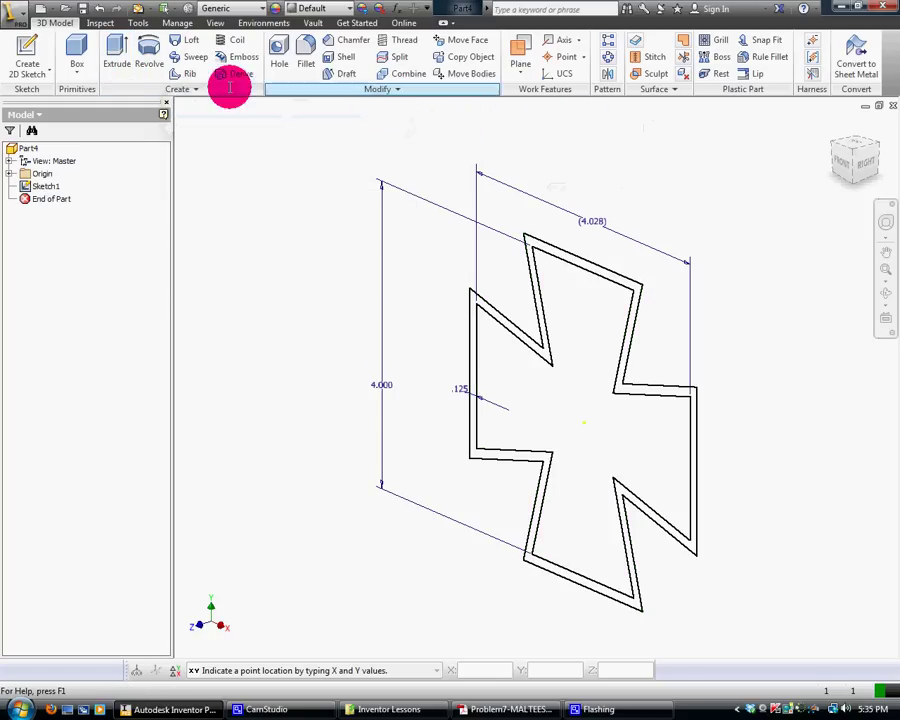
pyautogui.click(110, 57)
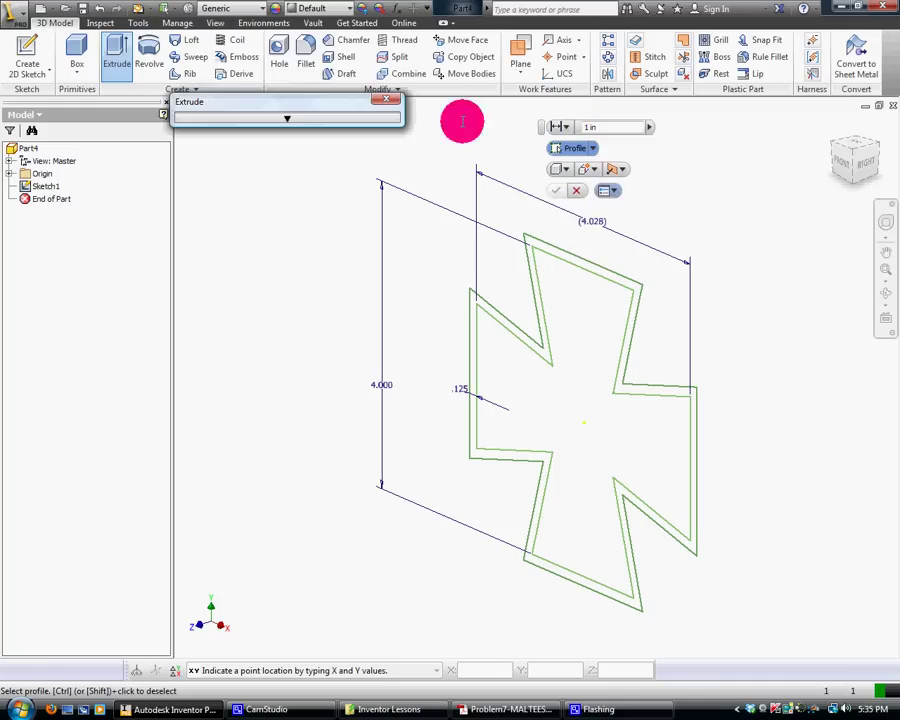
pyautogui.click(615, 170)
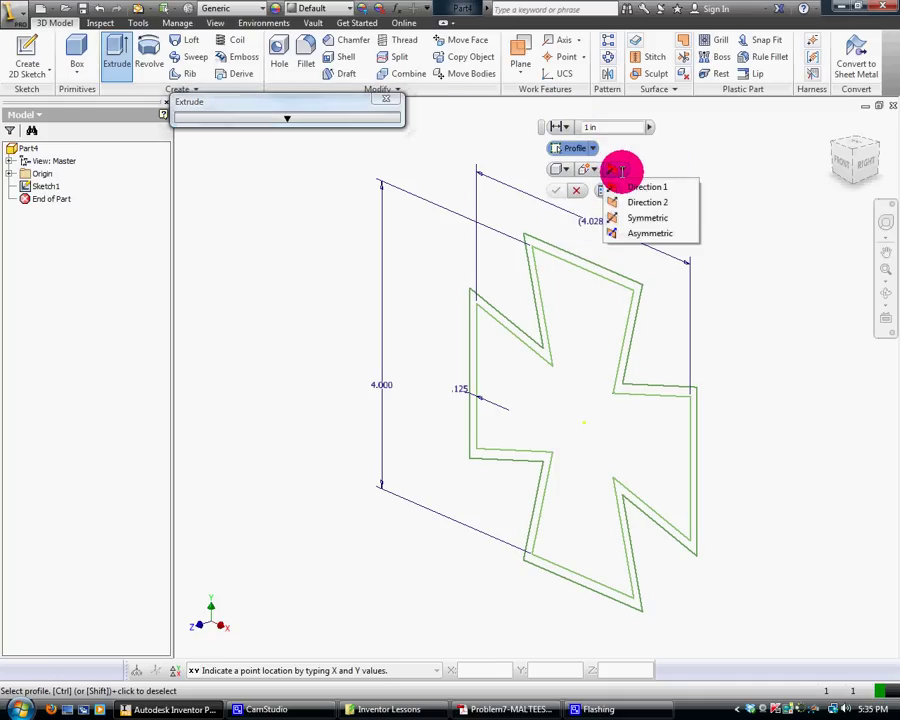
pyautogui.click(287, 118)
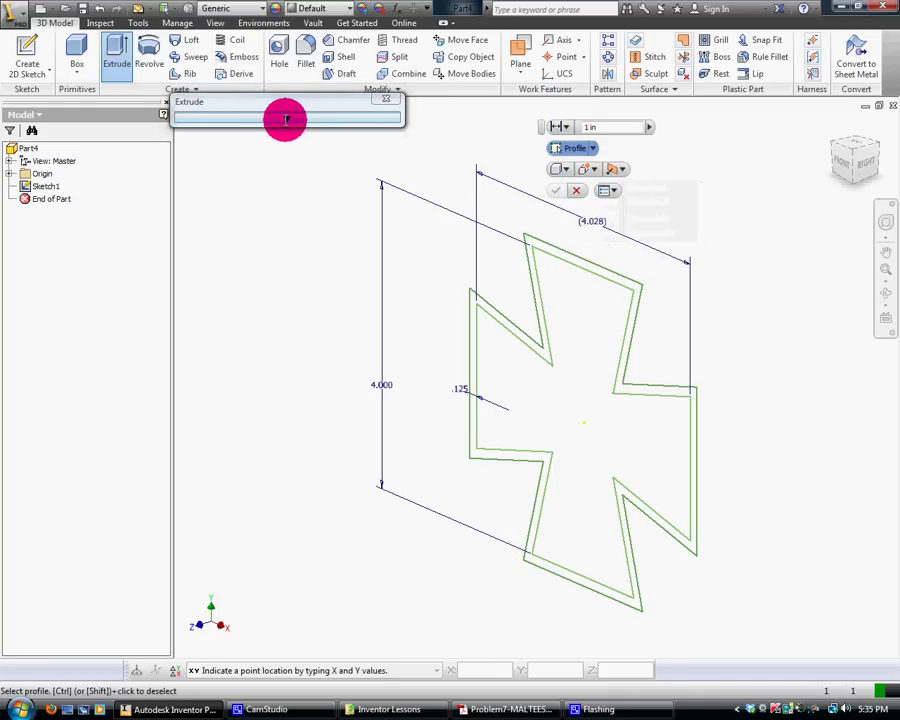
pyautogui.click(287, 118)
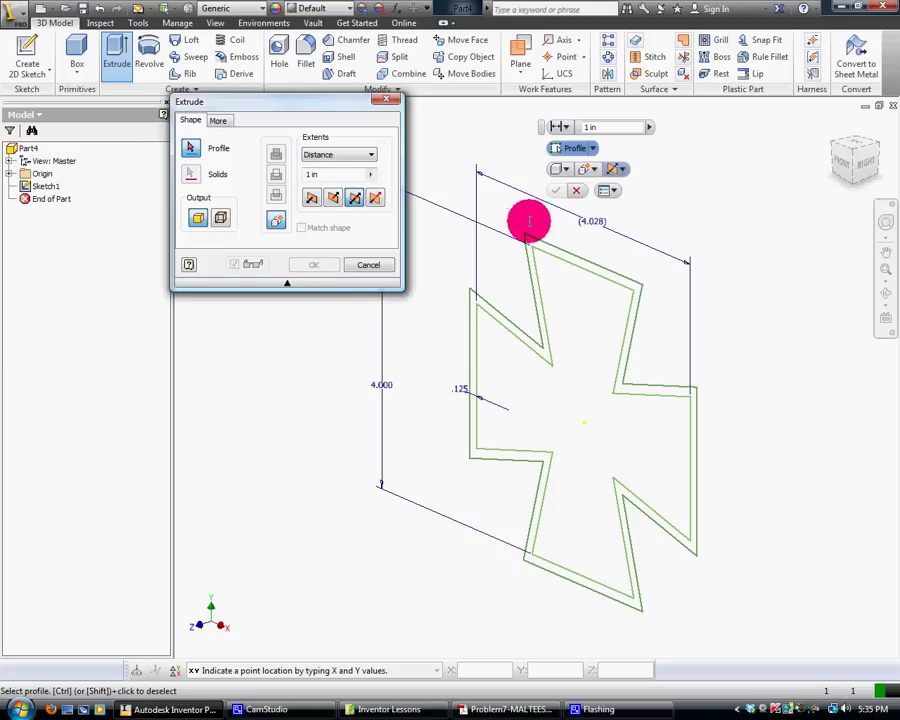
pyautogui.click(556, 252)
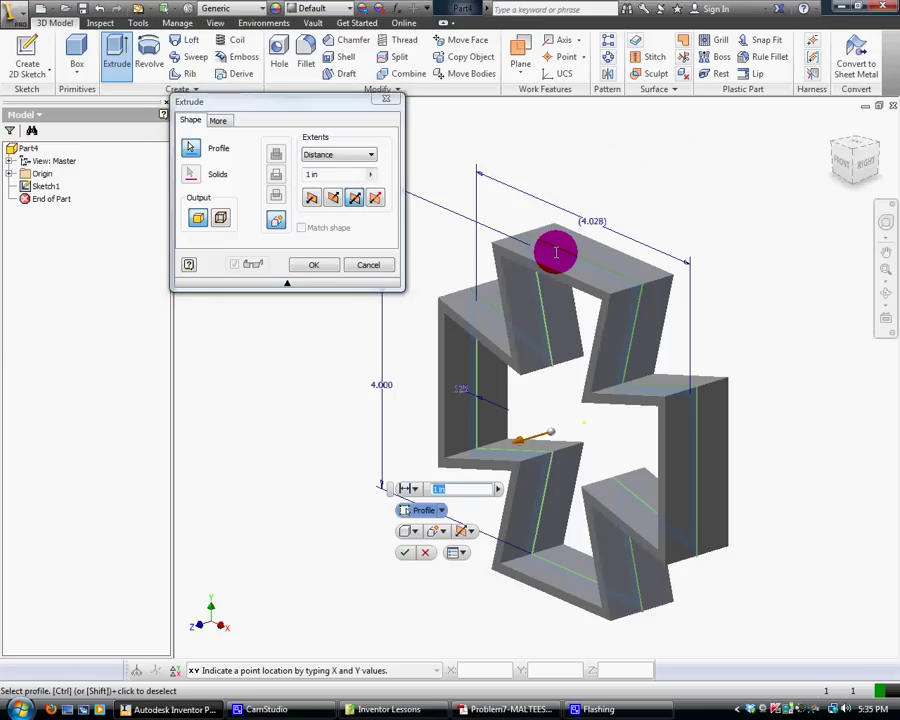
pyautogui.click(313, 197)
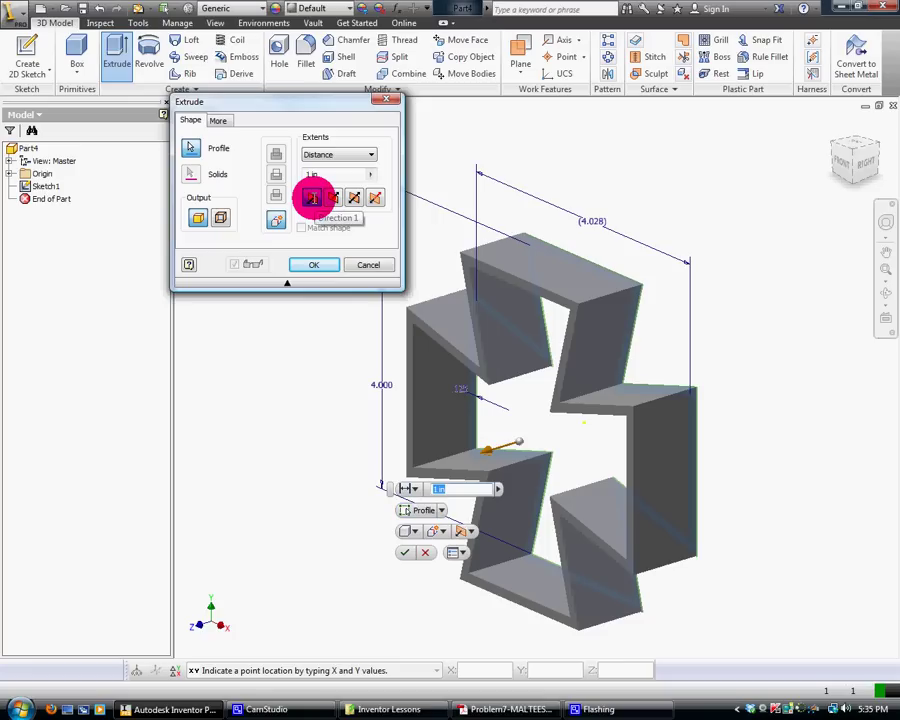
pyautogui.click(332, 197)
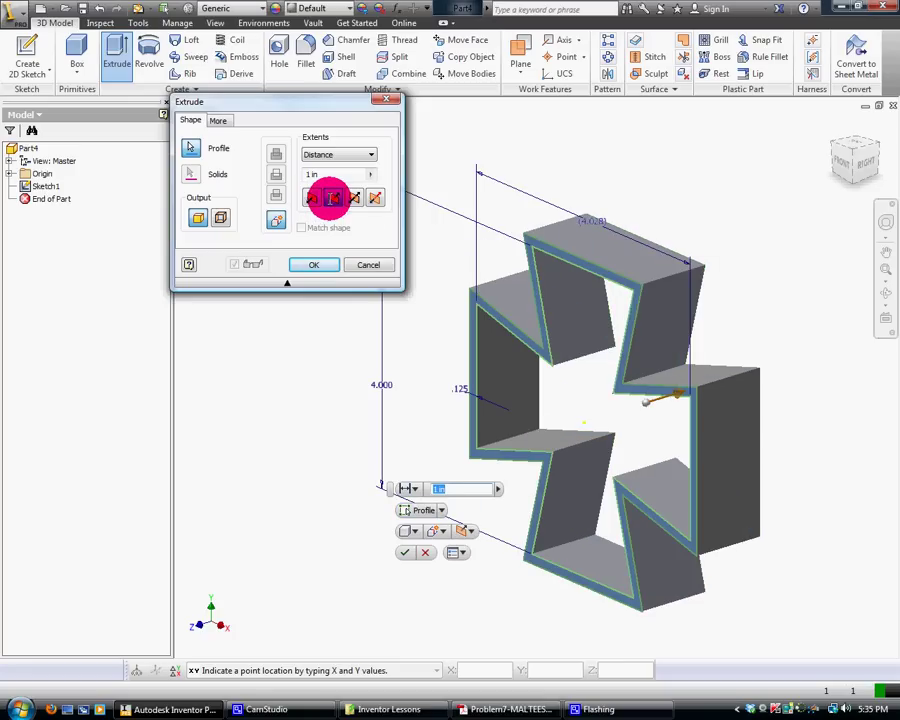
pyautogui.click(353, 197)
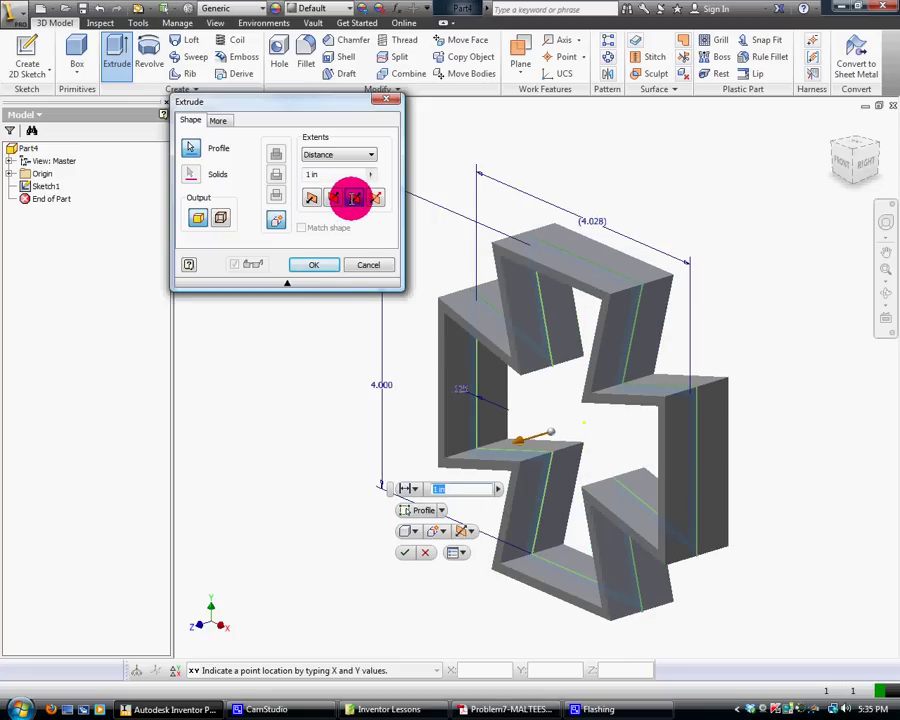
pyautogui.click(318, 264)
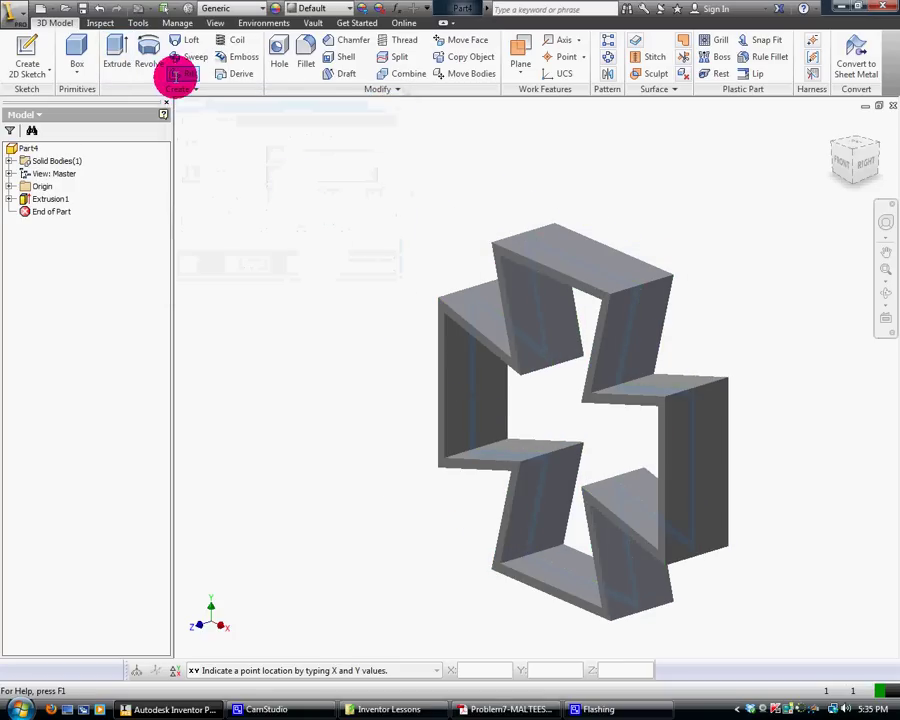
# - Start saving the part, then cancel the Save dialog
pyautogui.click(28, 20)
pyautogui.click(54, 170)
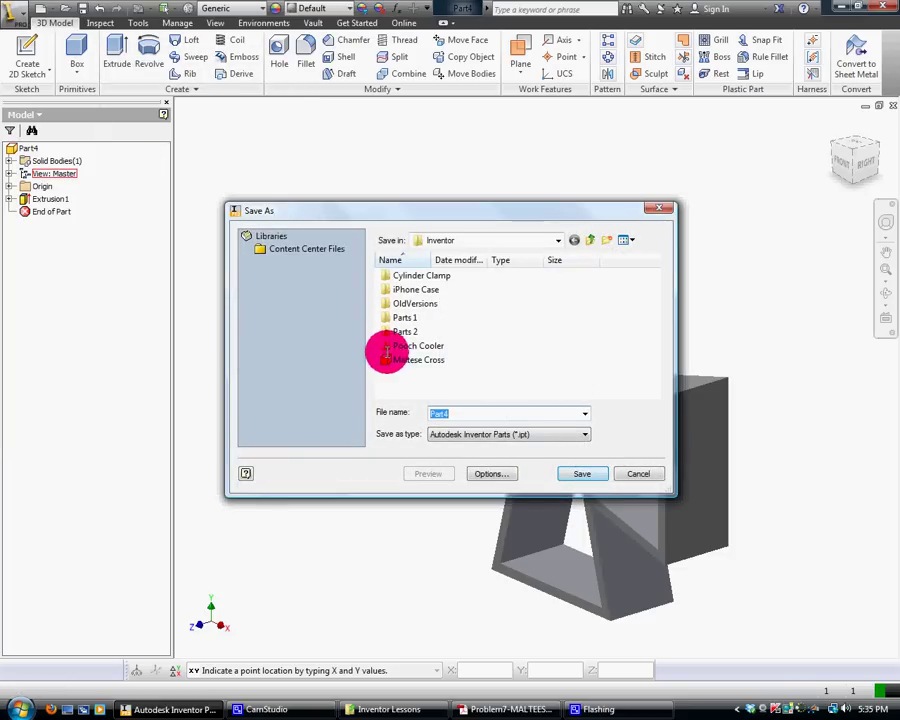
pyautogui.click(578, 471)
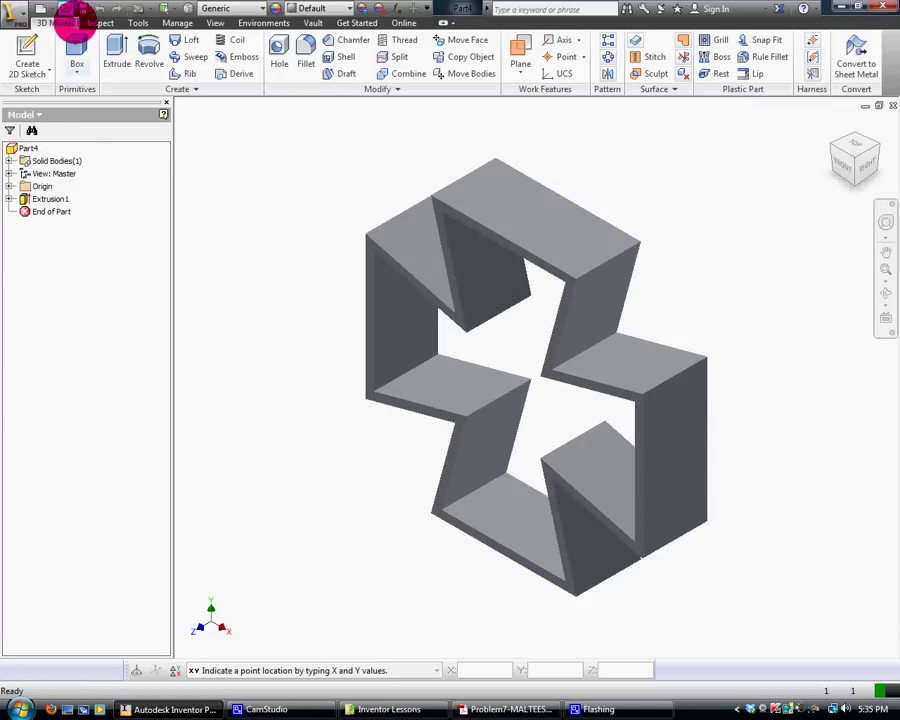
# - In the Open dialog, look in the Inventor Lessons folder and scroll the file list
pyautogui.click(51, 10)
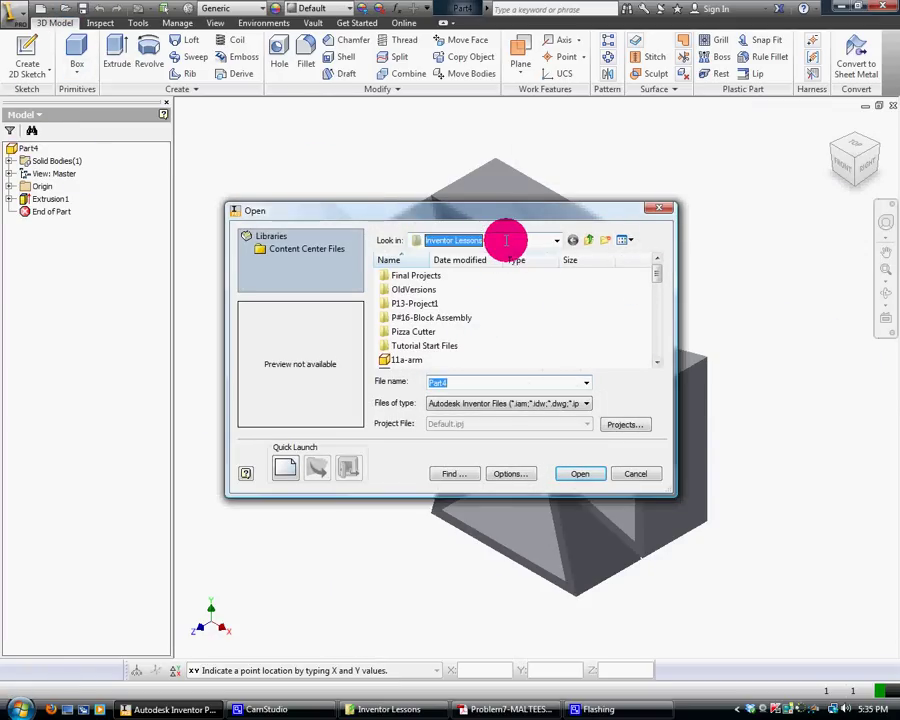
pyautogui.click(506, 240)
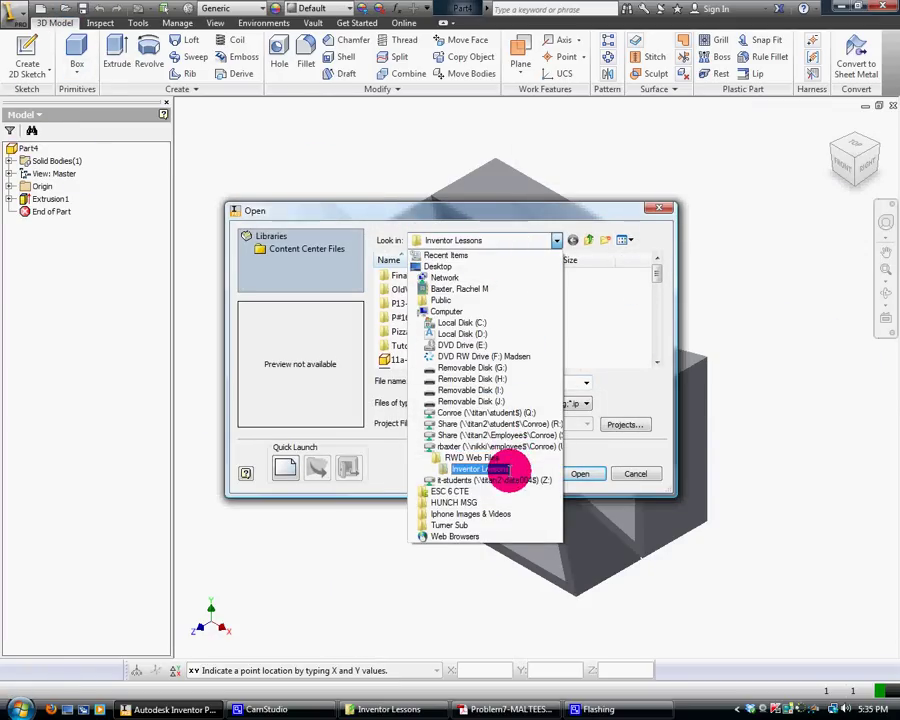
pyautogui.click(506, 468)
pyautogui.moveTo(659, 271); pyautogui.dragTo(657, 306)
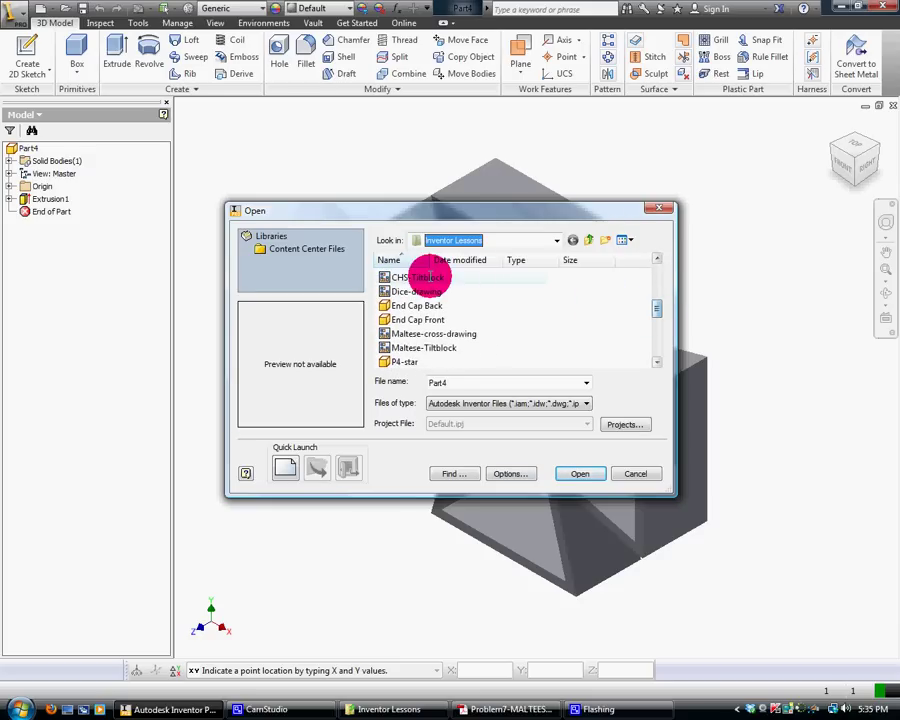
# - Open the CHS-Tiltblock drawing and click the empty sheet to clear the selection
pyautogui.click(428, 277)
pyautogui.click(578, 474)
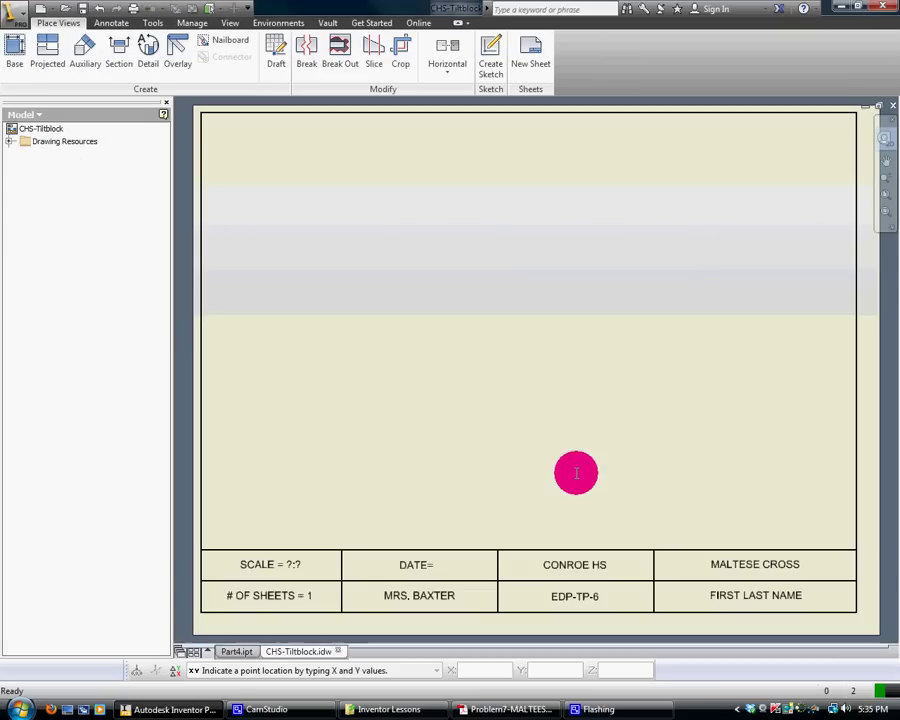
pyautogui.click(667, 309)
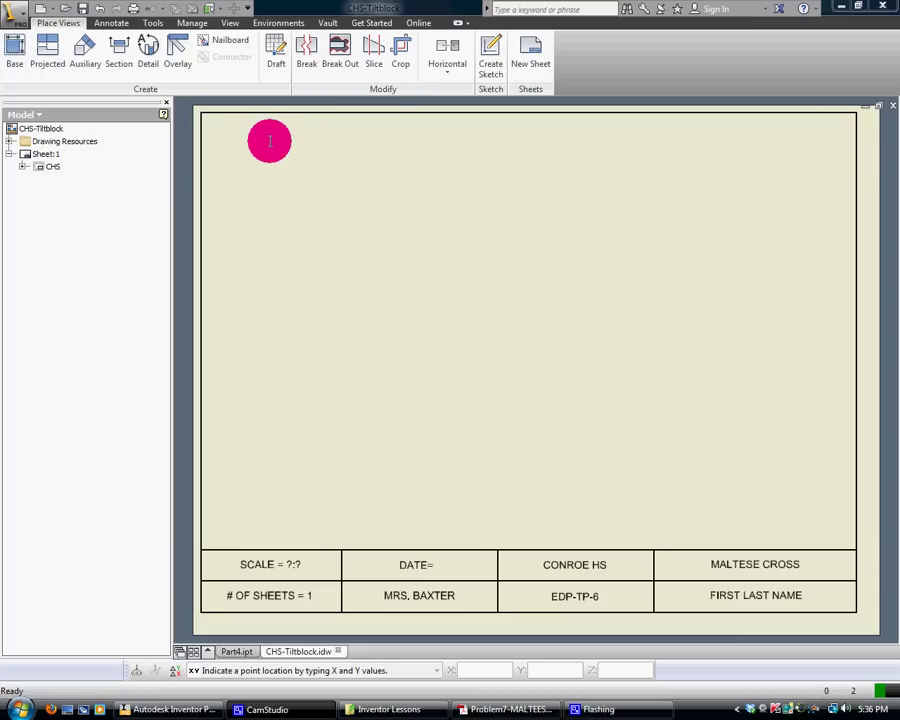
# - Start a base view using Maltese Cross.ipt from the network drive's Inventor folder
pyautogui.click(14, 50)
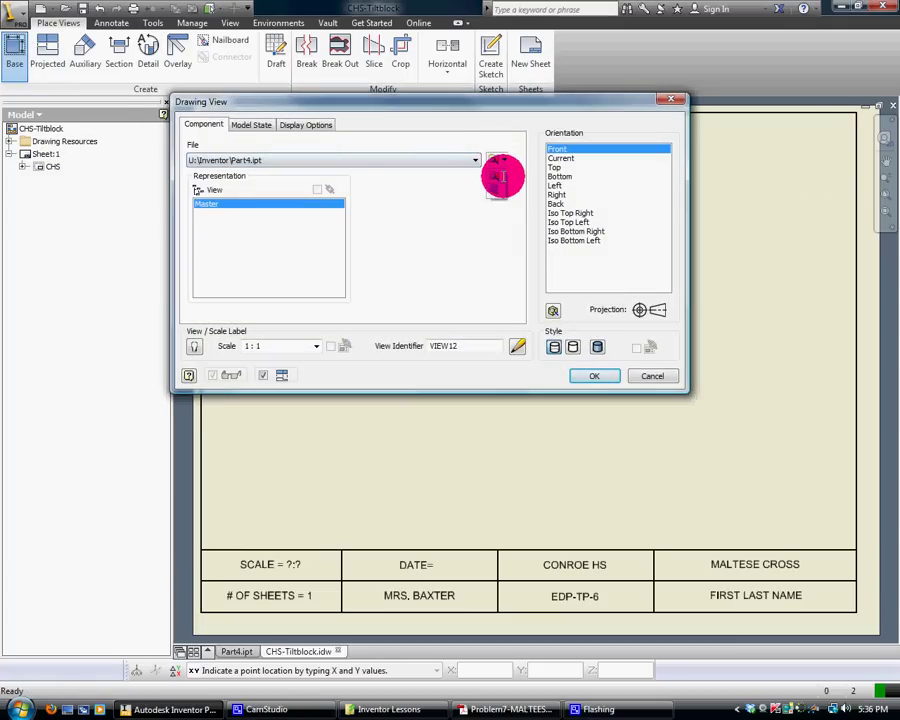
pyautogui.click(497, 177)
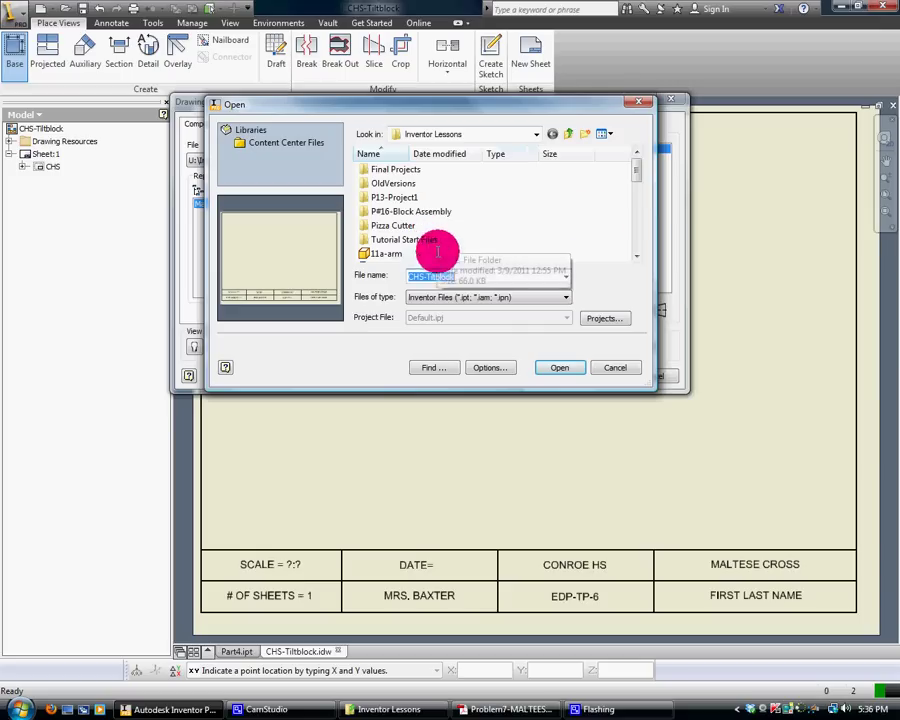
pyautogui.moveTo(634, 175)
pyautogui.mouseDown()
pyautogui.moveTo(635, 243)
pyautogui.moveTo(637, 170)
pyautogui.mouseUp()
pyautogui.click(524, 136)
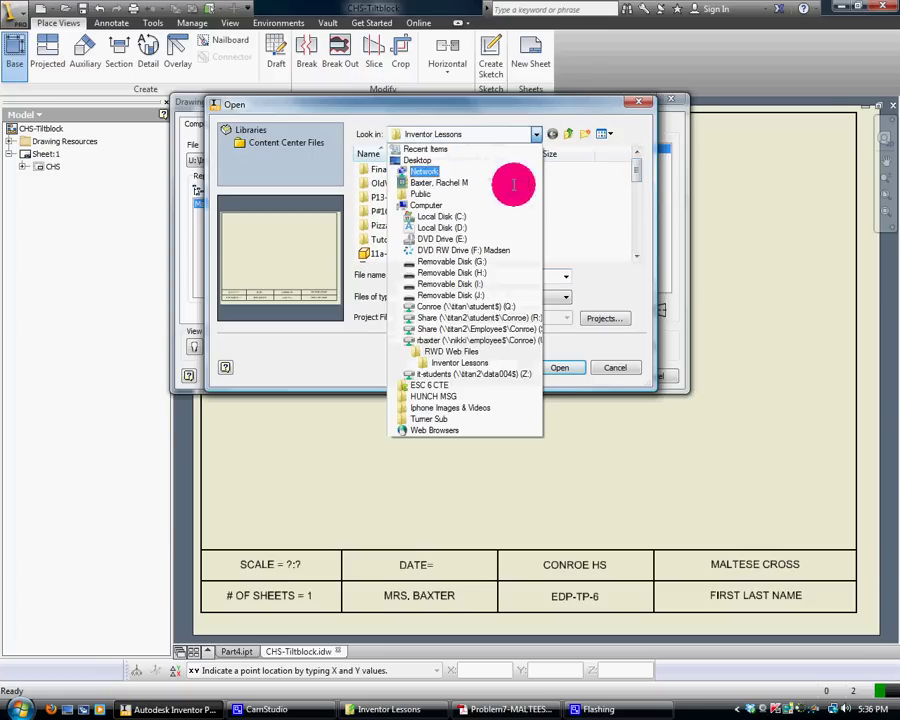
pyautogui.click(467, 339)
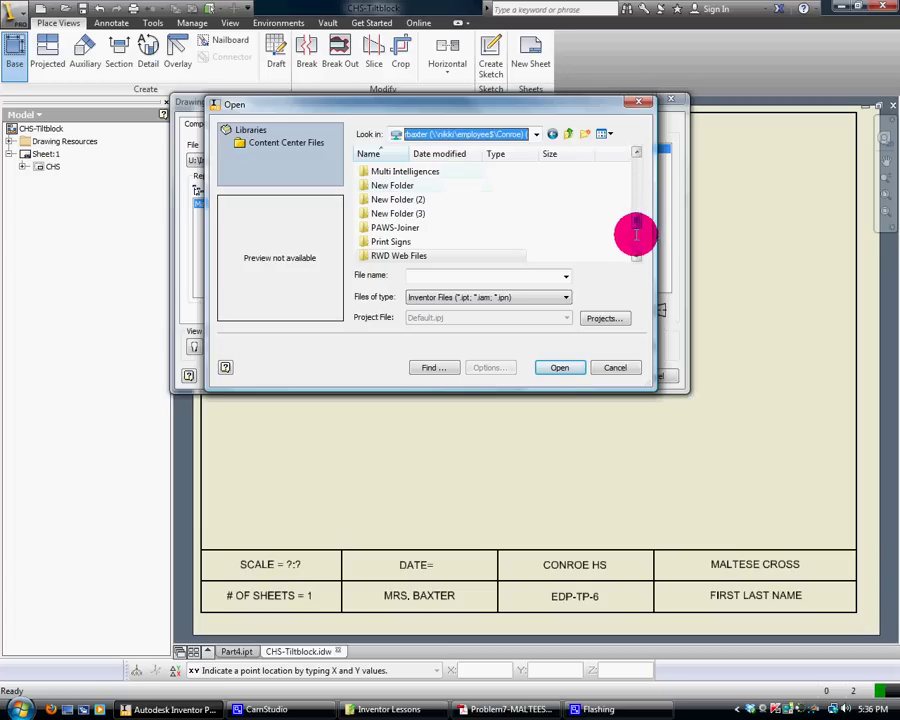
pyautogui.moveTo(636, 222); pyautogui.dragTo(488, 183)
pyautogui.doubleClick(428, 190)
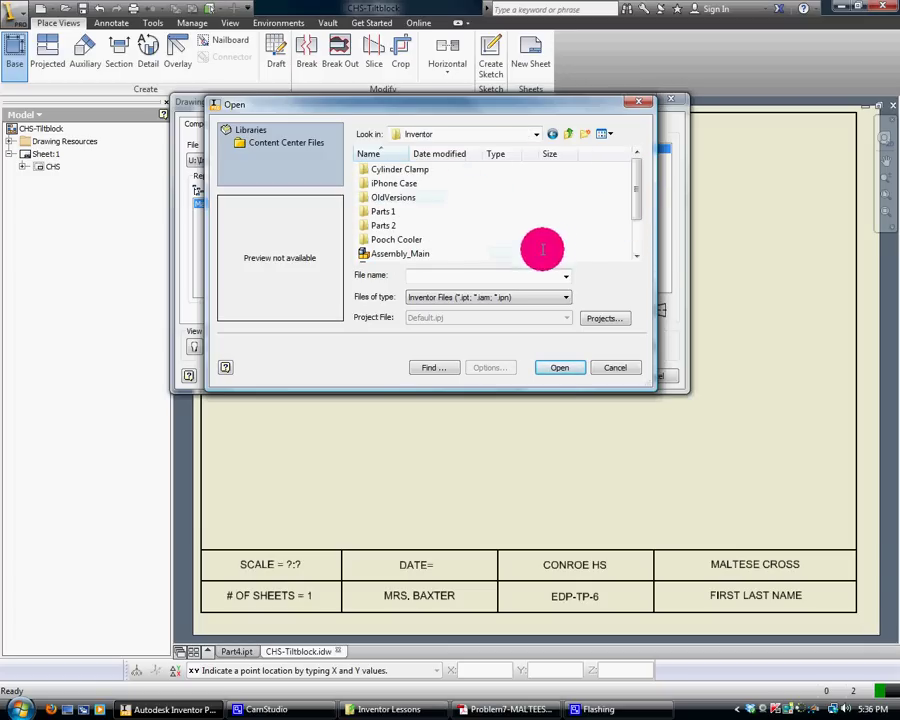
pyautogui.click(636, 253)
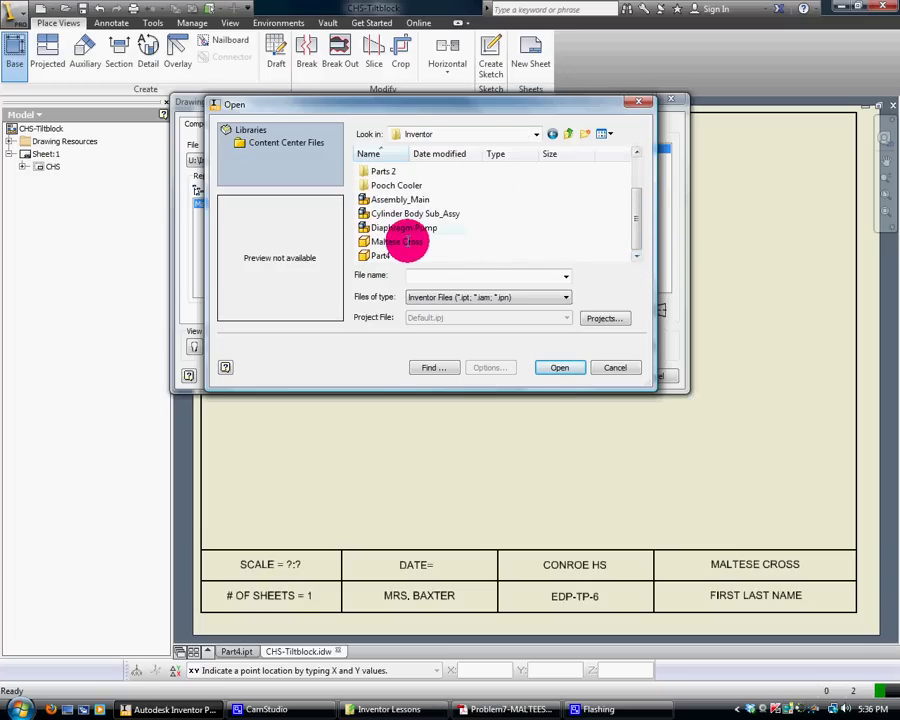
pyautogui.click(406, 241)
pyautogui.click(571, 365)
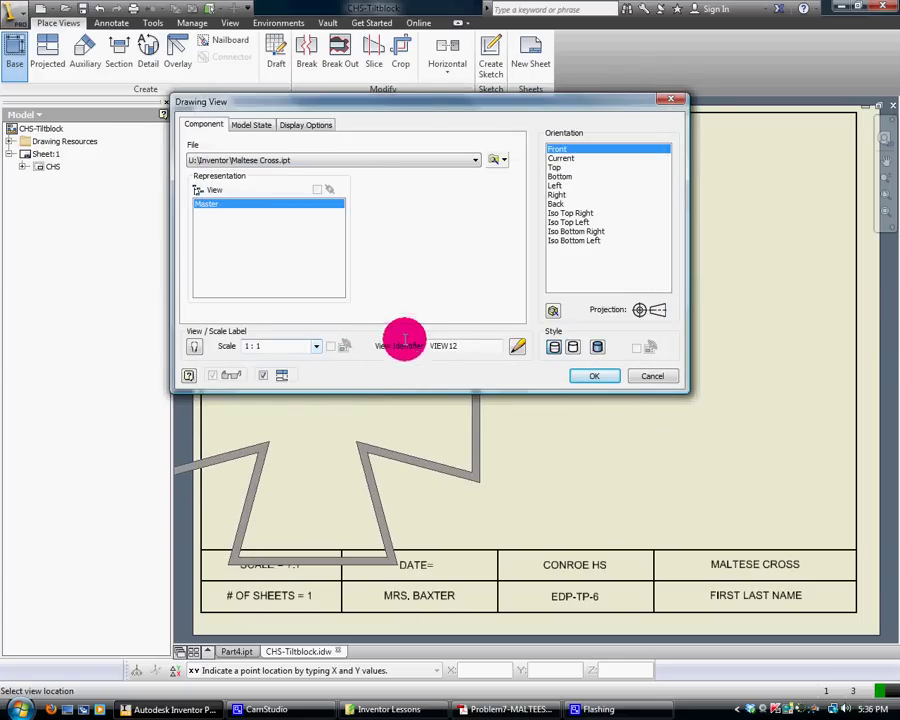
# - Place a front view of the Maltese Cross and a projected isometric view at upper right
pyautogui.moveTo(444, 103); pyautogui.dragTo(685, 45)
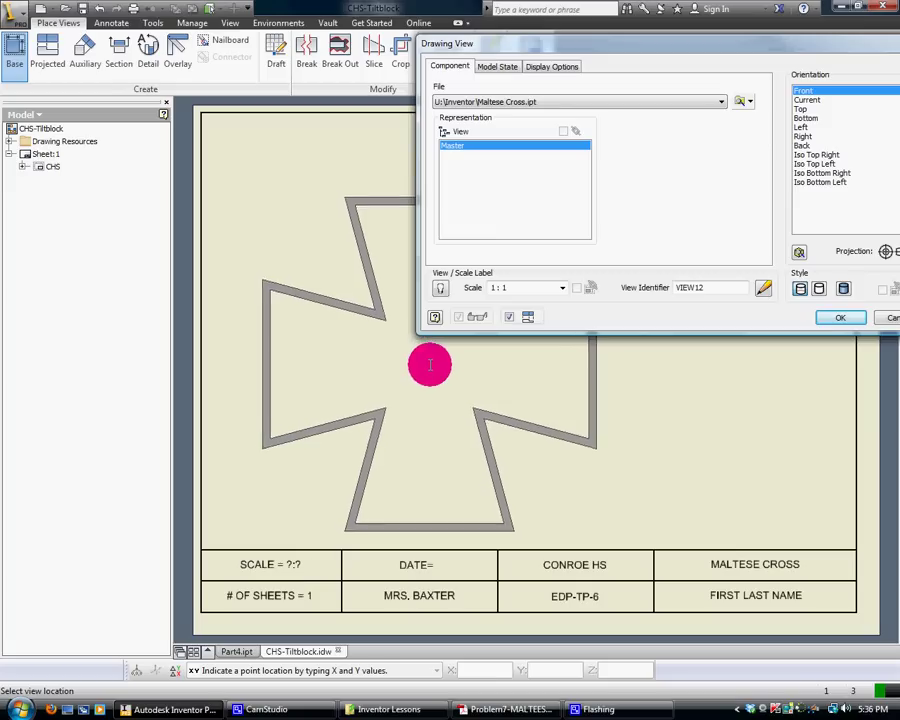
pyautogui.click(426, 368)
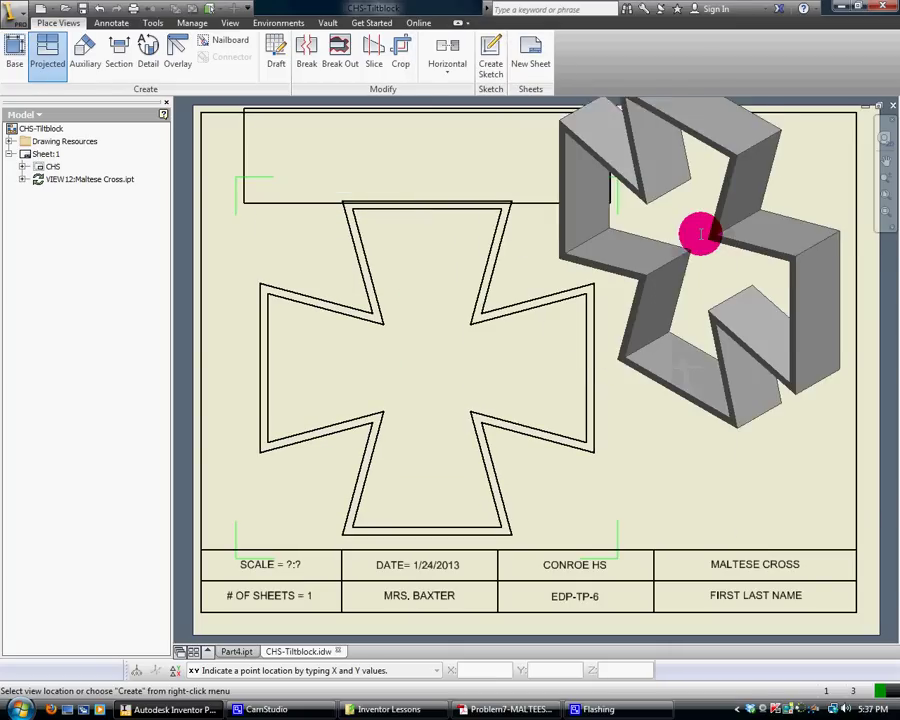
pyautogui.click(707, 230)
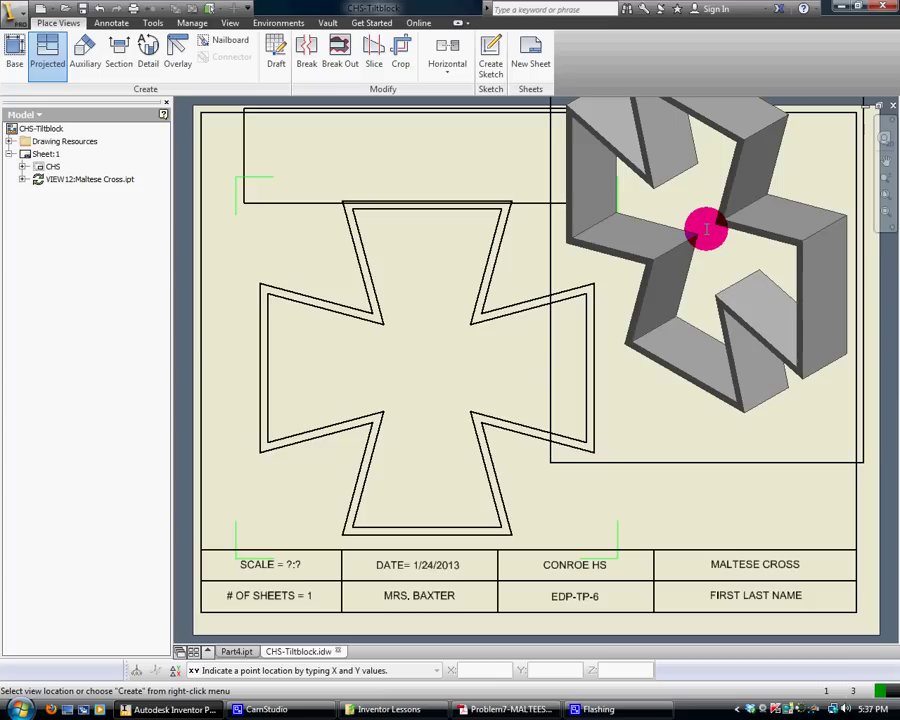
pyautogui.rightClick(707, 230)
pyautogui.click(749, 230)
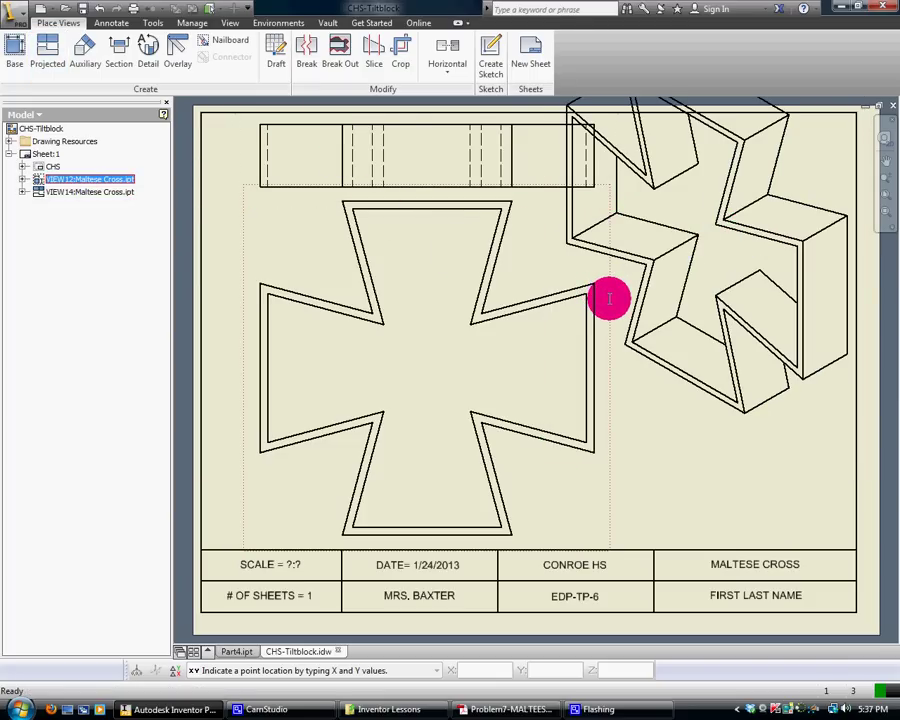
# - Delete the placed front view VIEW12 and isometric view VIEW14, confirming each
pyautogui.press('Delete')
pyautogui.click(481, 373)
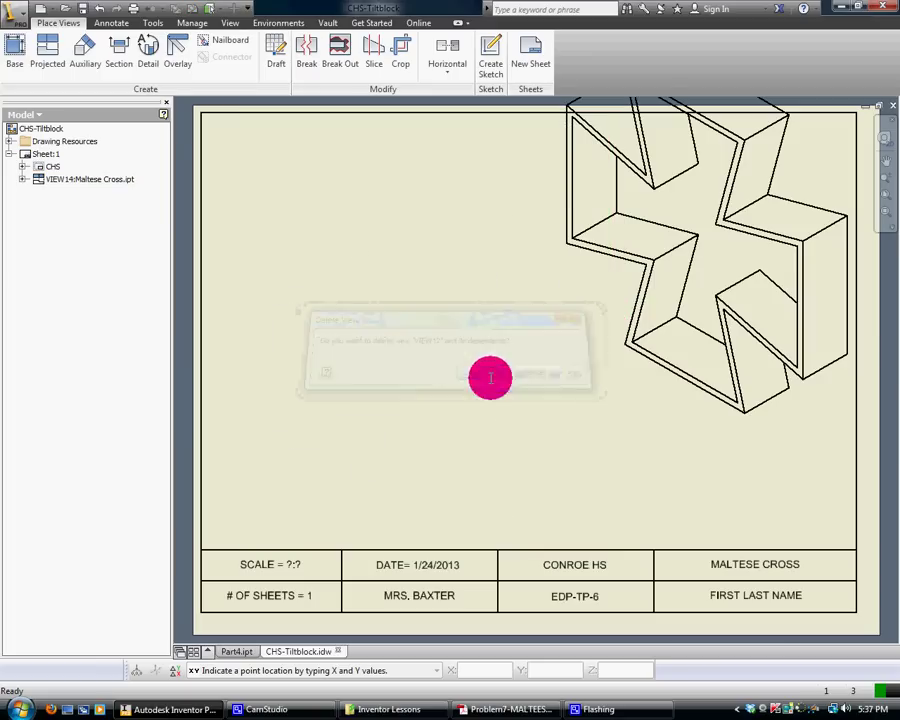
pyautogui.press('Delete')
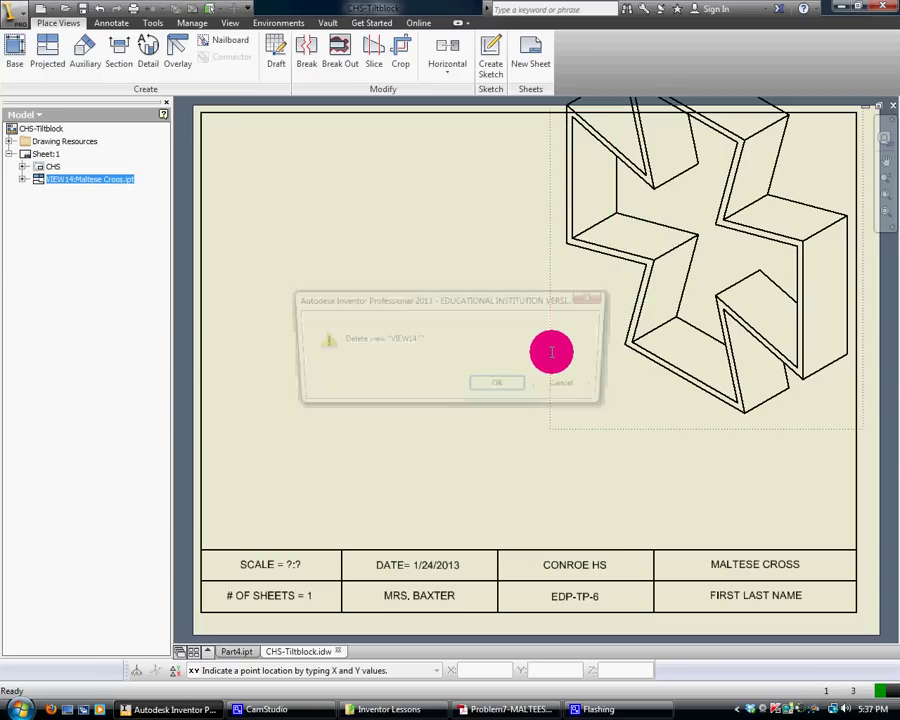
pyautogui.click(506, 389)
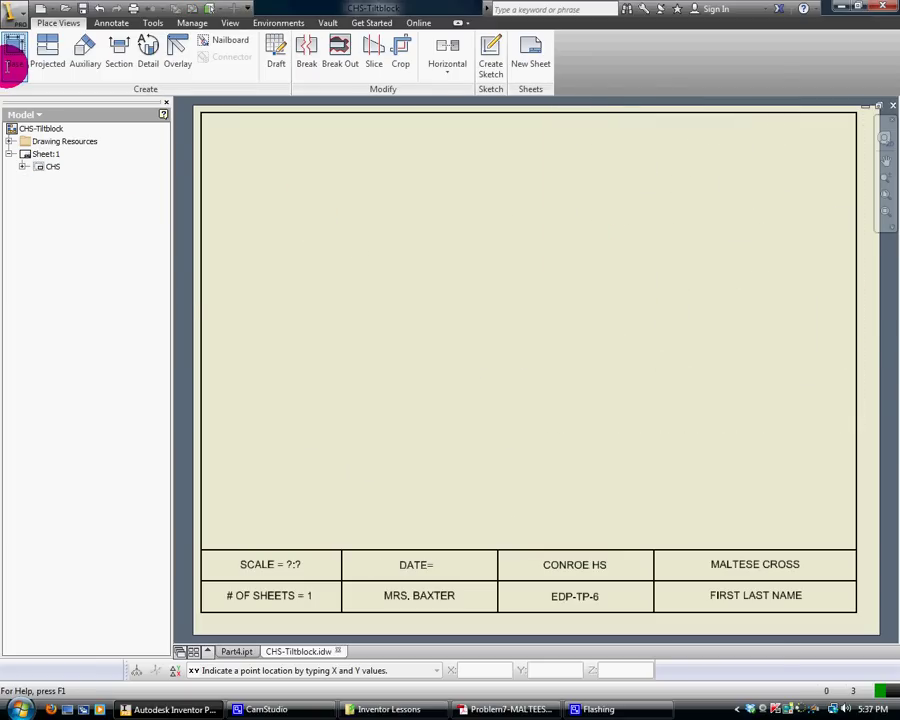
# - Start a base view of Part4 at 1 / 2 scale and place the front view at the sheet centre
pyautogui.click(10, 58)
pyautogui.click(565, 287)
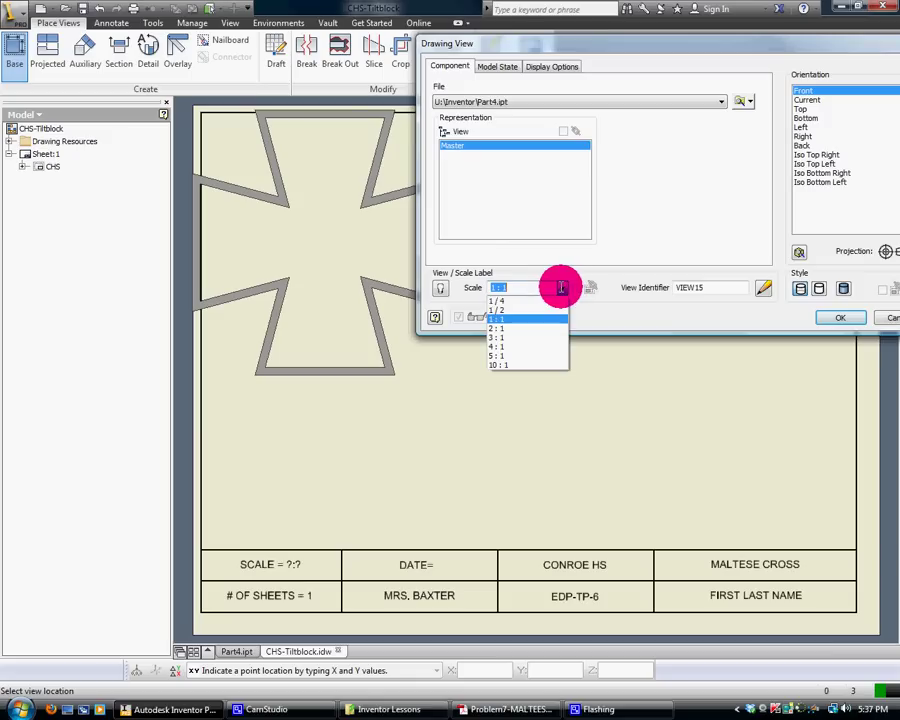
pyautogui.click(512, 311)
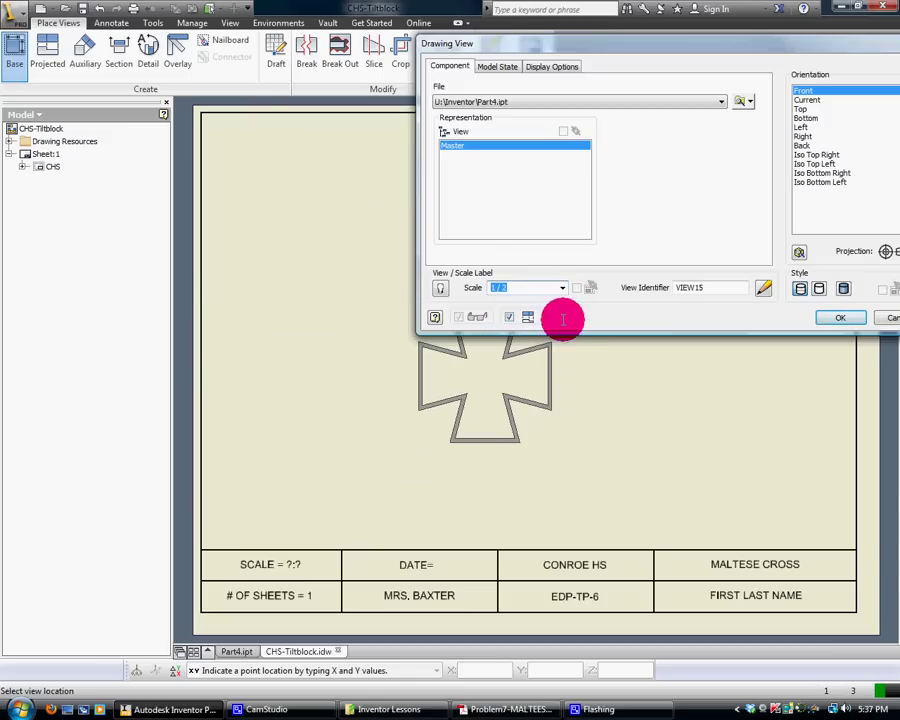
pyautogui.click(563, 287)
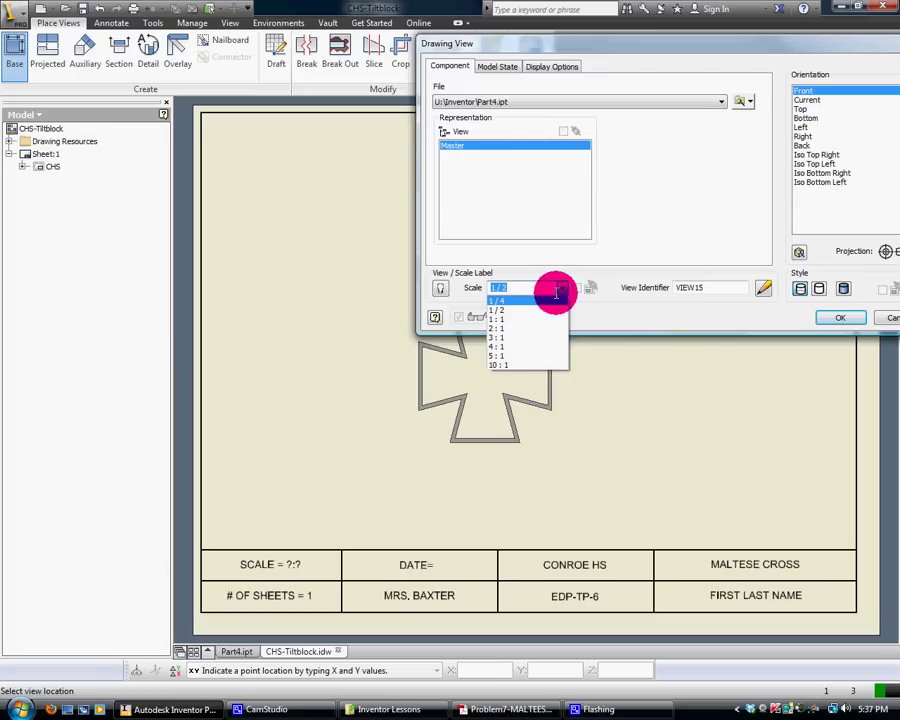
pyautogui.click(516, 355)
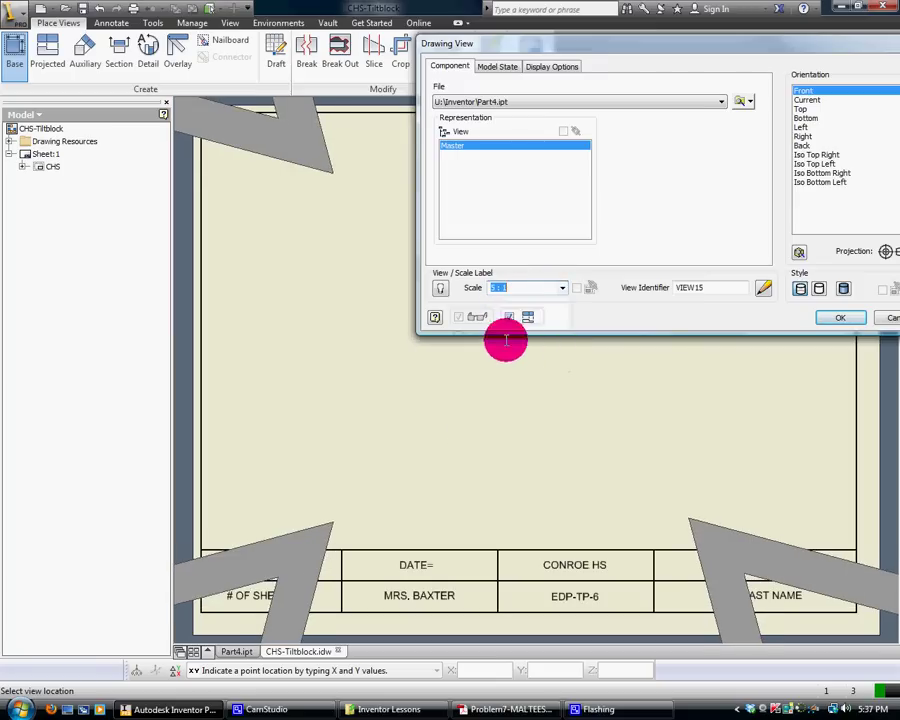
pyautogui.click(563, 286)
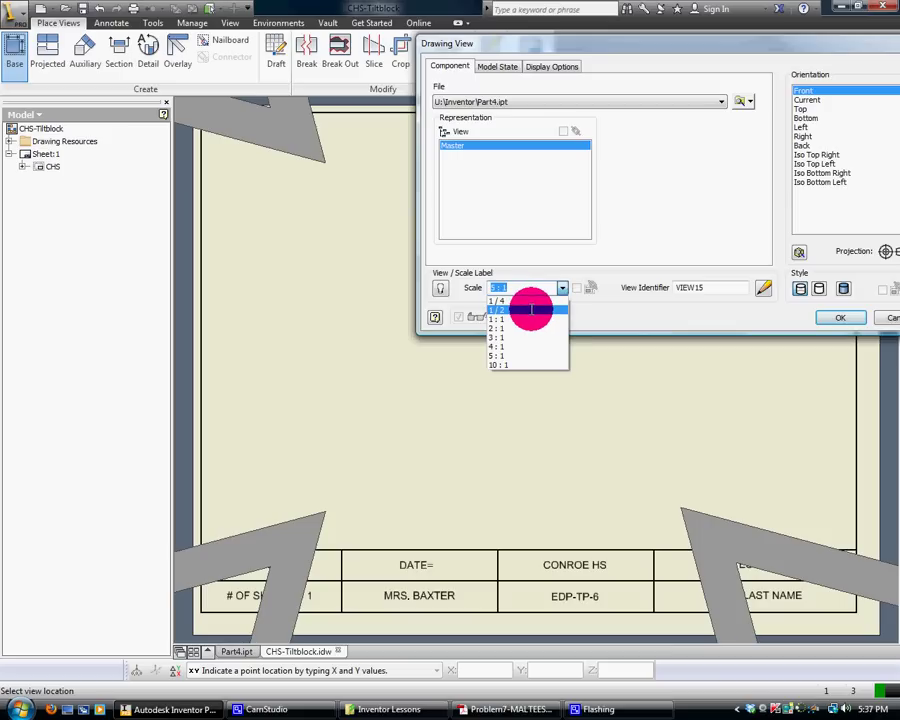
pyautogui.click(531, 309)
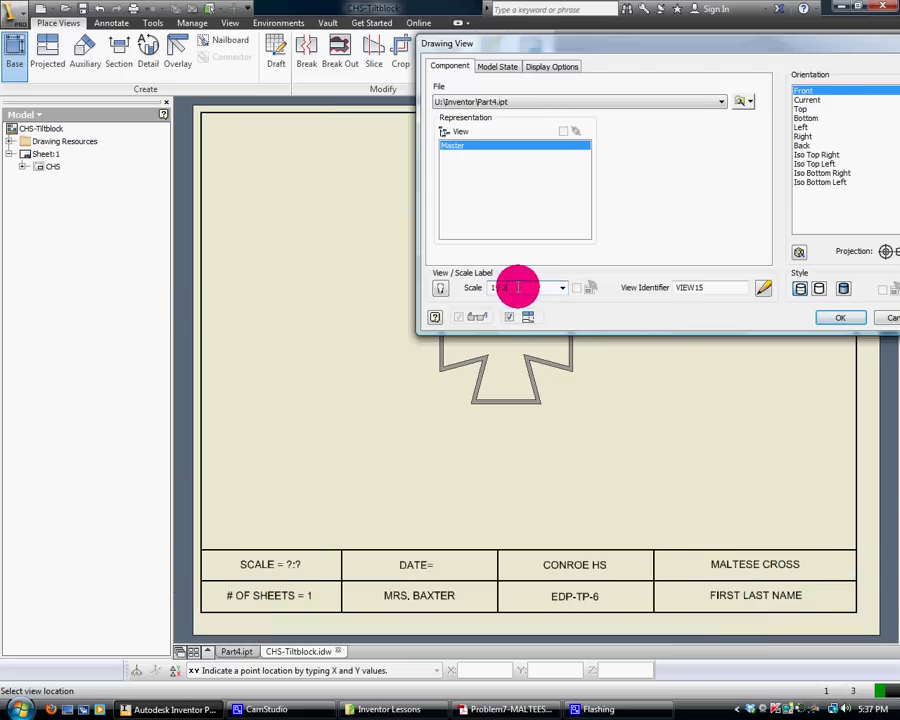
pyautogui.write('4')
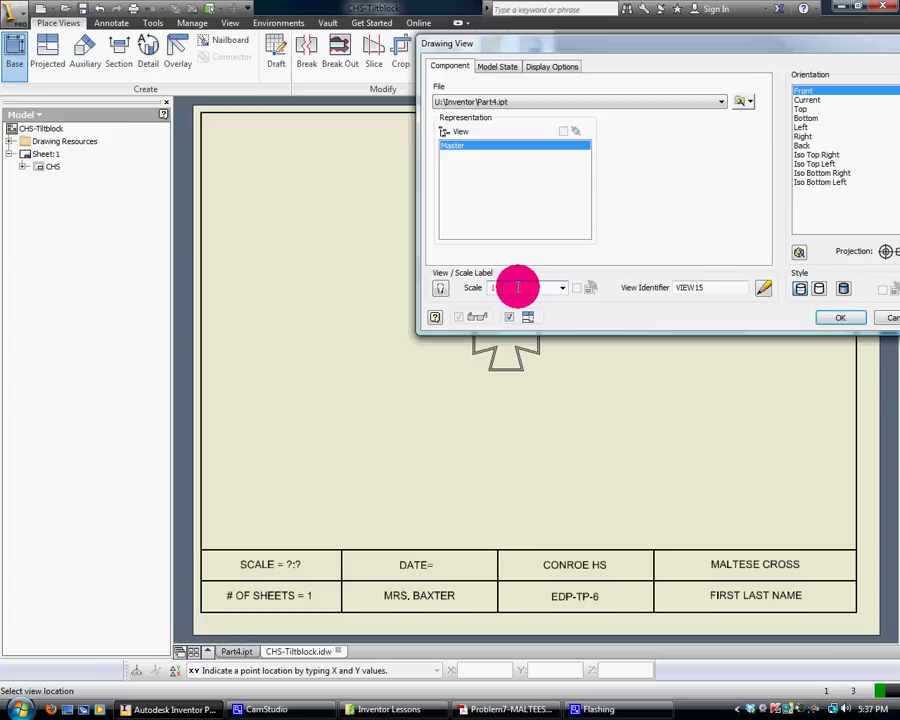
pyautogui.write('4')
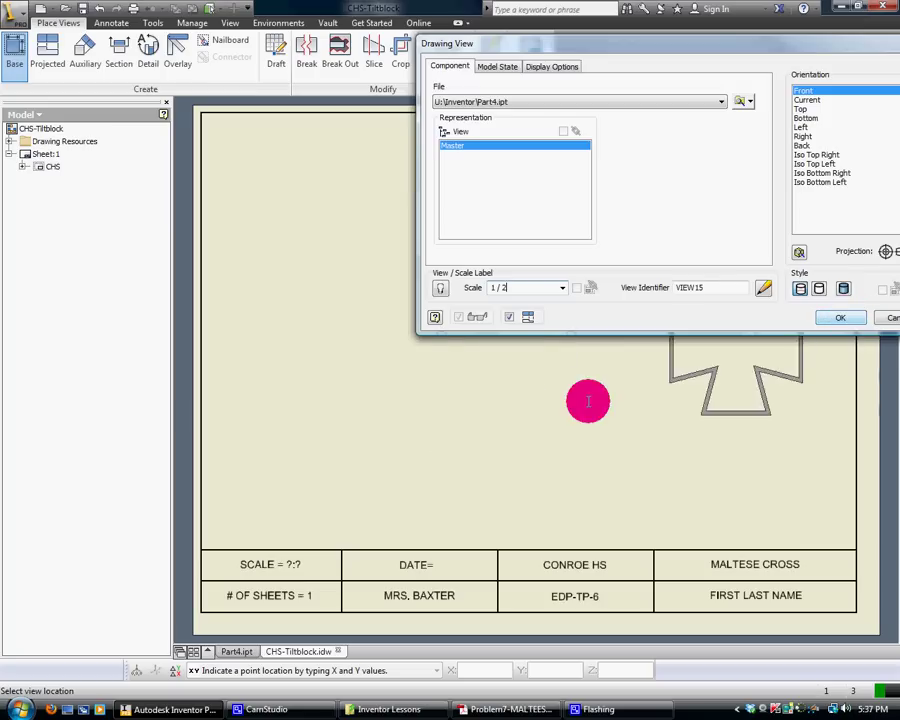
pyautogui.click(447, 418)
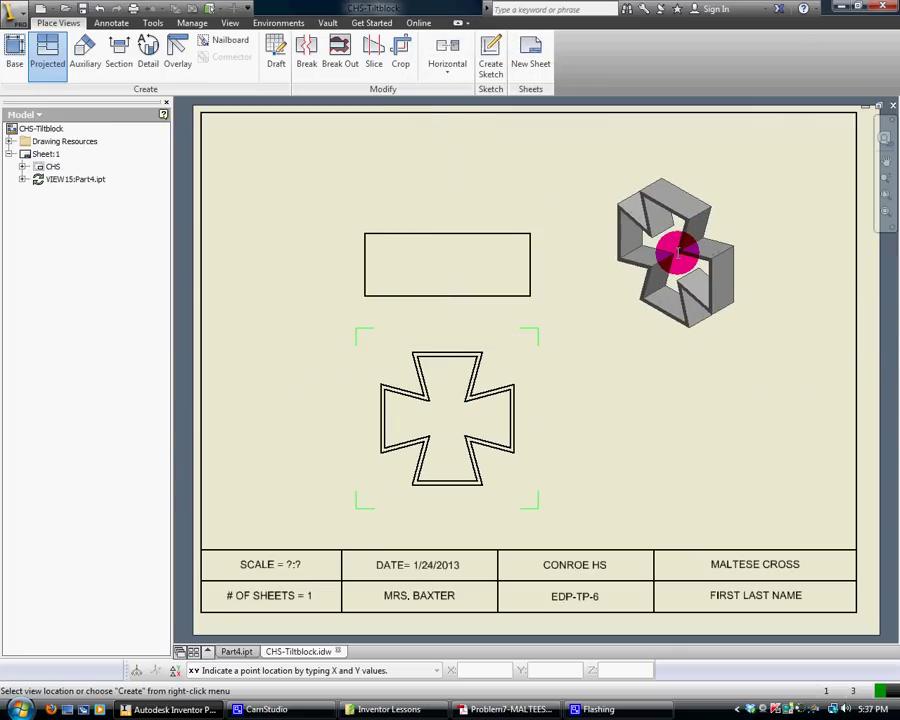
# - Project an isometric view to the upper right and create the top and isometric projections
pyautogui.click(679, 251)
pyautogui.rightClick(679, 253)
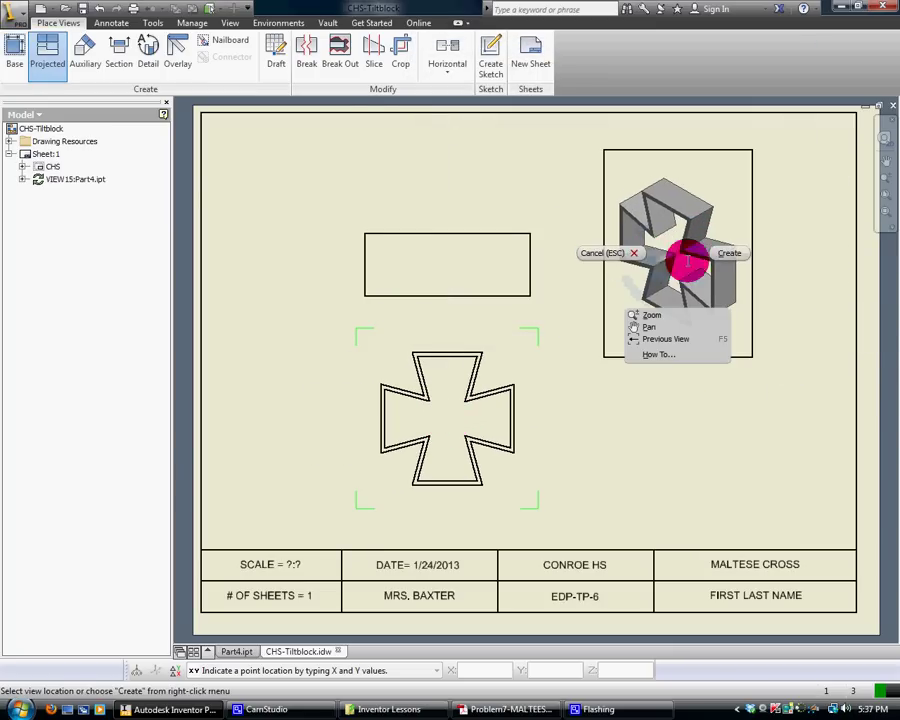
pyautogui.click(729, 253)
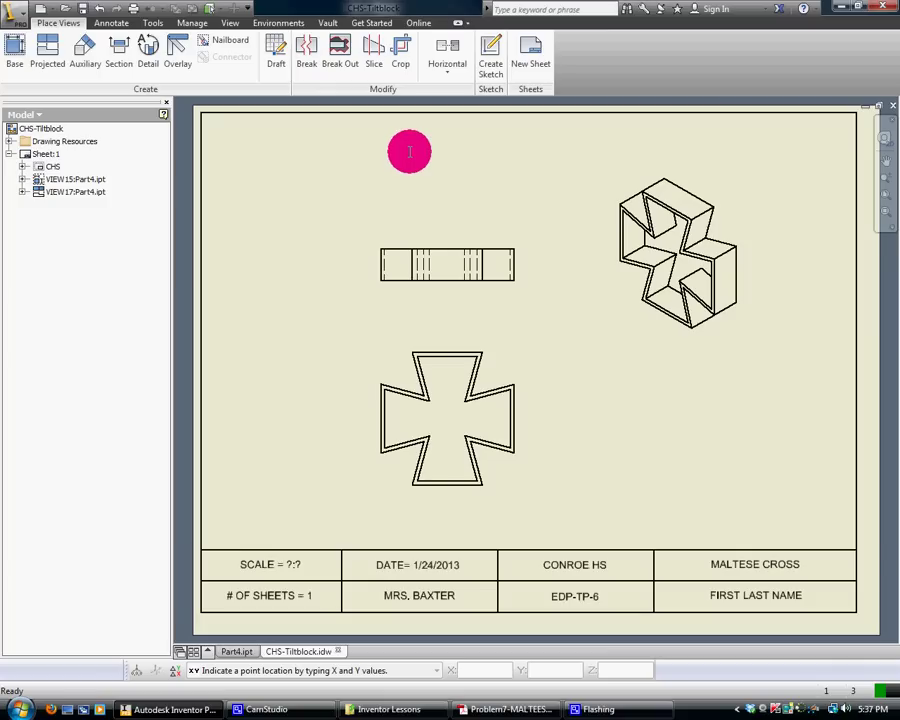
# - Add a 1.00 thickness dimension to the cross's top view
pyautogui.click(108, 22)
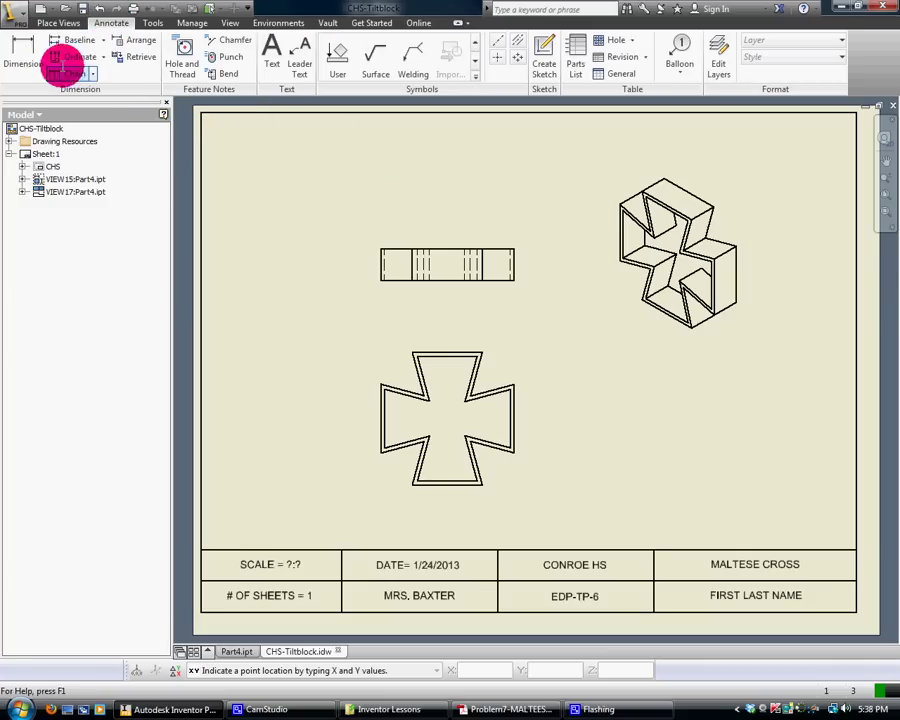
pyautogui.click(20, 44)
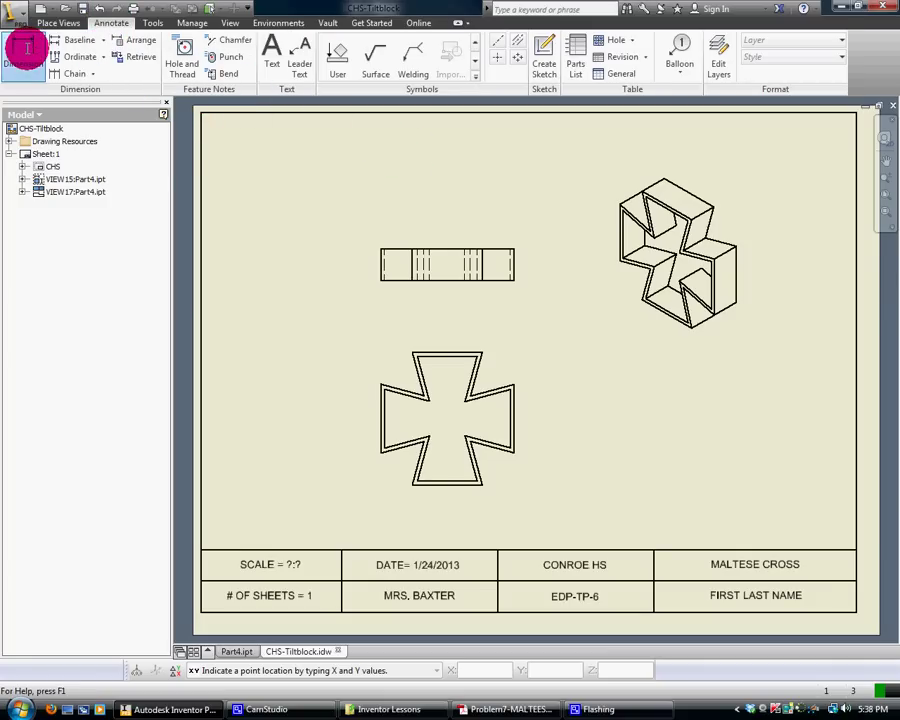
pyautogui.click(357, 264)
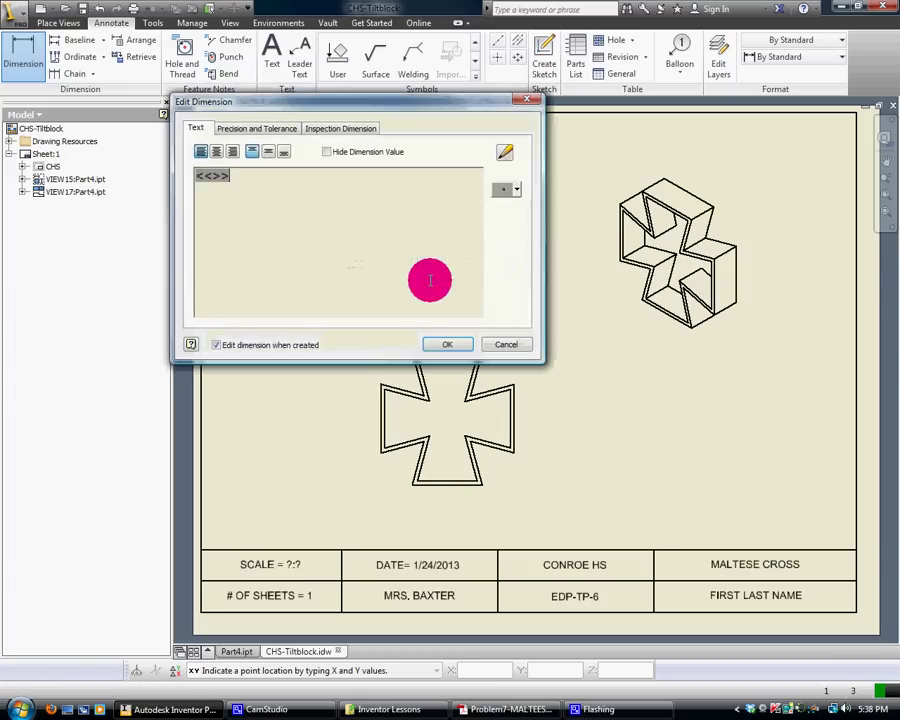
pyautogui.click(444, 343)
# - Dimension the front view's 4.25 overall height and 4.28 overall width
pyautogui.click(446, 353)
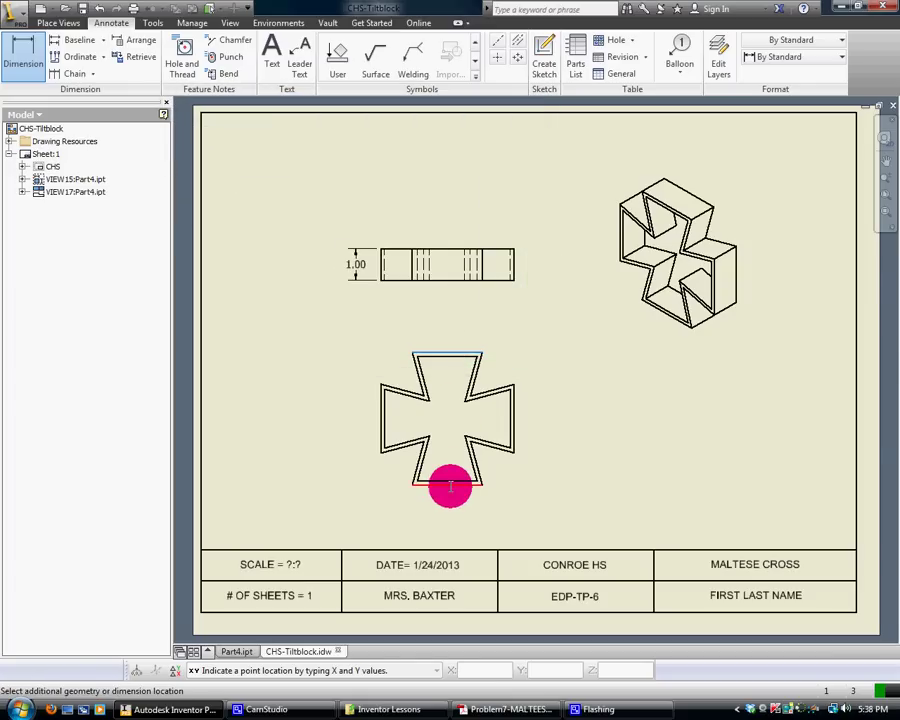
pyautogui.click(450, 485)
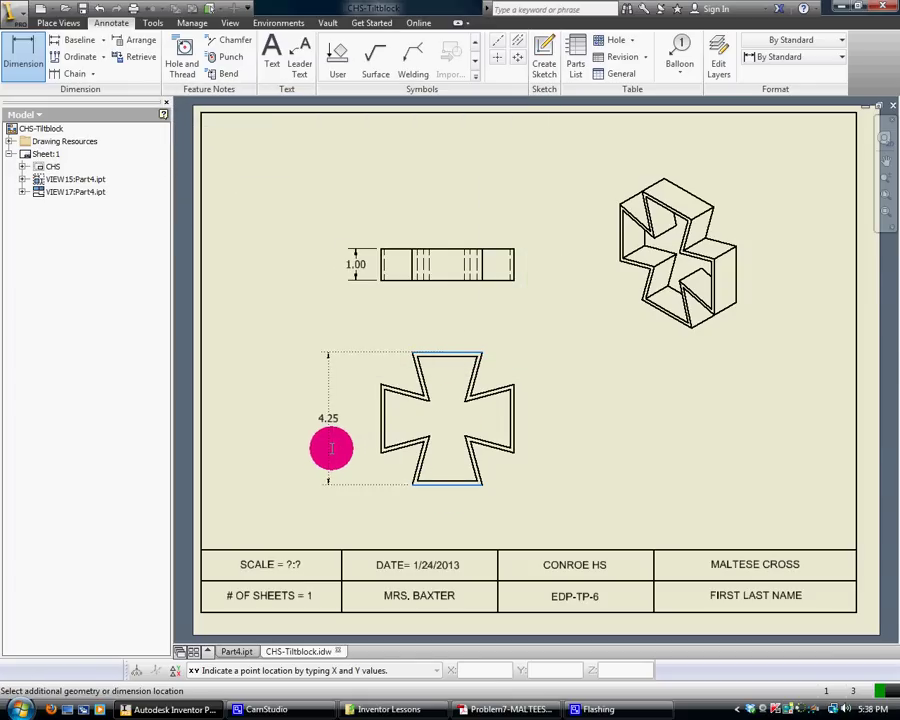
pyautogui.click(331, 448)
pyautogui.click(447, 344)
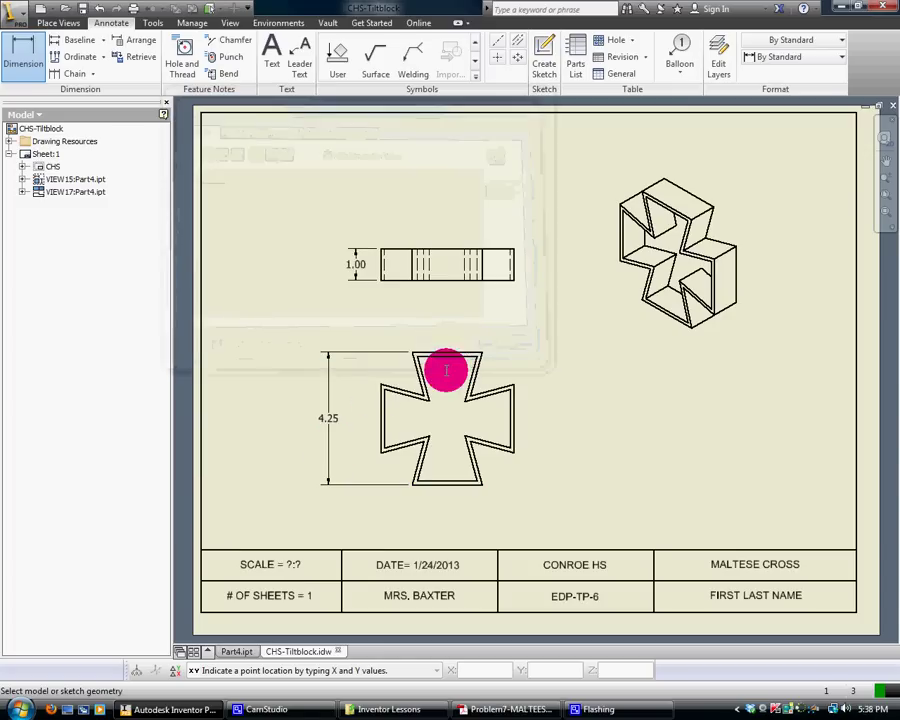
pyautogui.click(380, 411)
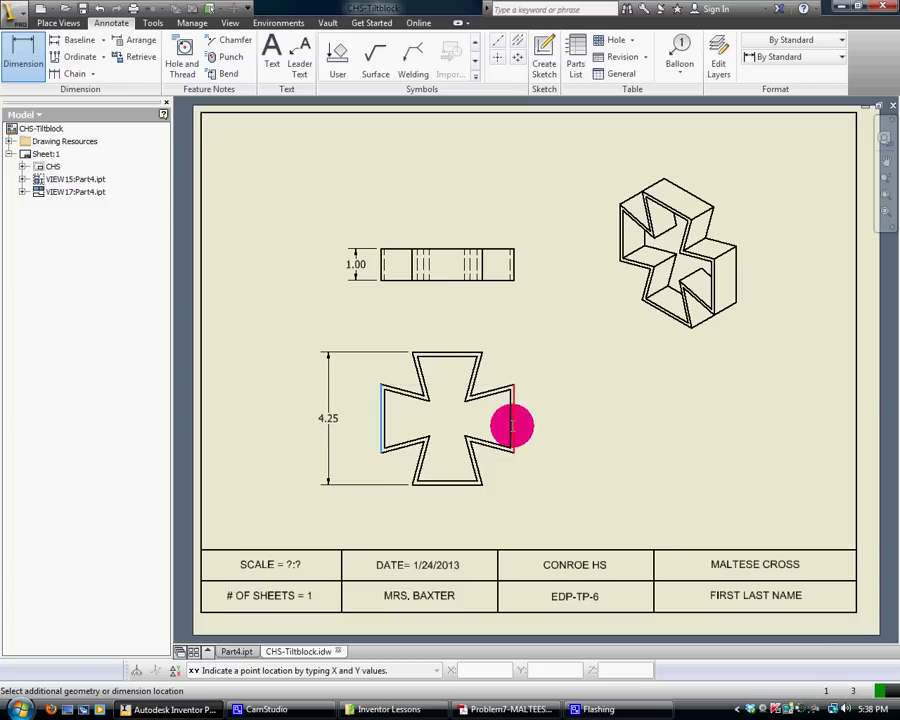
pyautogui.click(512, 425)
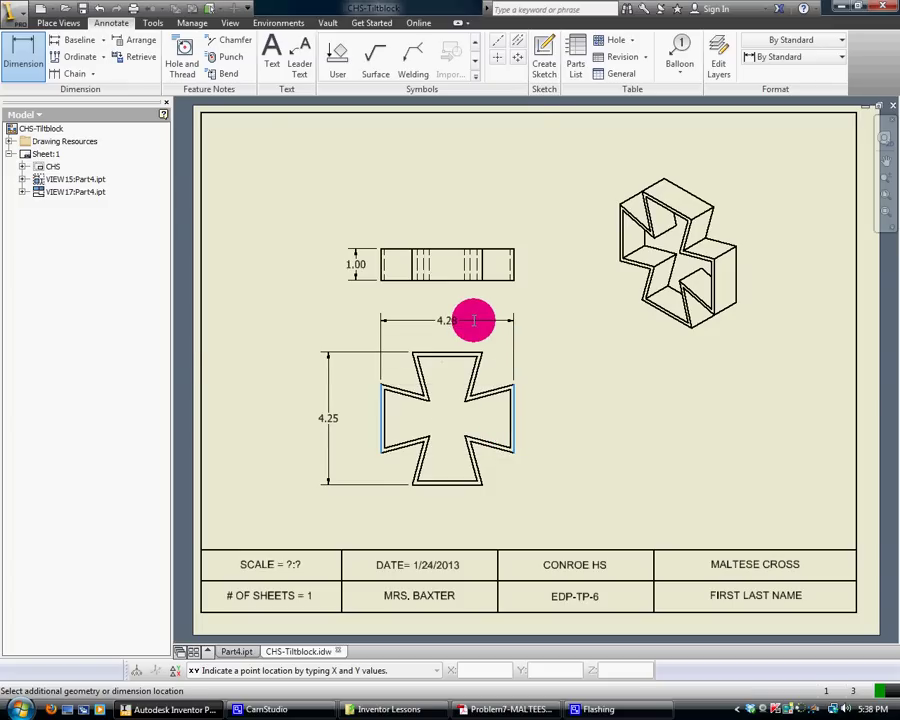
pyautogui.click(474, 320)
pyautogui.click(460, 341)
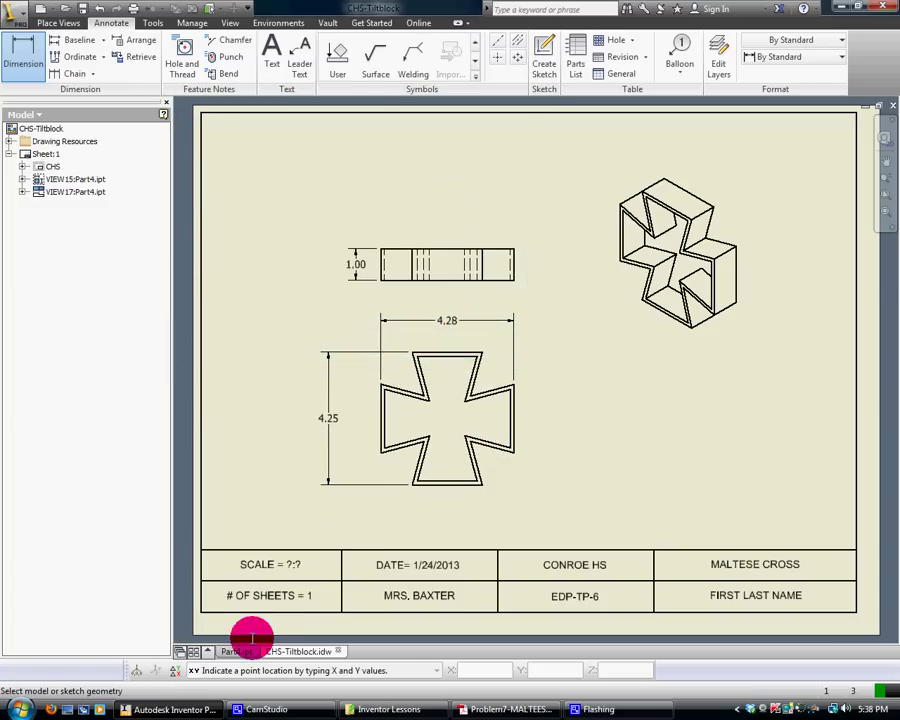
# - Open Part4's Sketch1 and delete its 4.028 width and 4.000 height dimensions
pyautogui.click(237, 648)
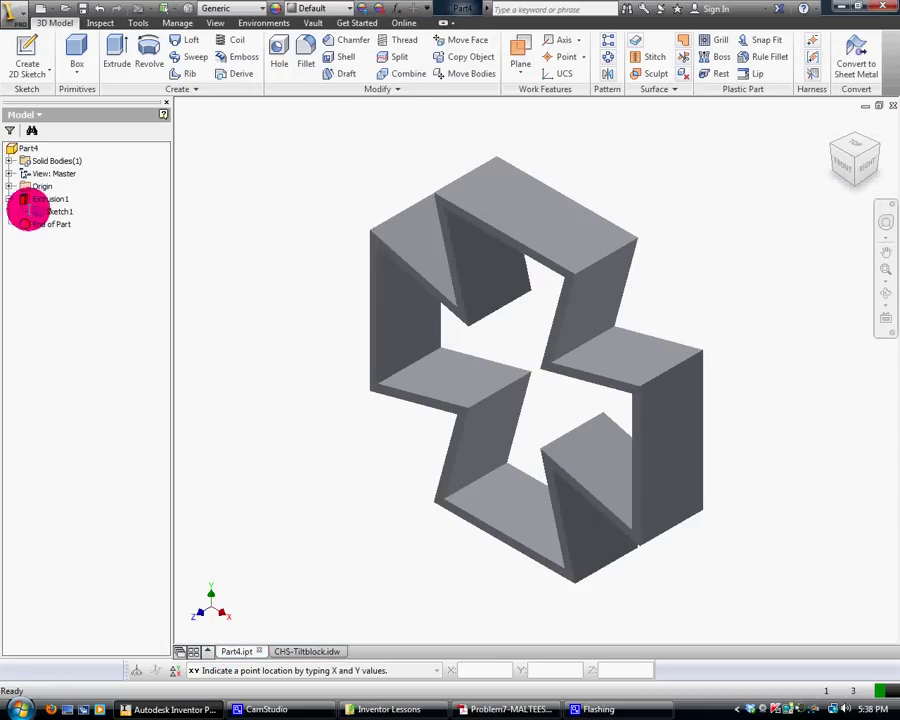
pyautogui.doubleClick(40, 210)
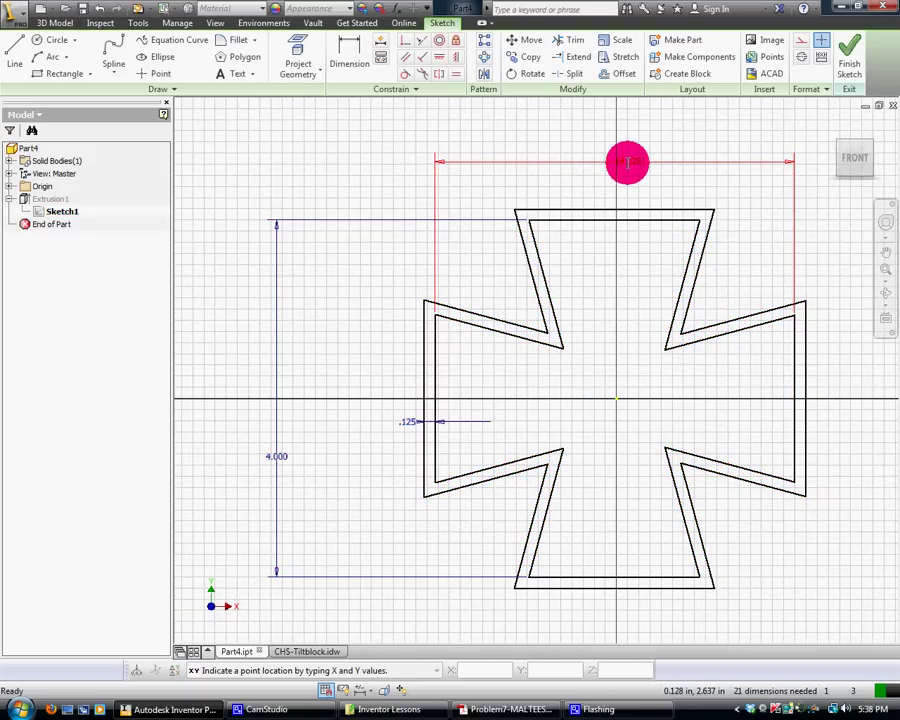
pyautogui.rightClick(627, 162)
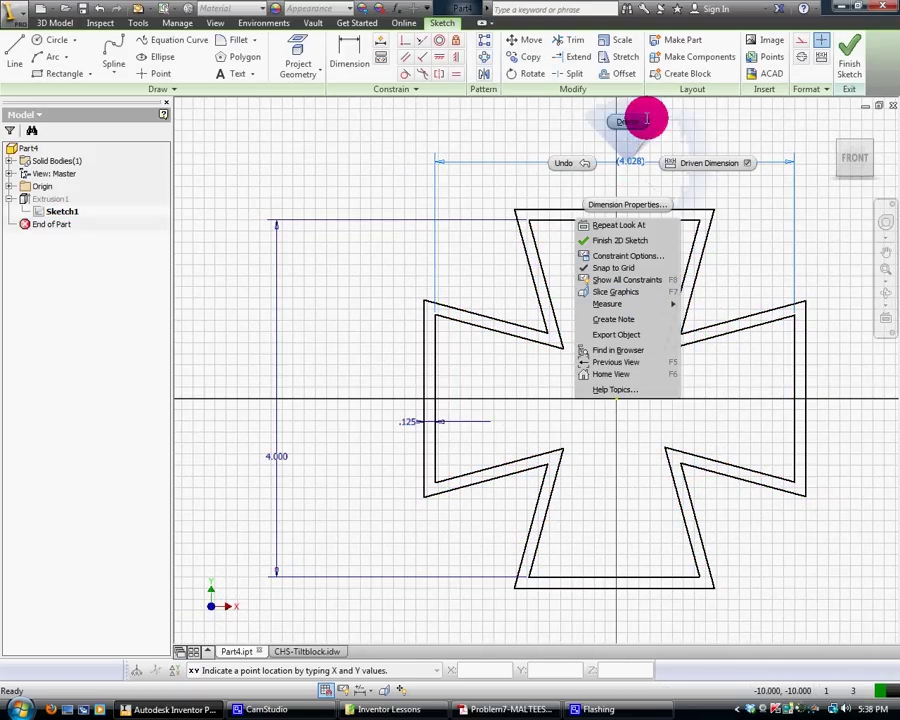
pyautogui.click(643, 120)
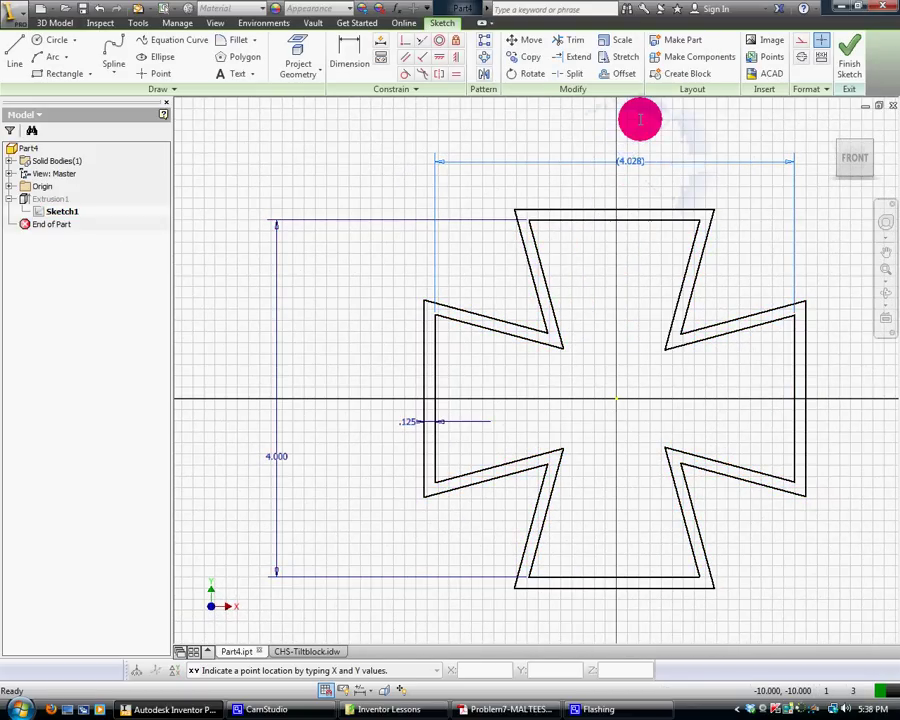
pyautogui.rightClick(277, 456)
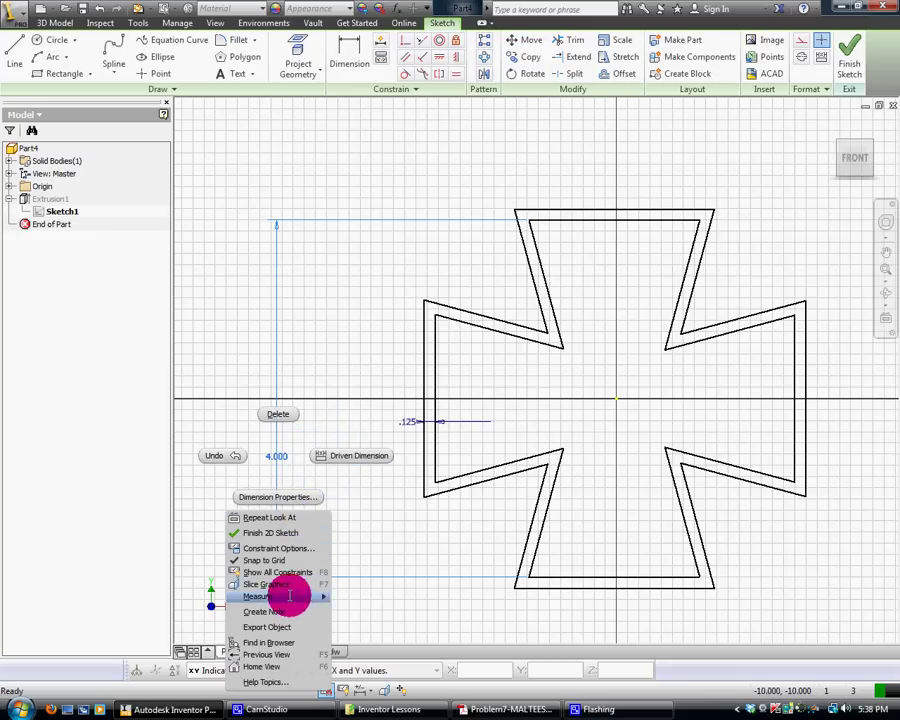
pyautogui.click(290, 411)
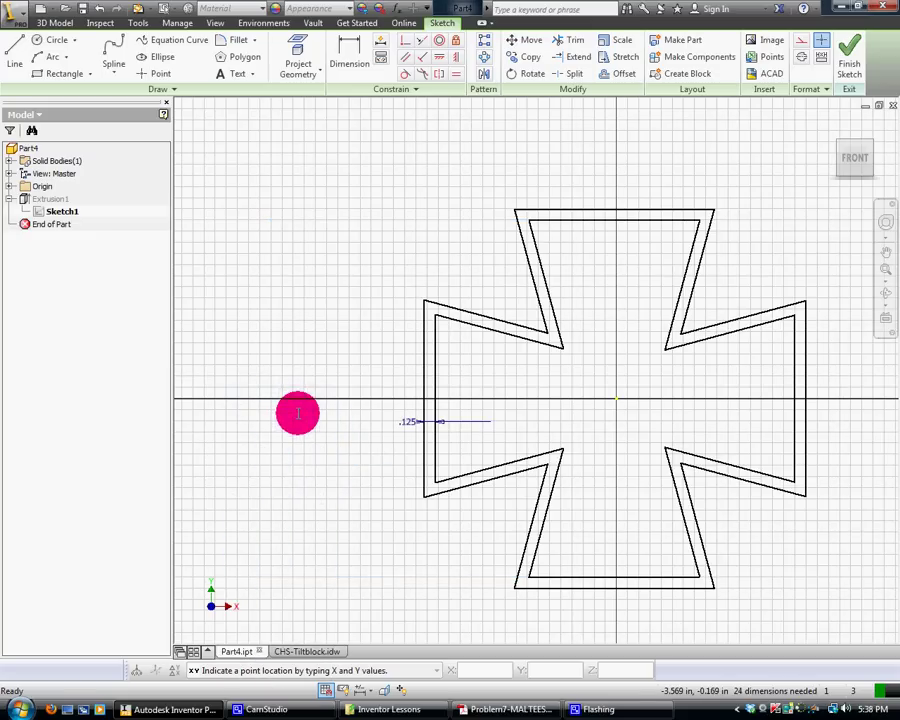
# - Re-dimension the cross's height and width to 4, then undo both changes
pyautogui.click(343, 54)
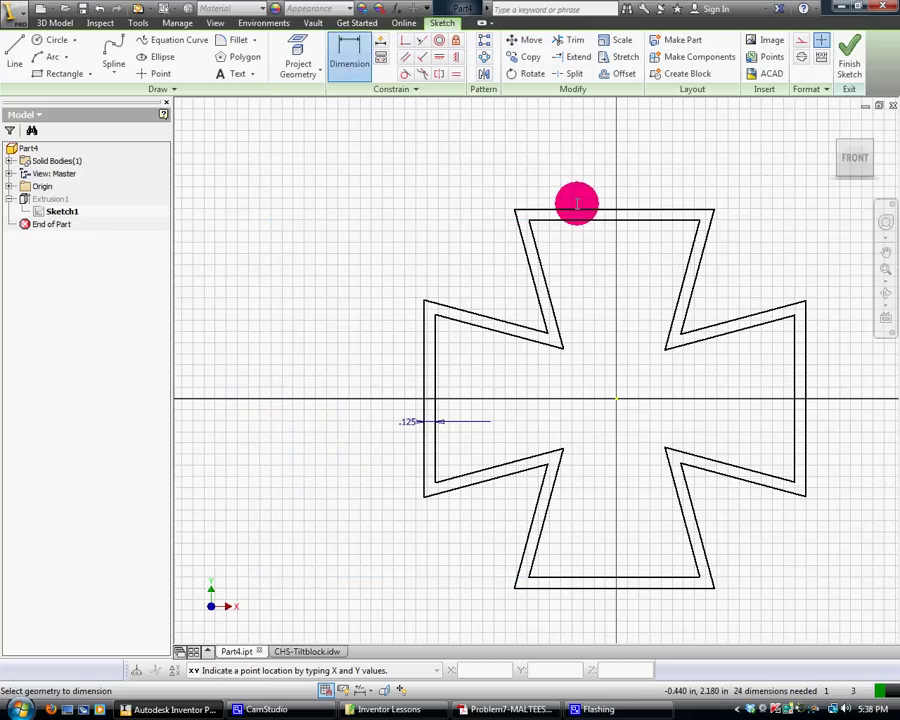
pyautogui.click(576, 208)
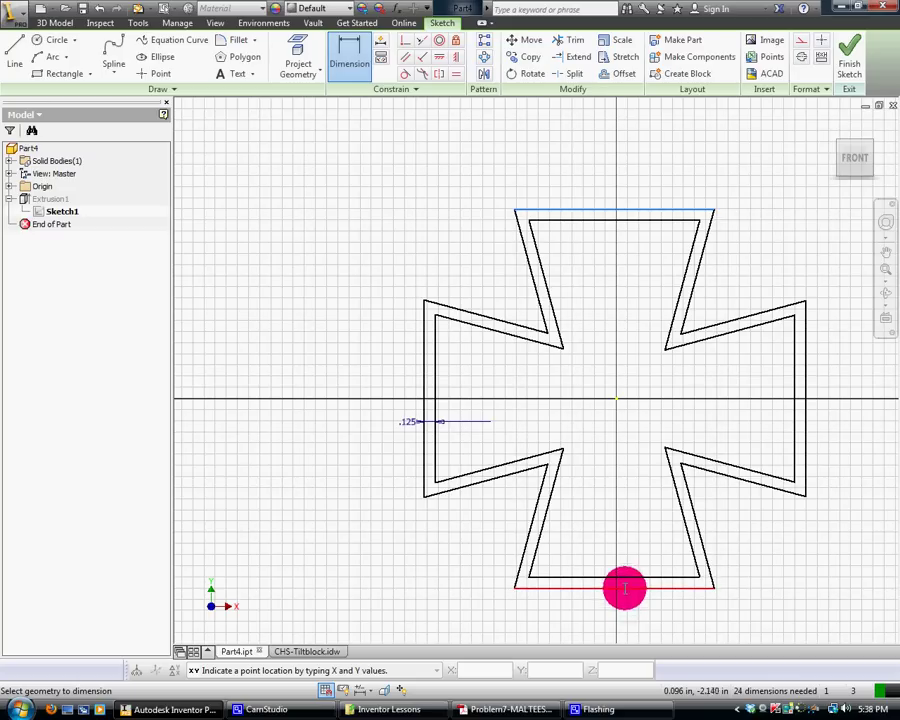
pyautogui.click(625, 587)
pyautogui.click(362, 467)
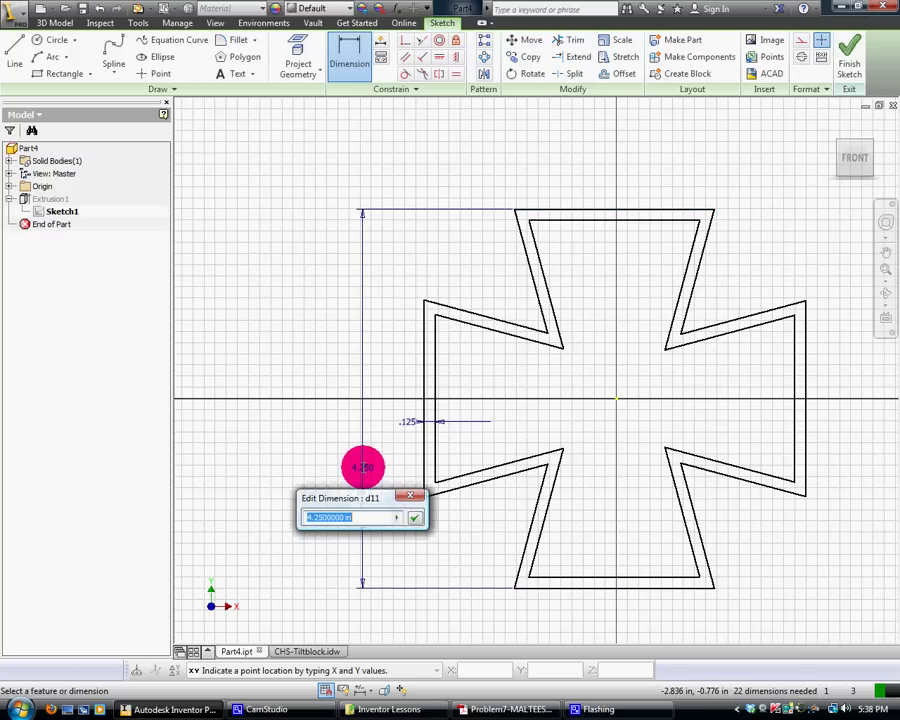
pyautogui.press('Return')
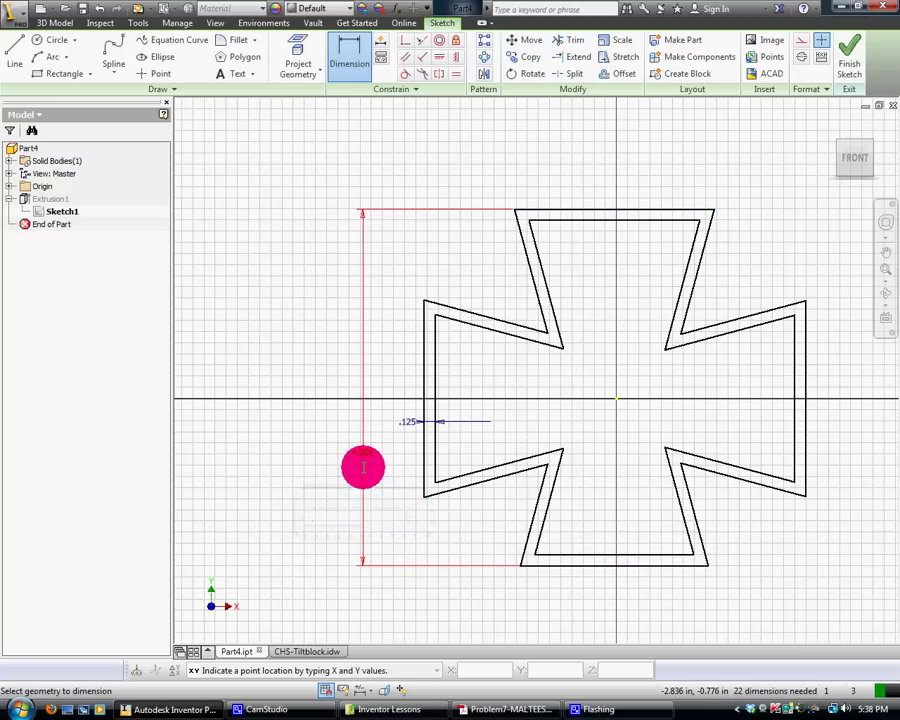
pyautogui.click(426, 385)
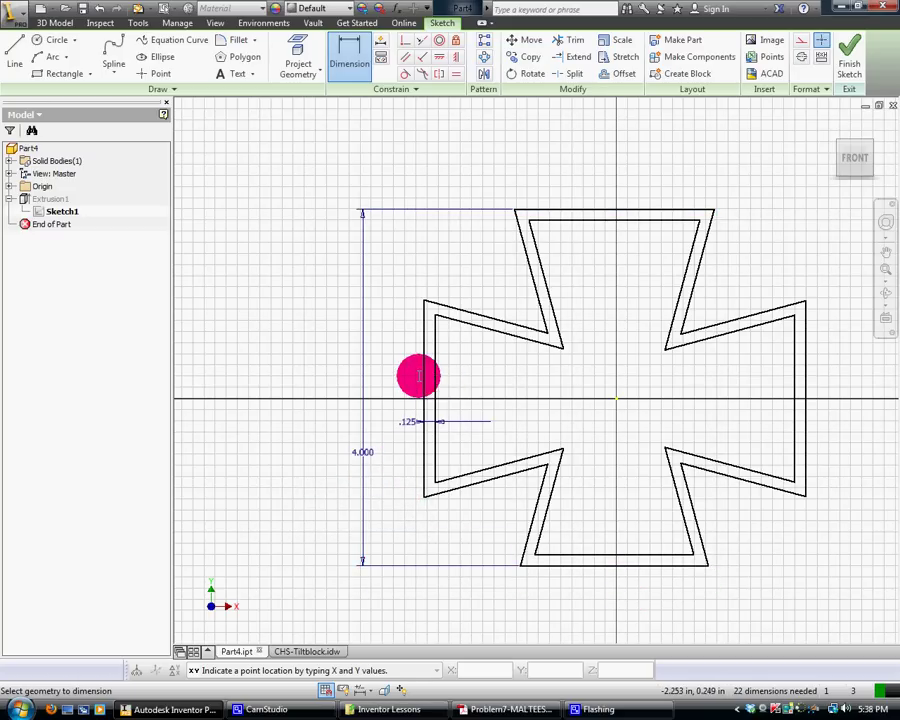
pyautogui.click(802, 403)
pyautogui.click(622, 154)
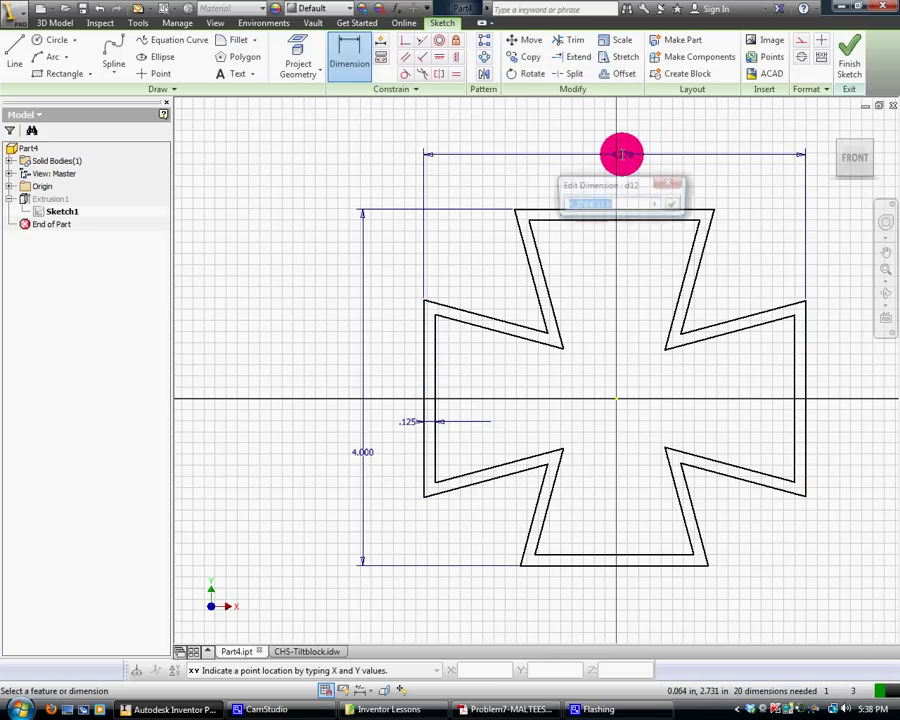
pyautogui.press('Return')
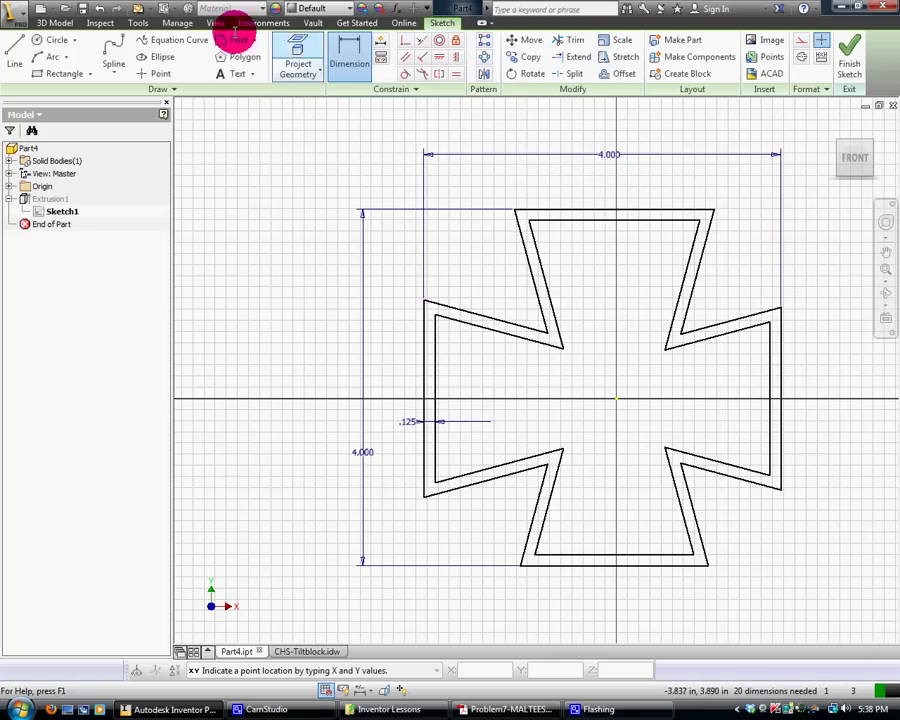
pyautogui.click(99, 9)
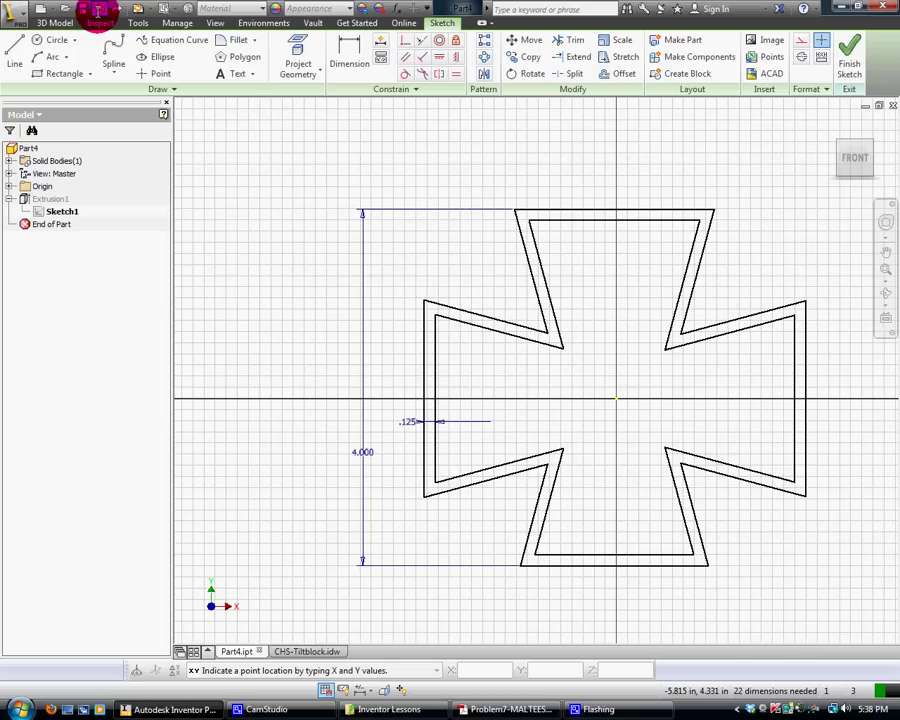
pyautogui.click(99, 9)
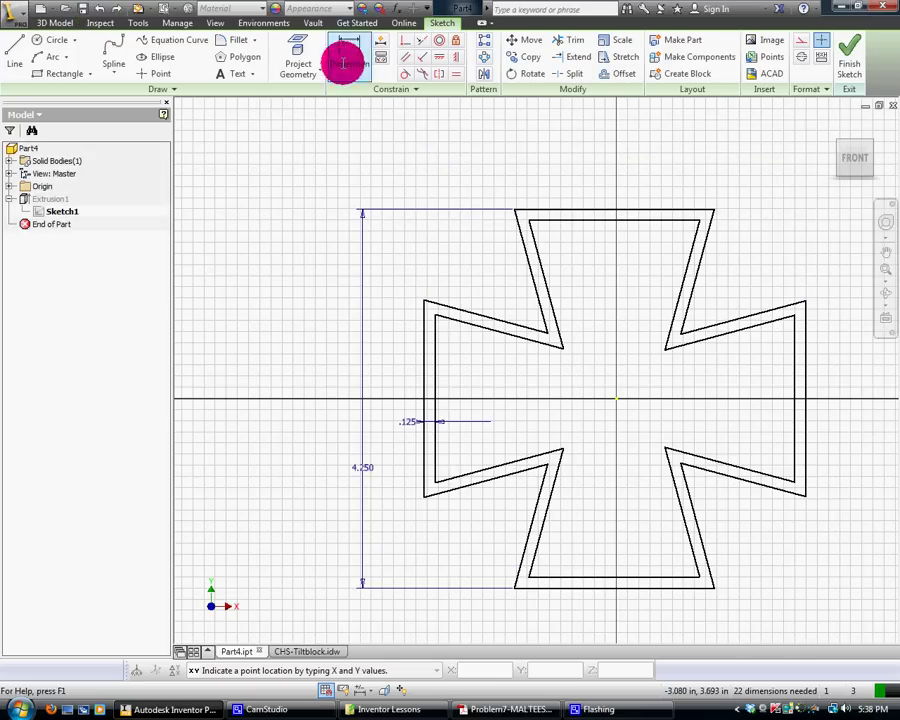
# - Try constraining the cross's opposite lines, cancelling each over-constraint warning
pyautogui.click(405, 57)
pyautogui.click(423, 397)
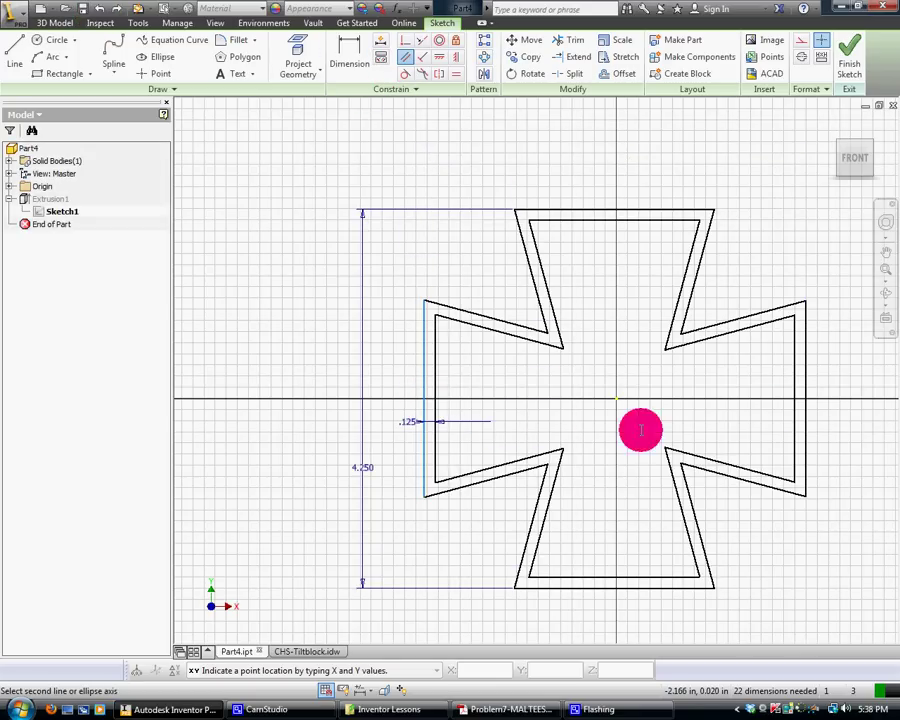
pyautogui.click(636, 210)
pyautogui.click(679, 589)
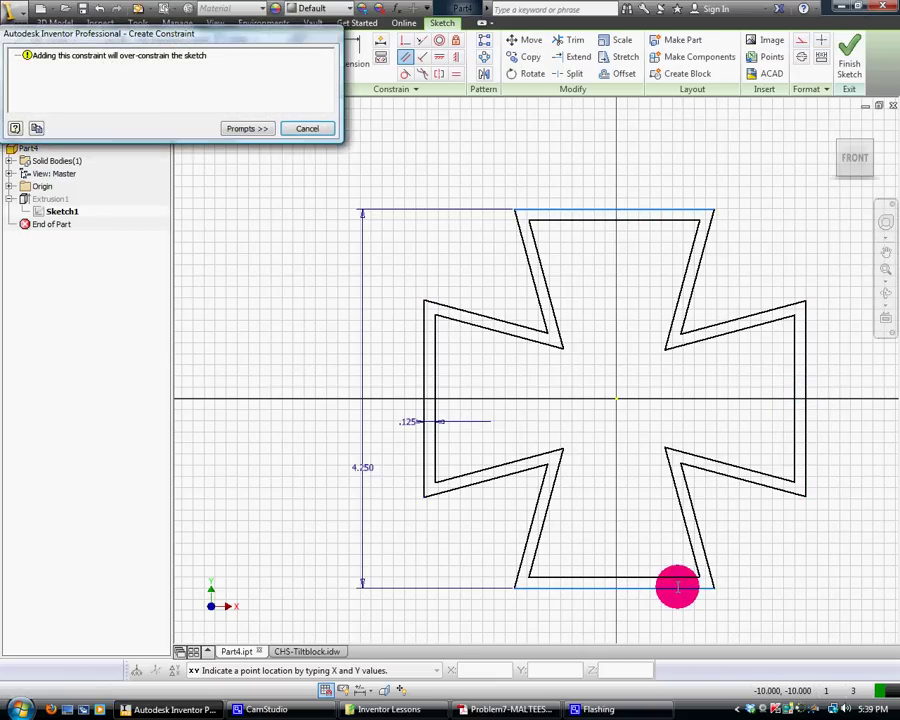
pyautogui.click(306, 130)
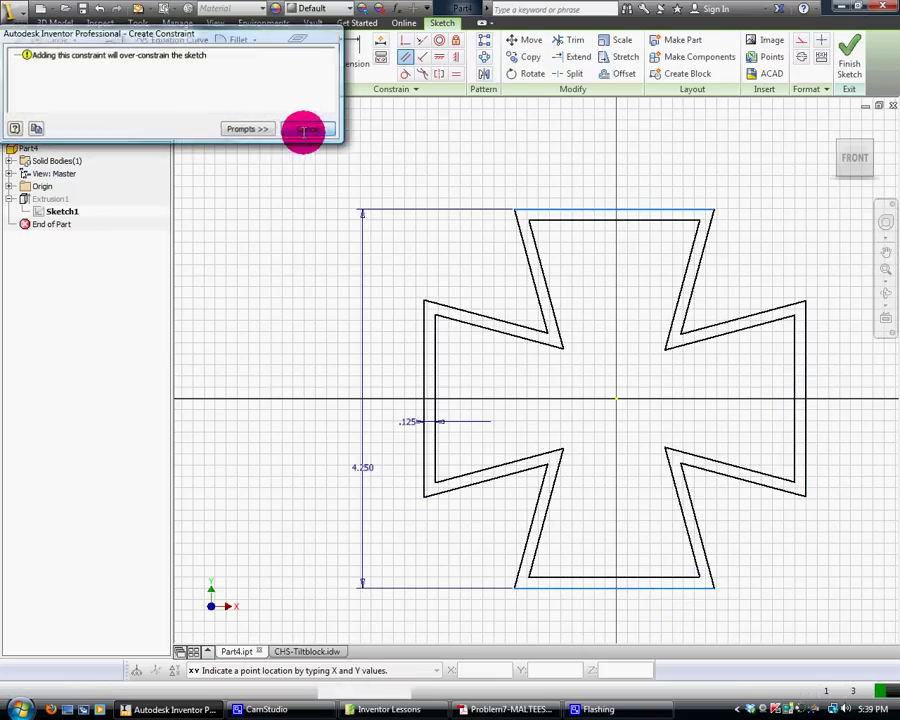
pyautogui.click(649, 578)
pyautogui.click(625, 218)
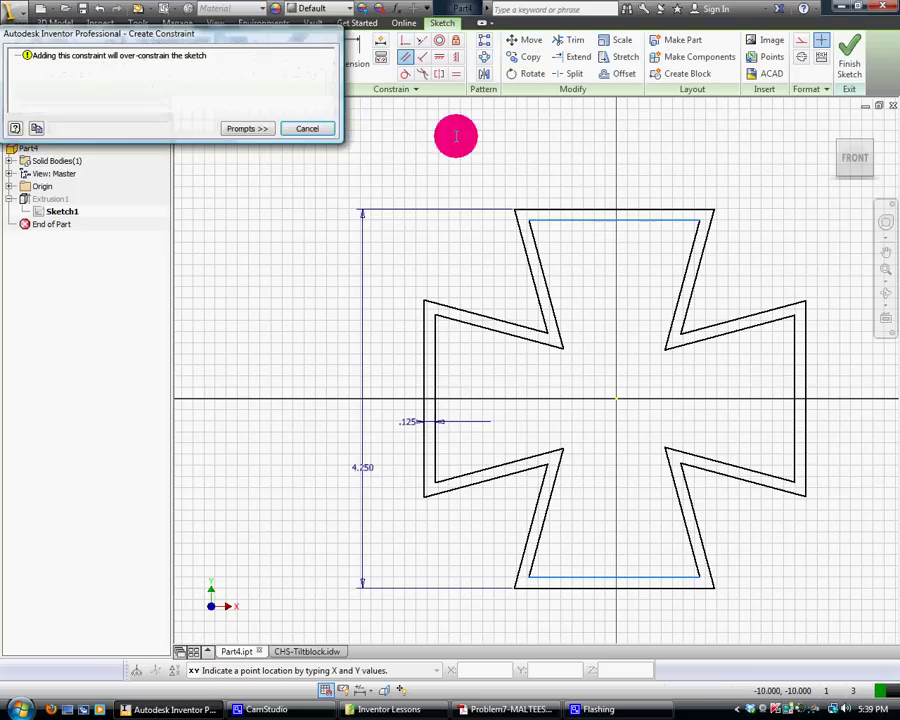
pyautogui.click(316, 127)
pyautogui.click(433, 382)
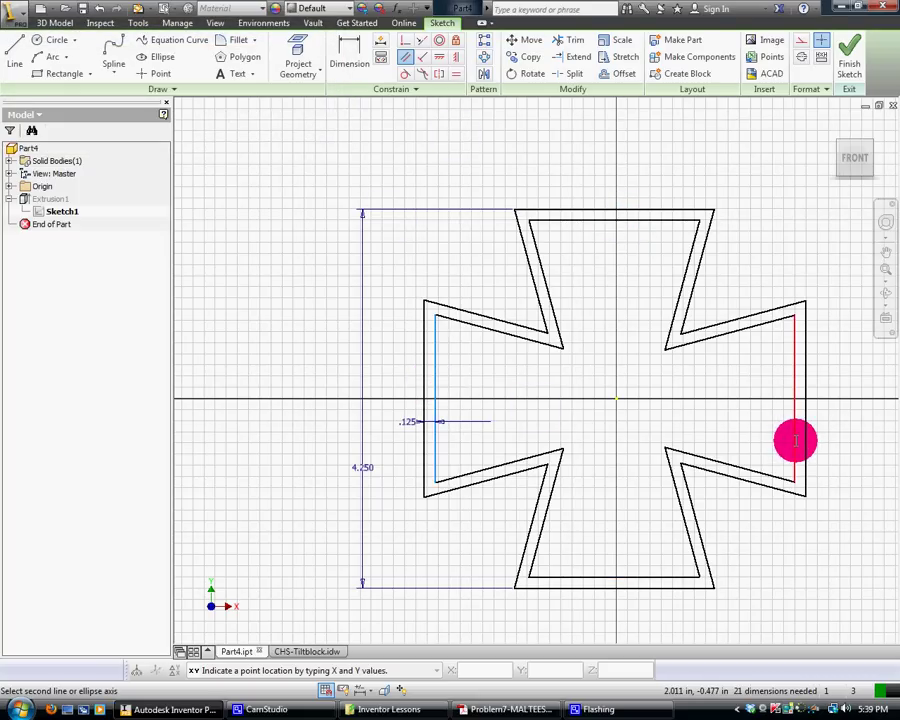
pyautogui.click(795, 440)
pyautogui.click(291, 127)
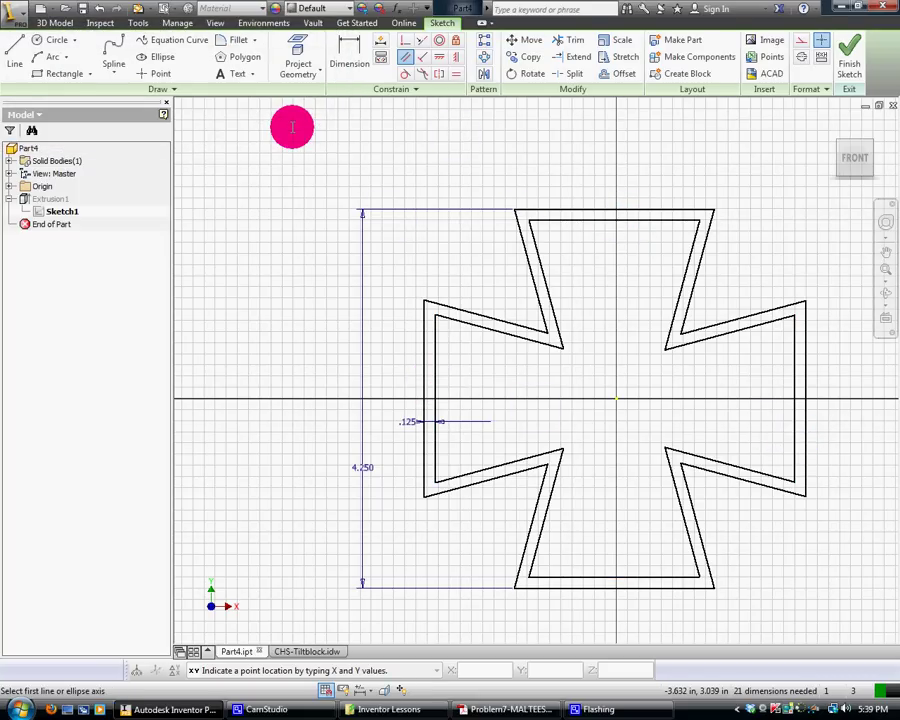
# - Dimension the cross width as 4, then undo it
pyautogui.click(349, 52)
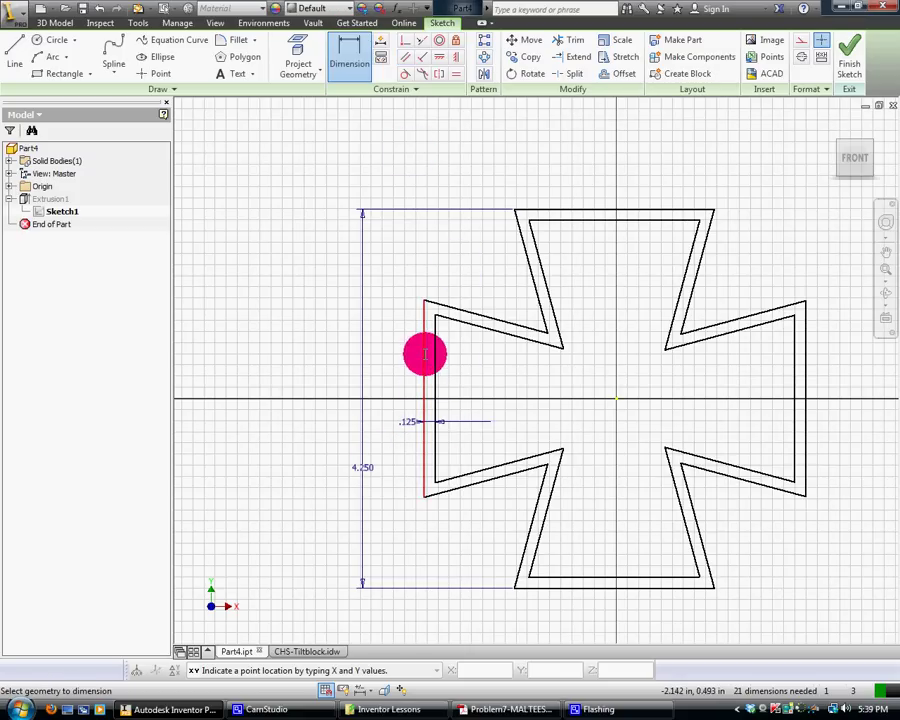
pyautogui.click(425, 354)
pyautogui.click(805, 440)
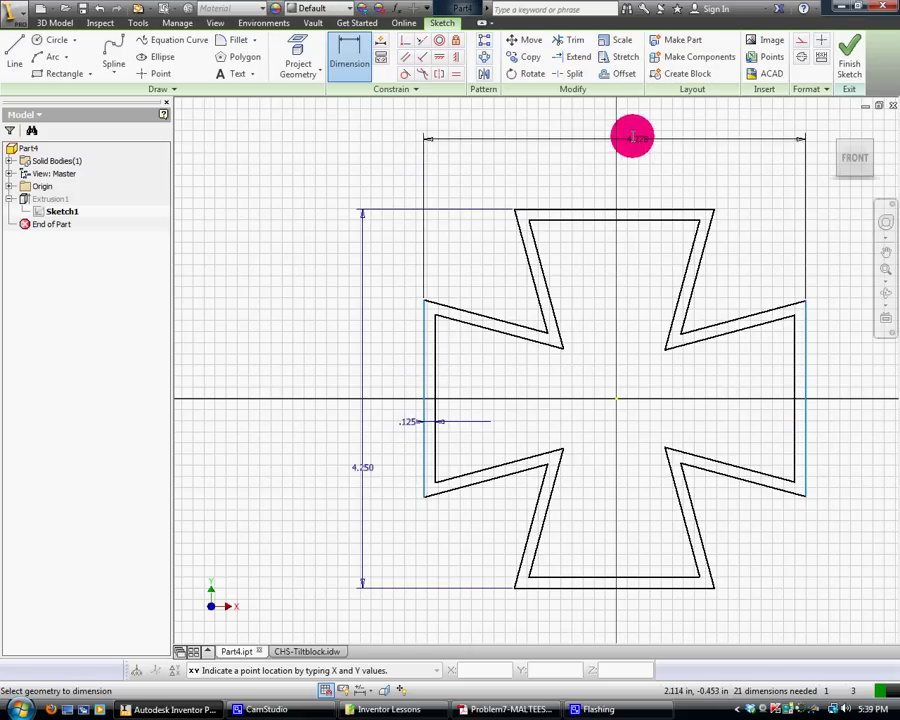
pyautogui.click(614, 148)
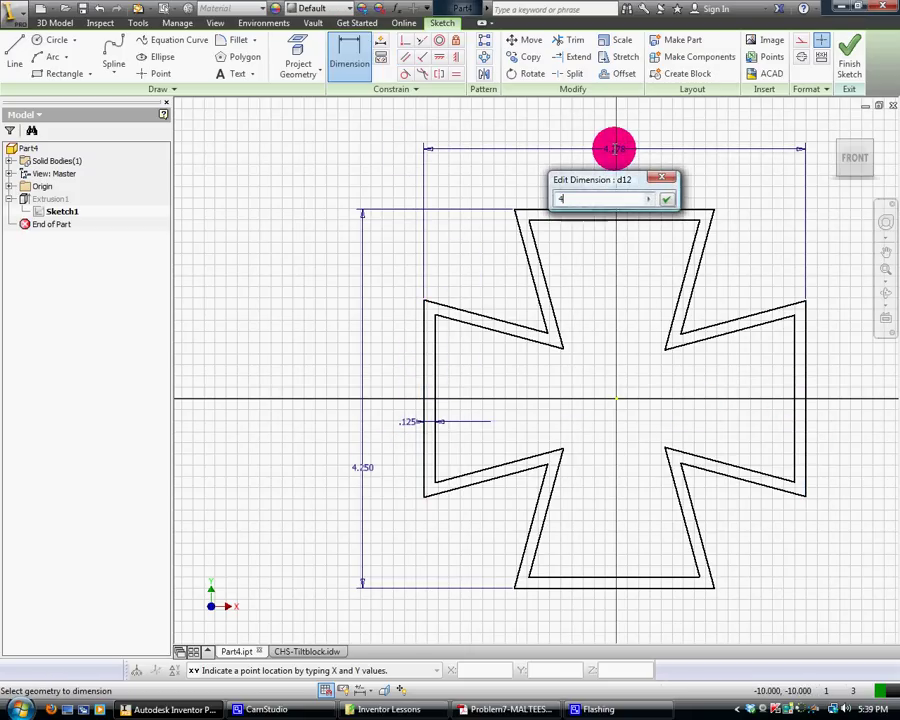
pyautogui.write('4')
pyautogui.press('Return')
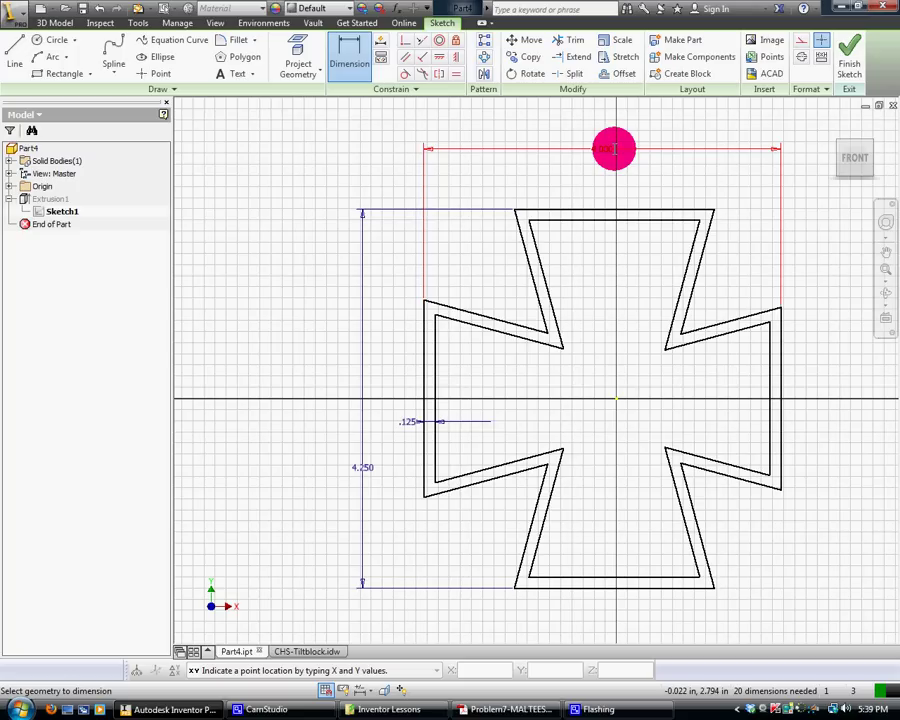
pyautogui.click(100, 8)
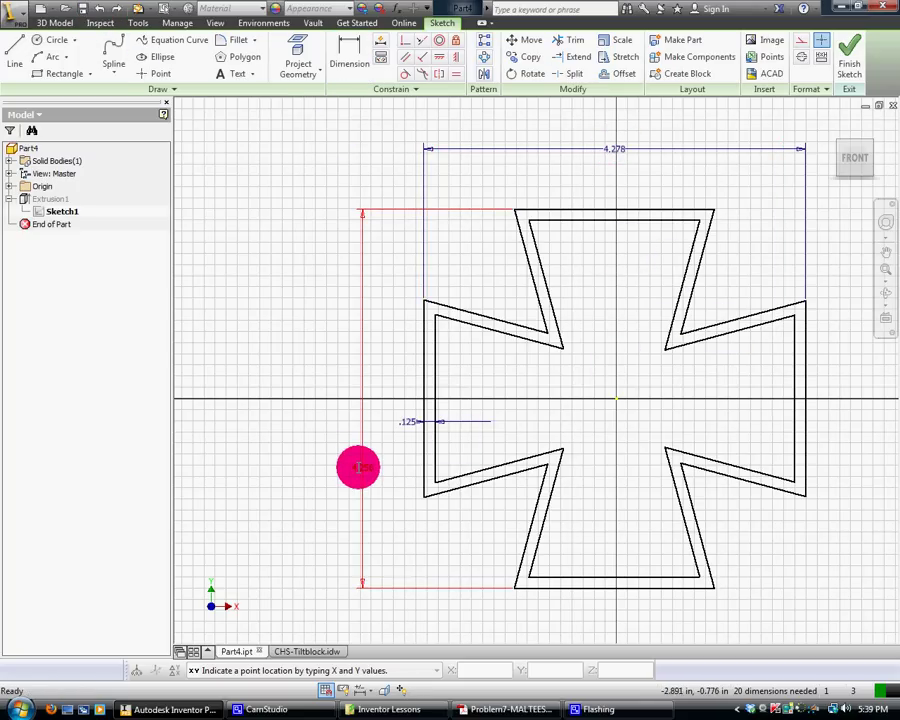
# - Delete the 4.250 height and overall width dimensions from the sketch
pyautogui.rightClick(361, 467)
pyautogui.click(352, 426)
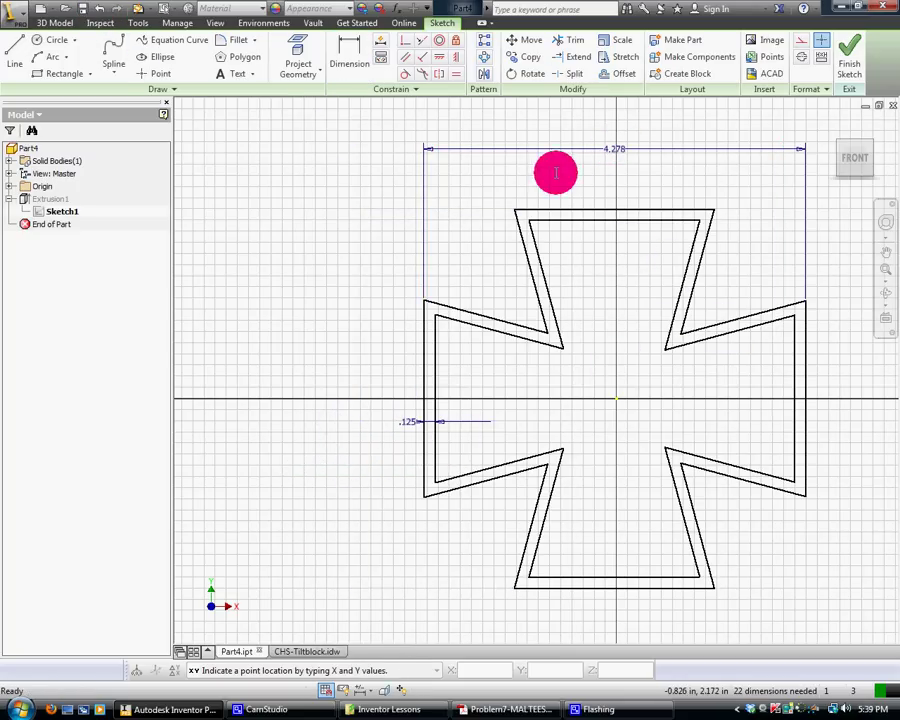
pyautogui.rightClick(603, 147)
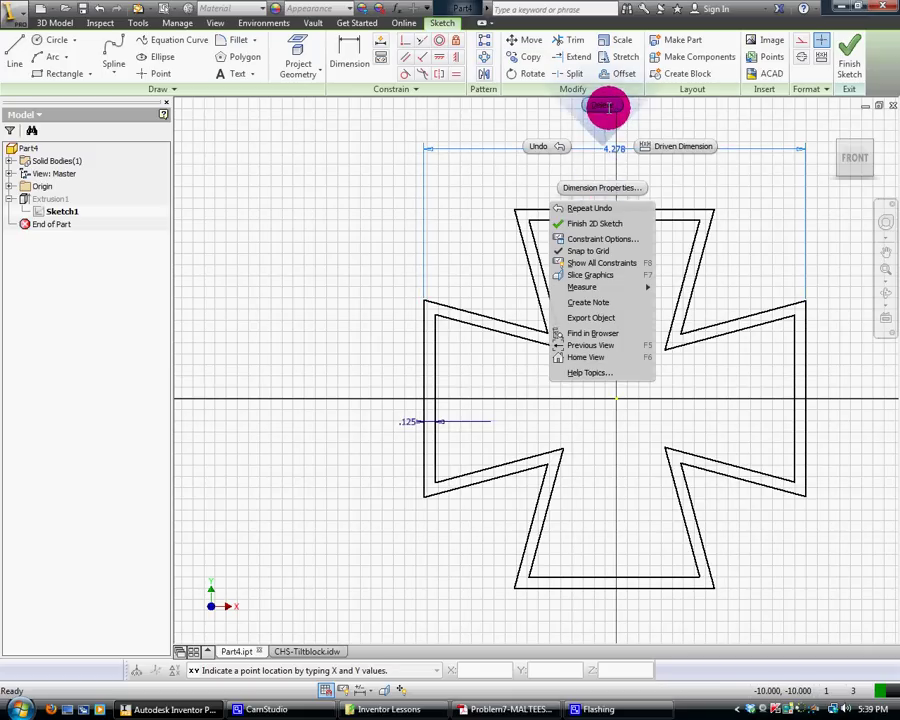
pyautogui.click(606, 106)
pyautogui.click(456, 73)
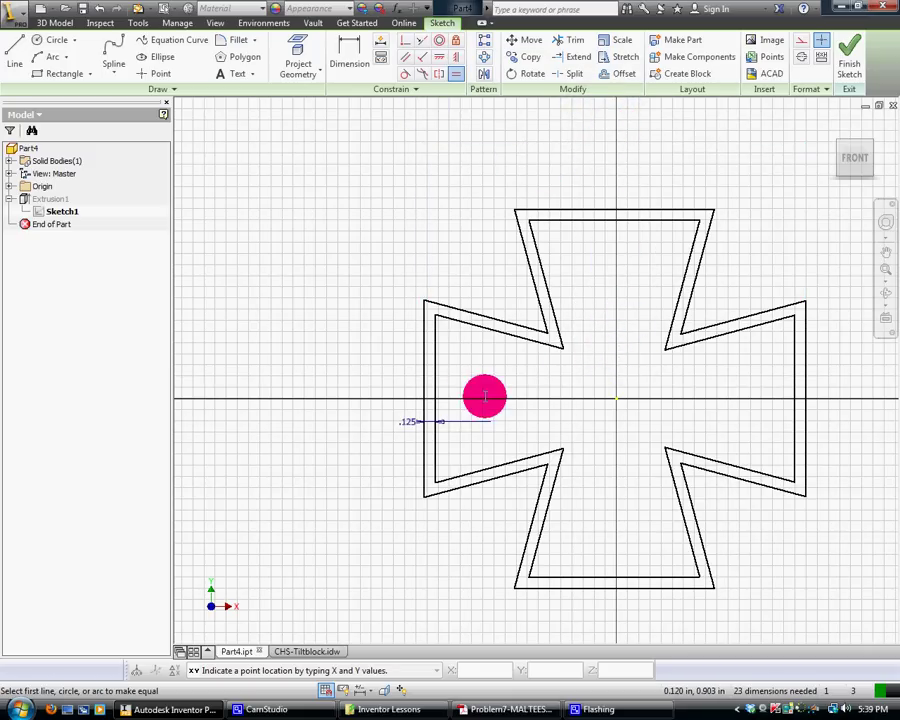
# - Make the cross's left and right end lines equal, and the top and bottom
pyautogui.click(424, 398)
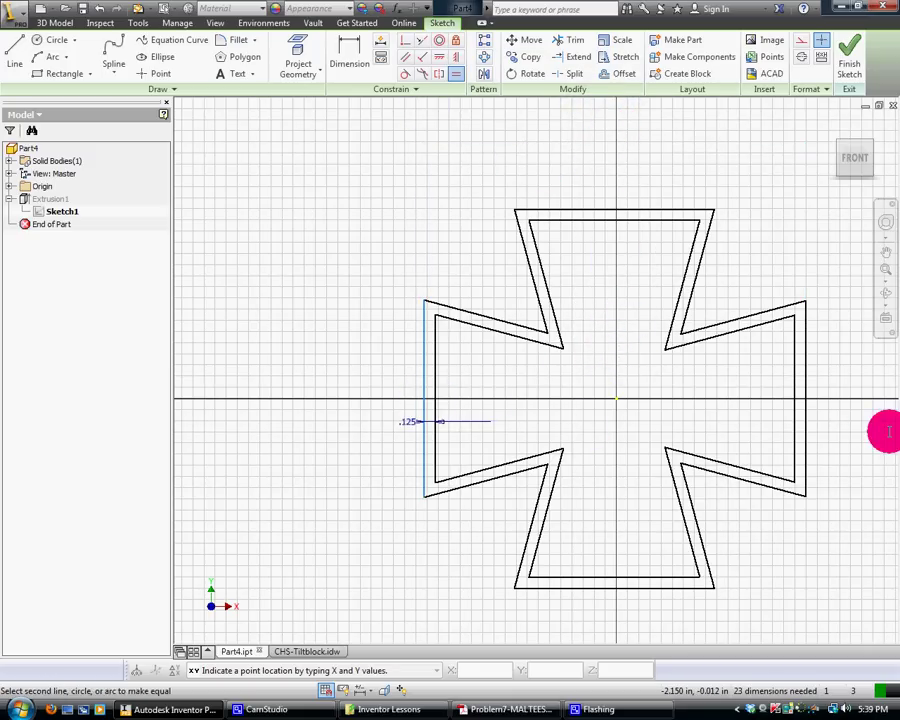
pyautogui.click(806, 430)
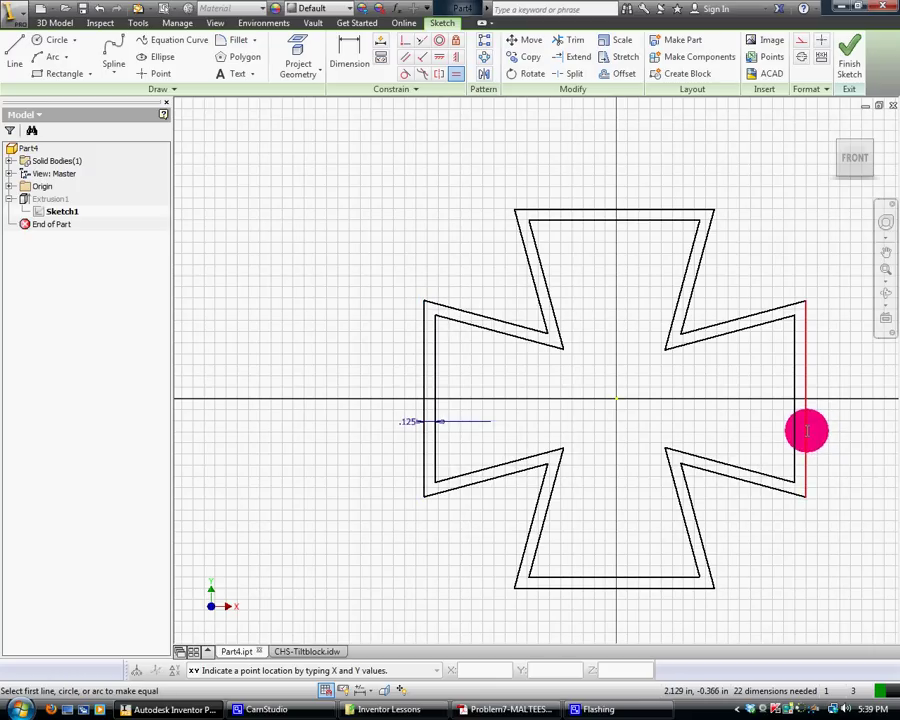
pyautogui.click(627, 209)
pyautogui.click(683, 588)
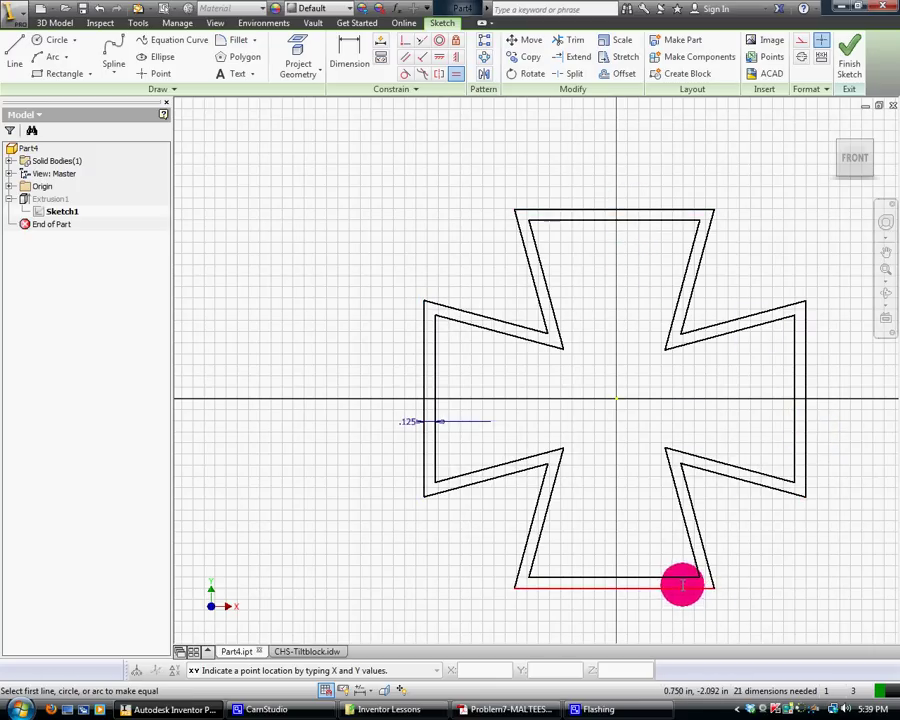
# - Dimension the cross's overall width and height at 4.000 each
pyautogui.click(349, 55)
pyautogui.click(423, 401)
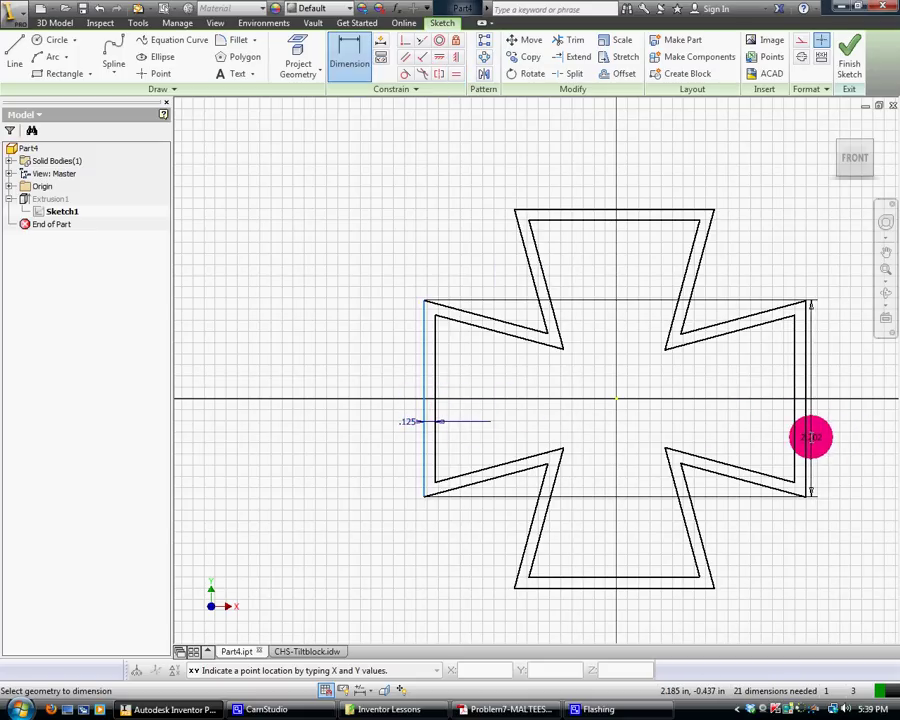
pyautogui.click(805, 432)
pyautogui.click(650, 160)
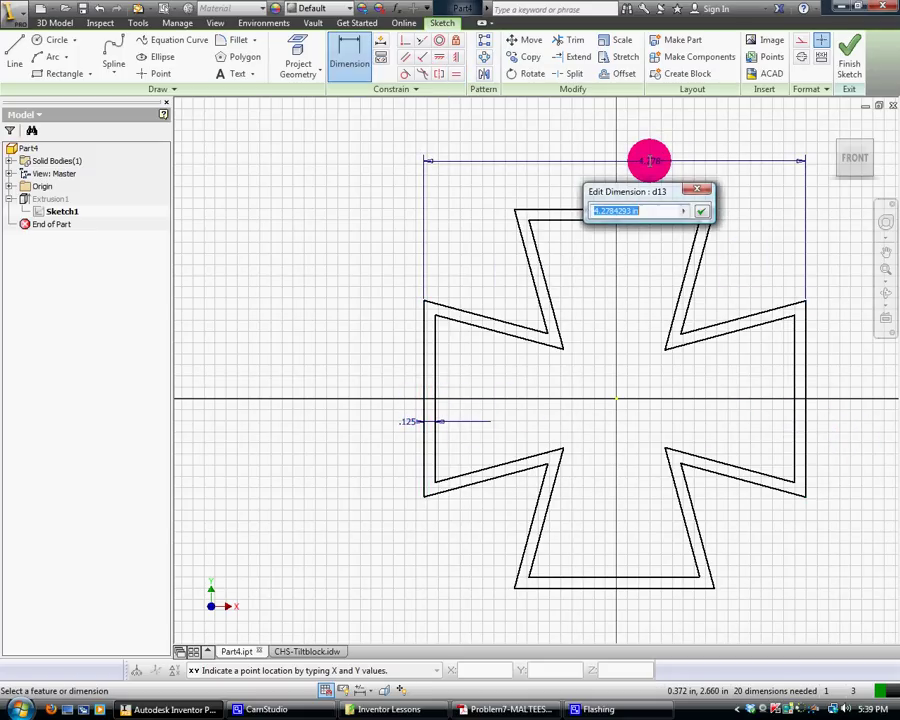
pyautogui.press('Return')
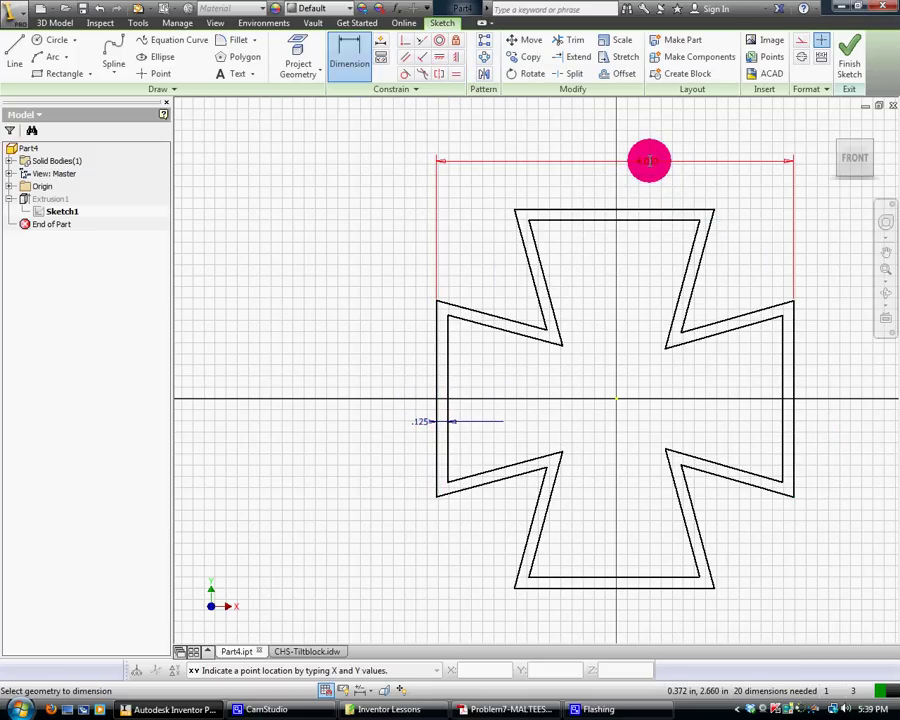
pyautogui.click(637, 208)
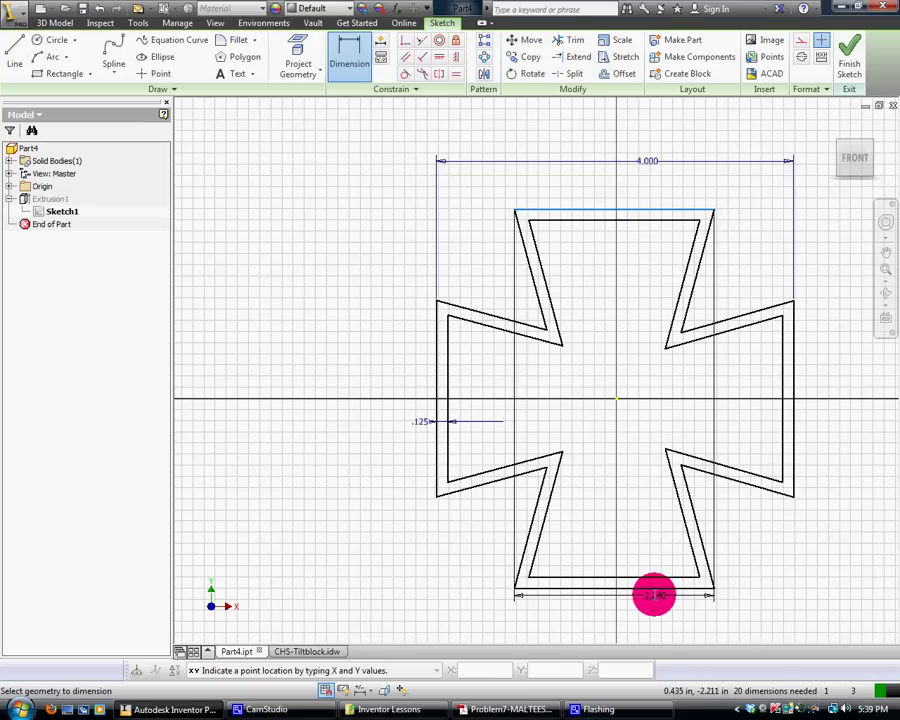
pyautogui.click(648, 586)
pyautogui.click(387, 461)
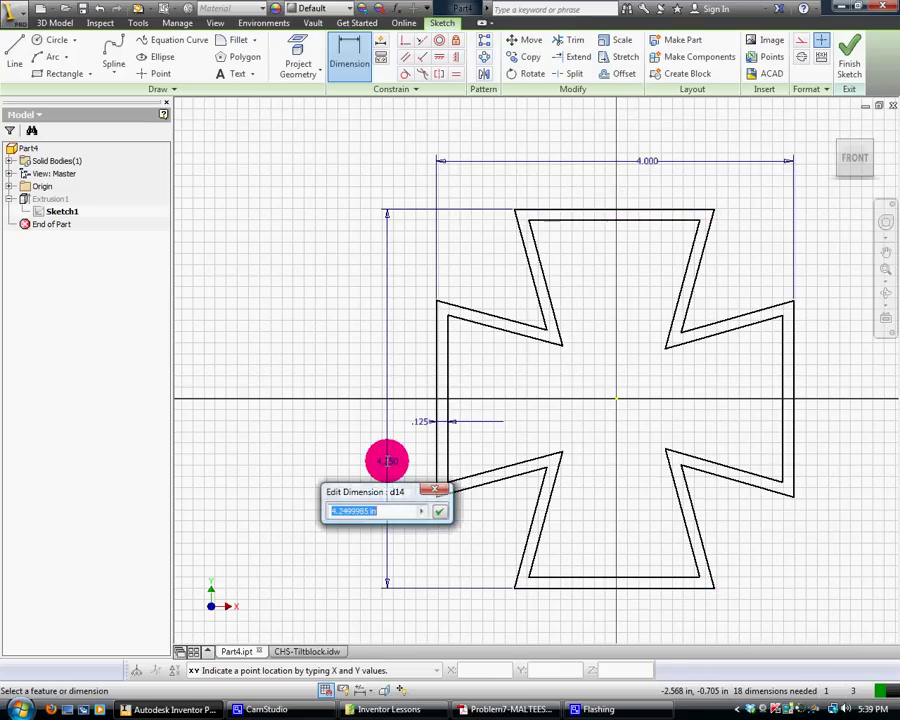
pyautogui.write('4')
pyautogui.press('Return')
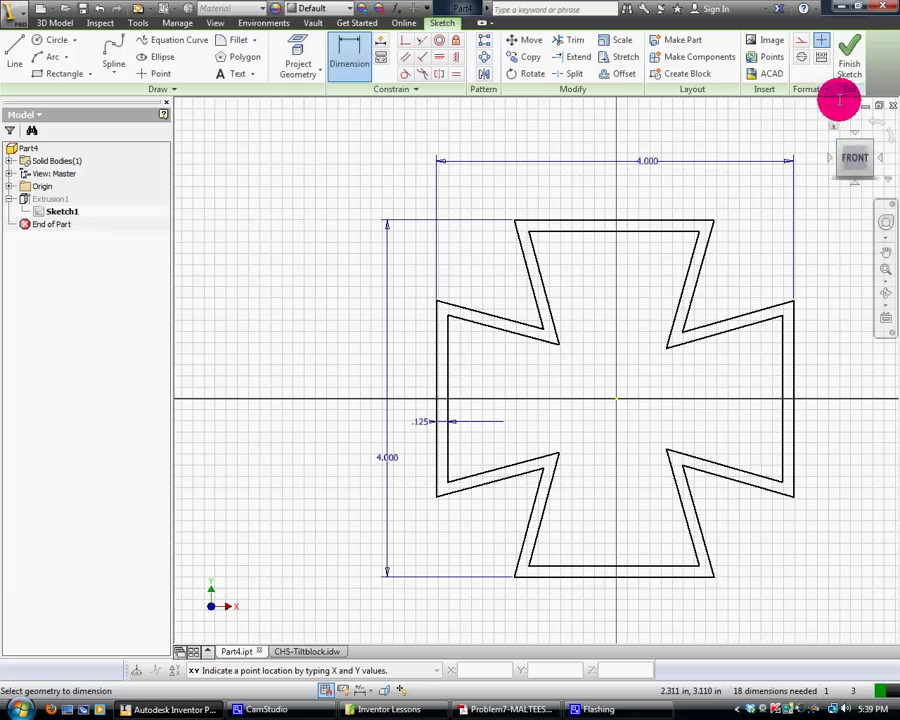
# - Finish Sketch1 and return to the CHS-Tiltblock drawing
pyautogui.click(848, 62)
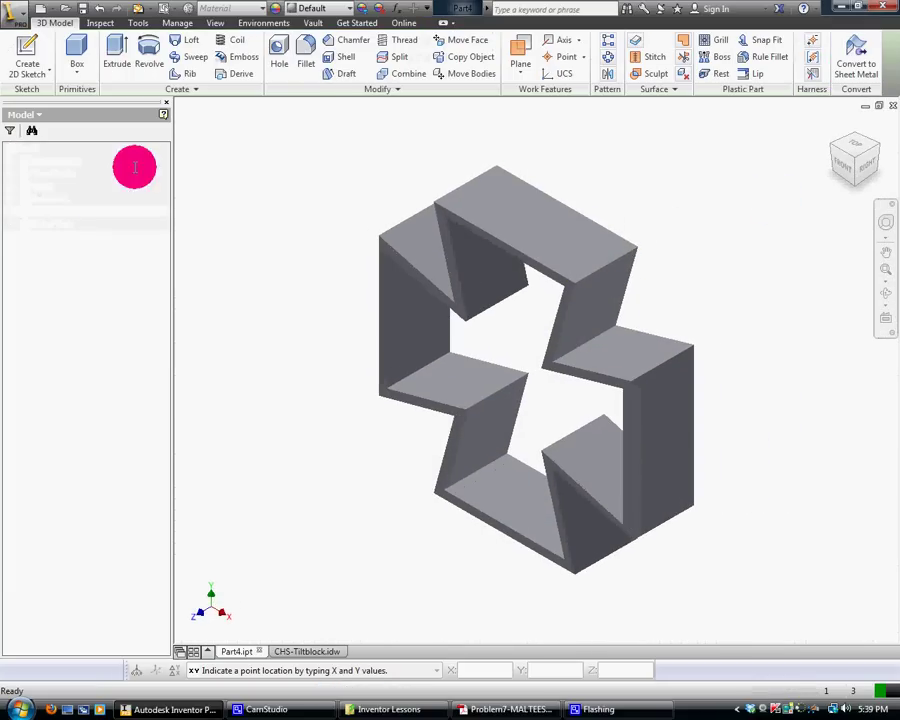
pyautogui.click(18, 14)
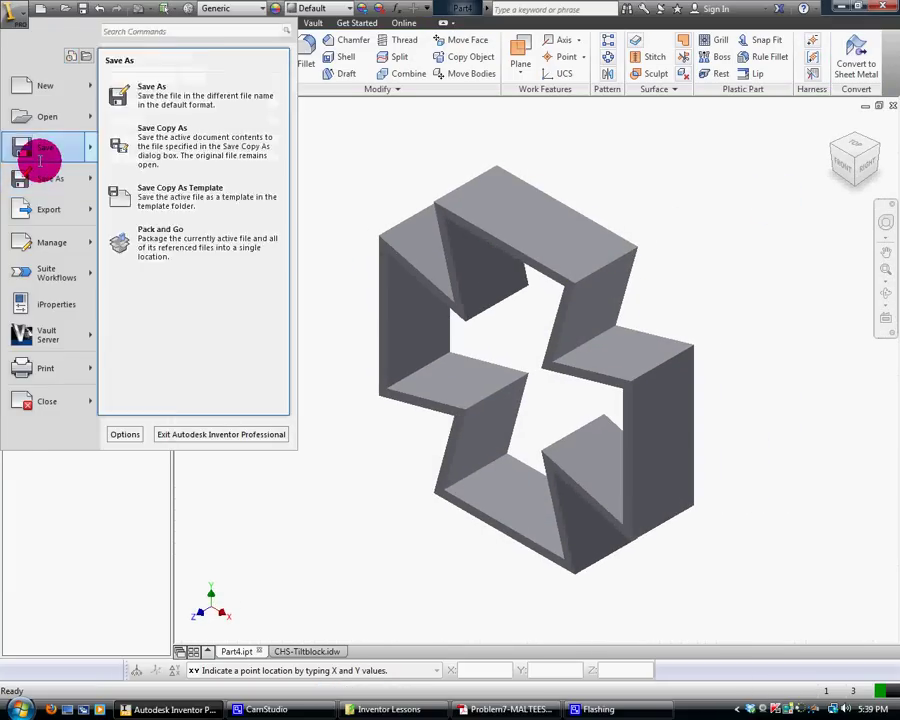
pyautogui.click(301, 195)
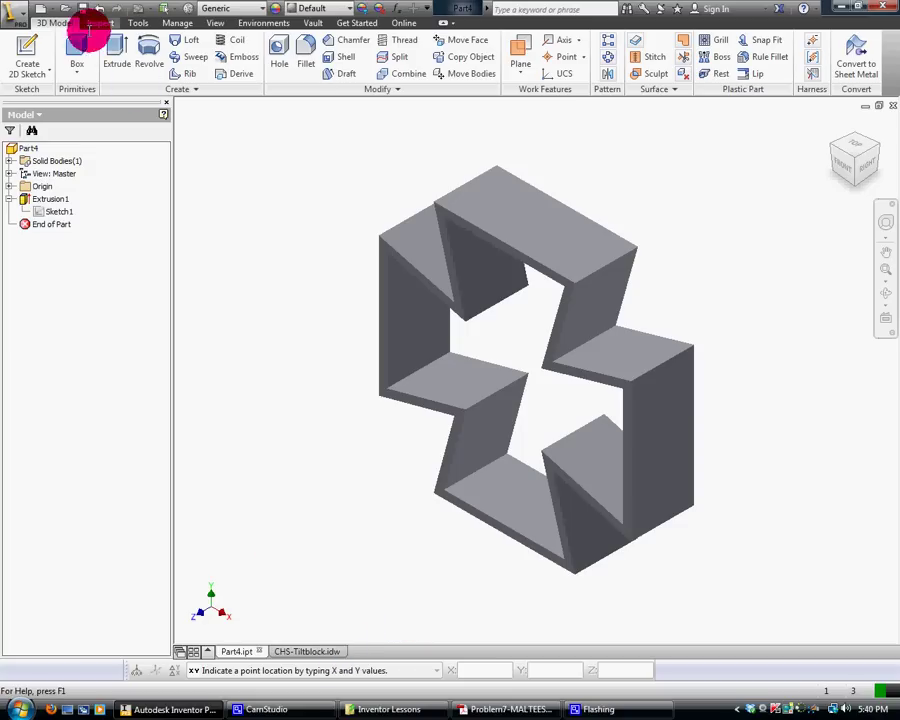
pyautogui.click(308, 652)
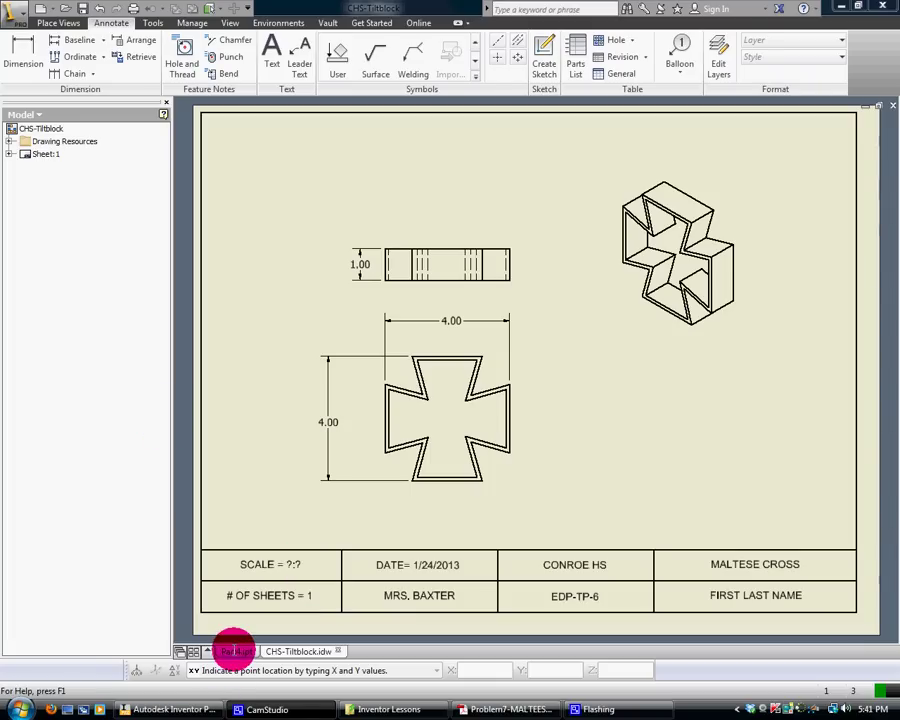
# - Review Part4's iProperties Summary and Project tabs, then close them
pyautogui.click(234, 650)
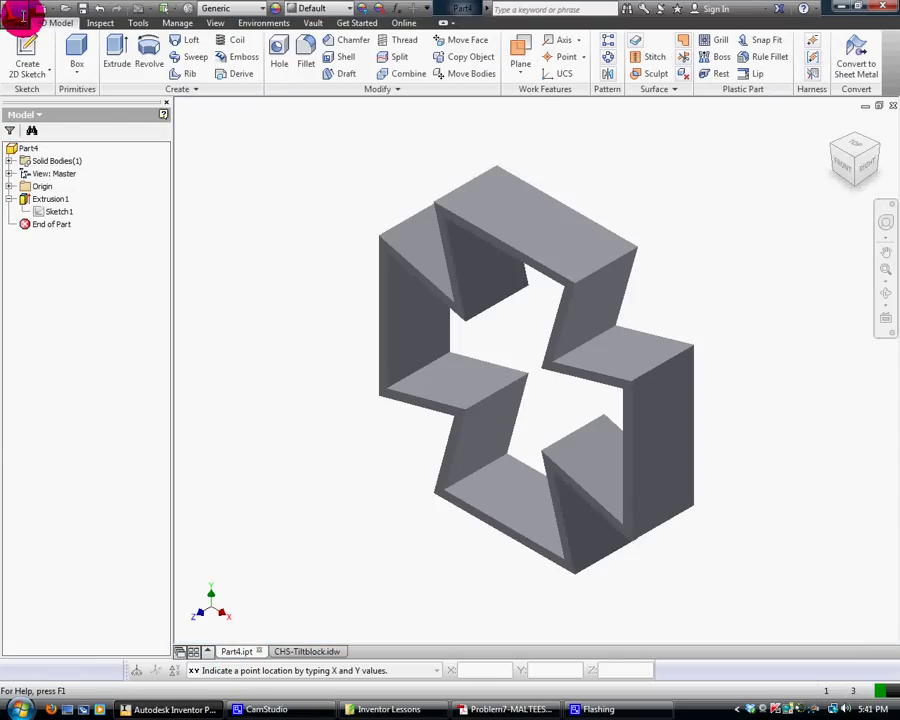
pyautogui.click(22, 15)
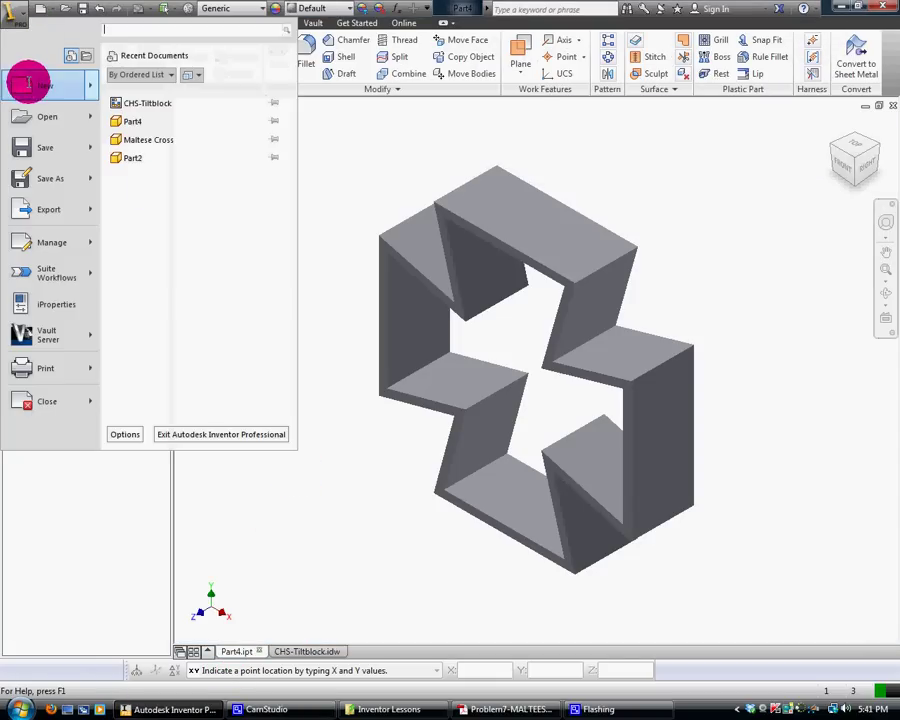
pyautogui.click(50, 307)
pyautogui.click(351, 155)
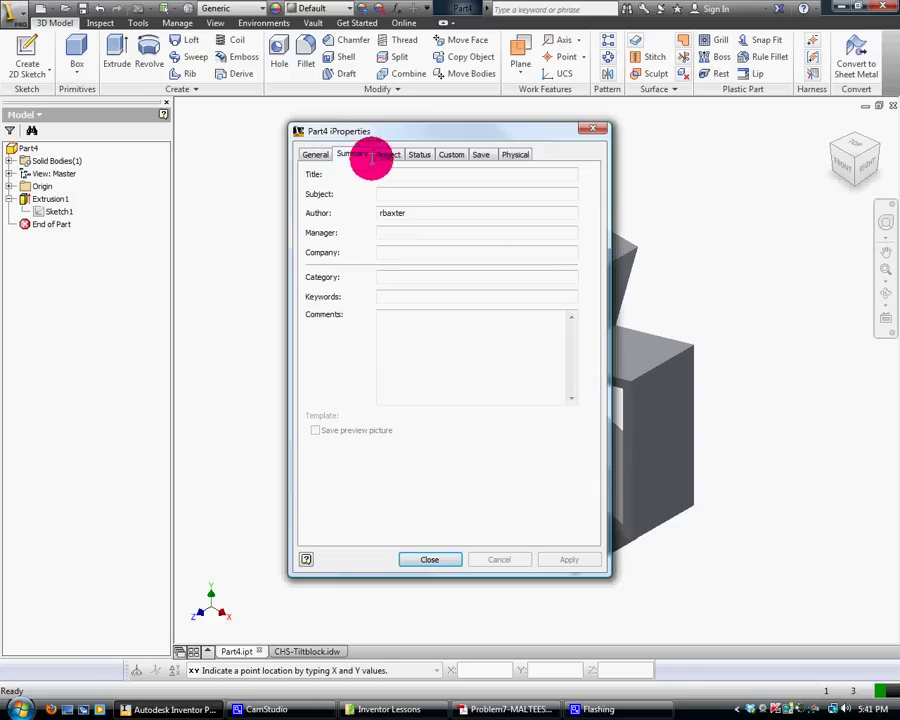
pyautogui.click(389, 156)
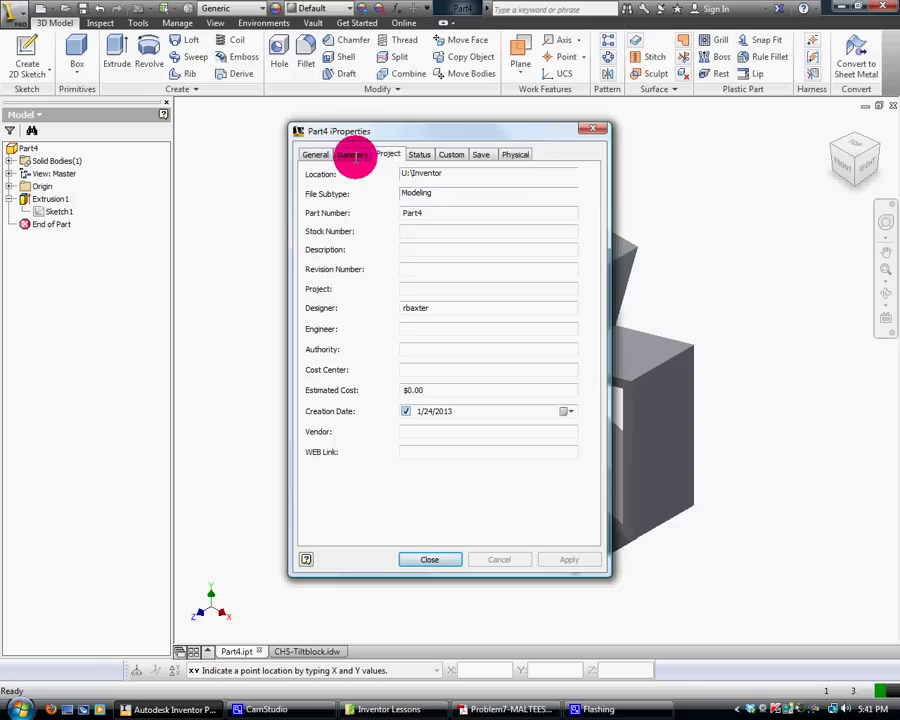
pyautogui.click(354, 156)
pyautogui.click(399, 173)
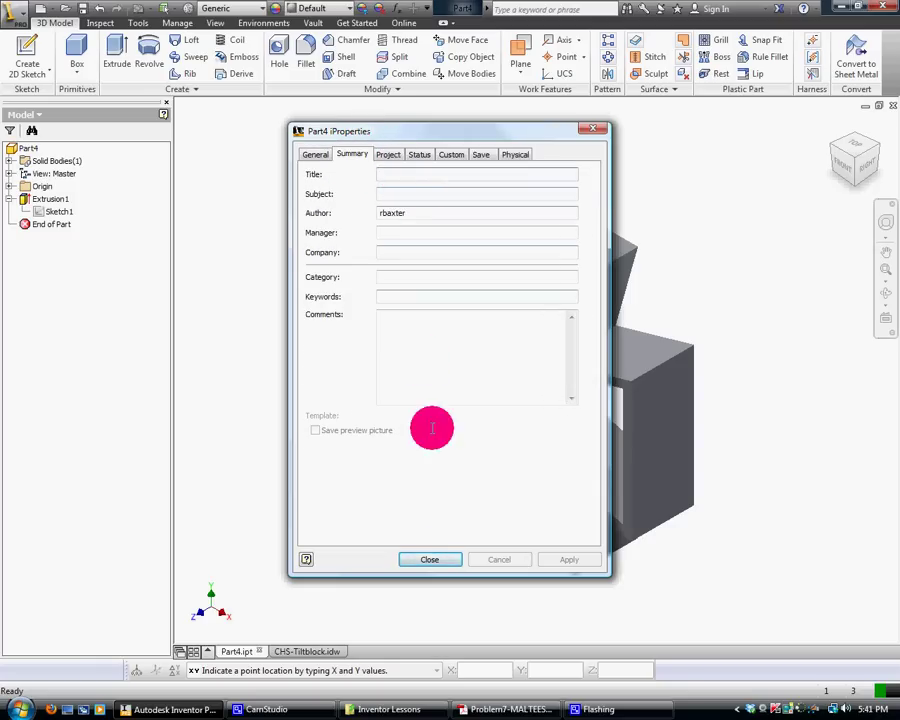
pyautogui.click(594, 126)
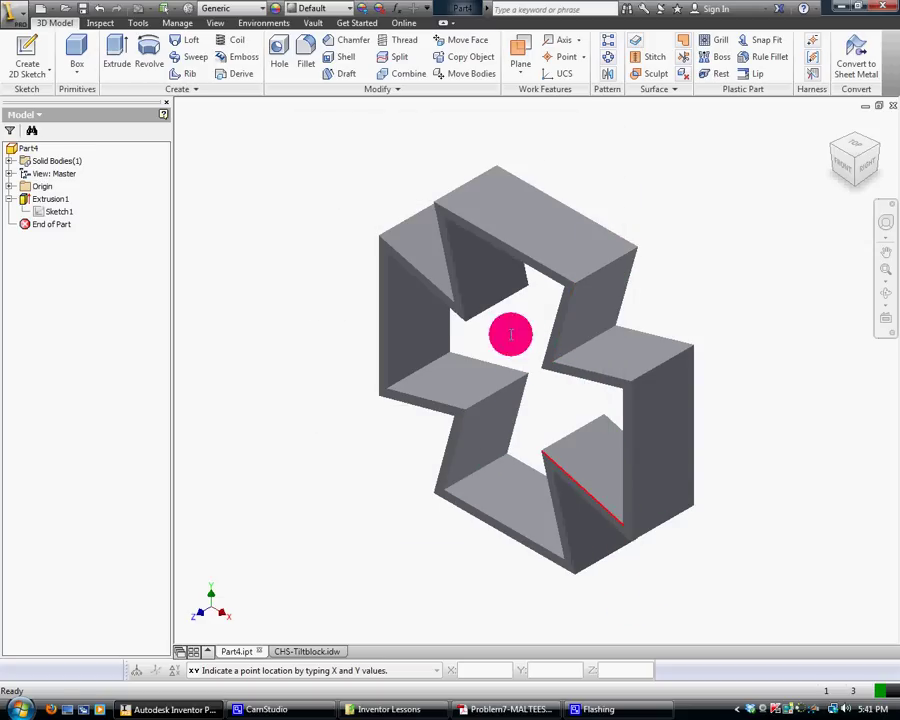
# - Attempt to save Part4 as Maltese Cross, then cancel after the name-conflict error
pyautogui.click(18, 15)
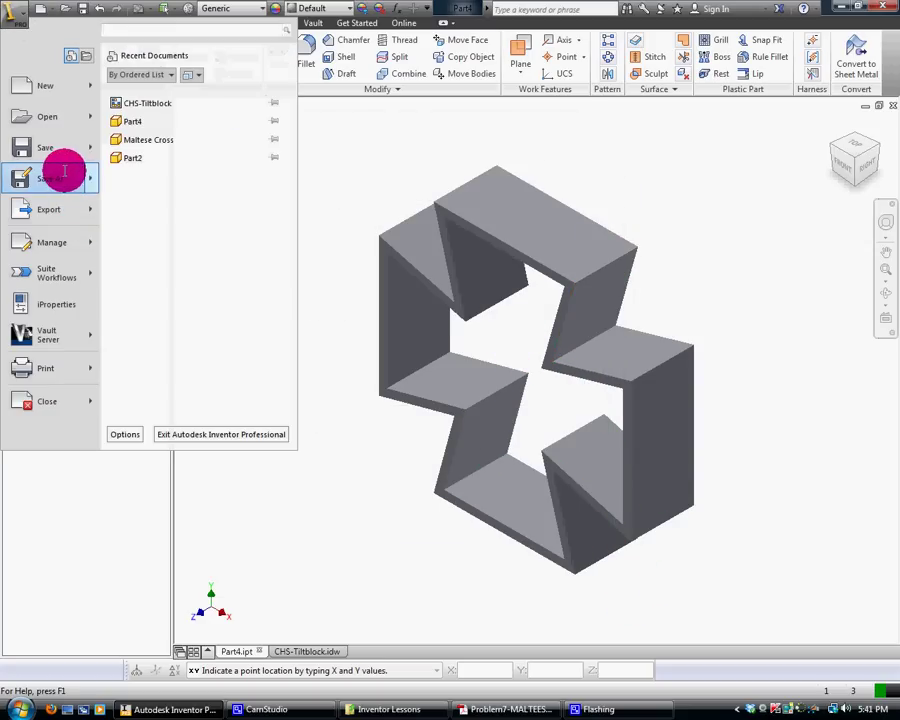
pyautogui.click(60, 176)
pyautogui.click(402, 375)
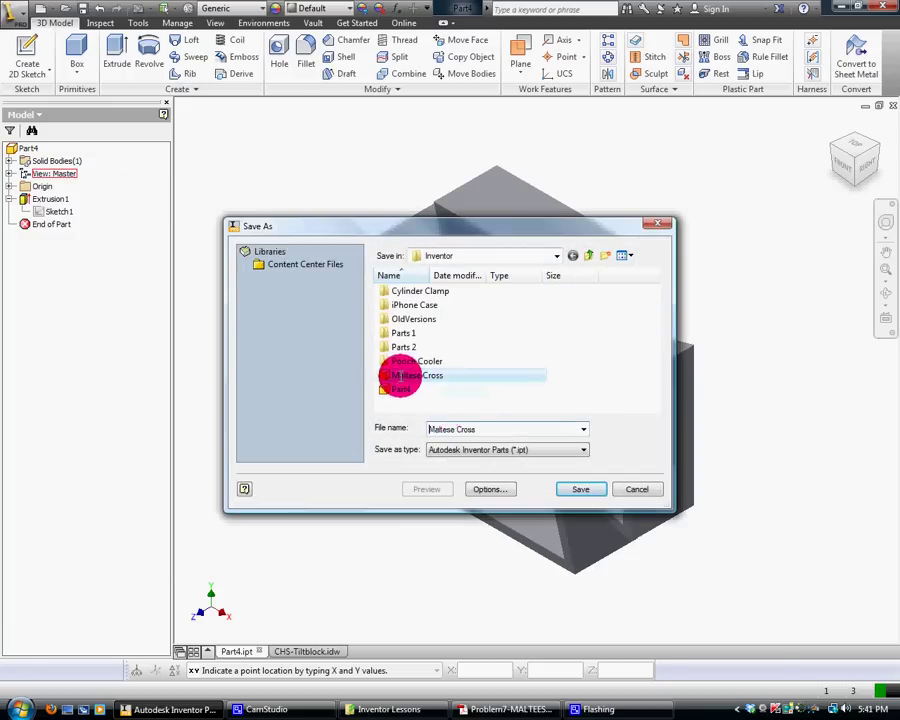
pyautogui.click(583, 490)
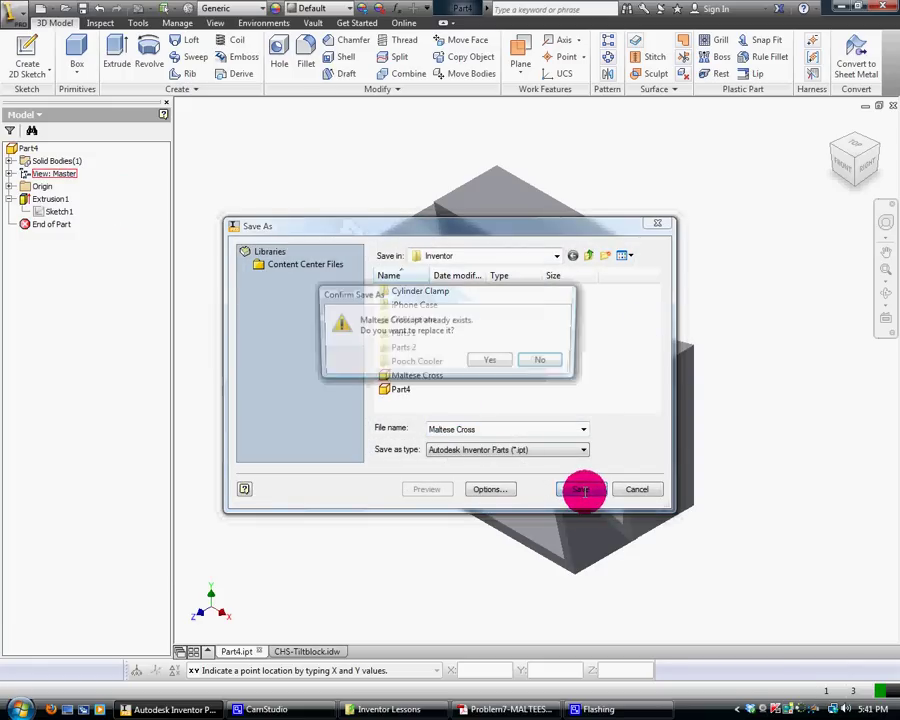
pyautogui.click(490, 359)
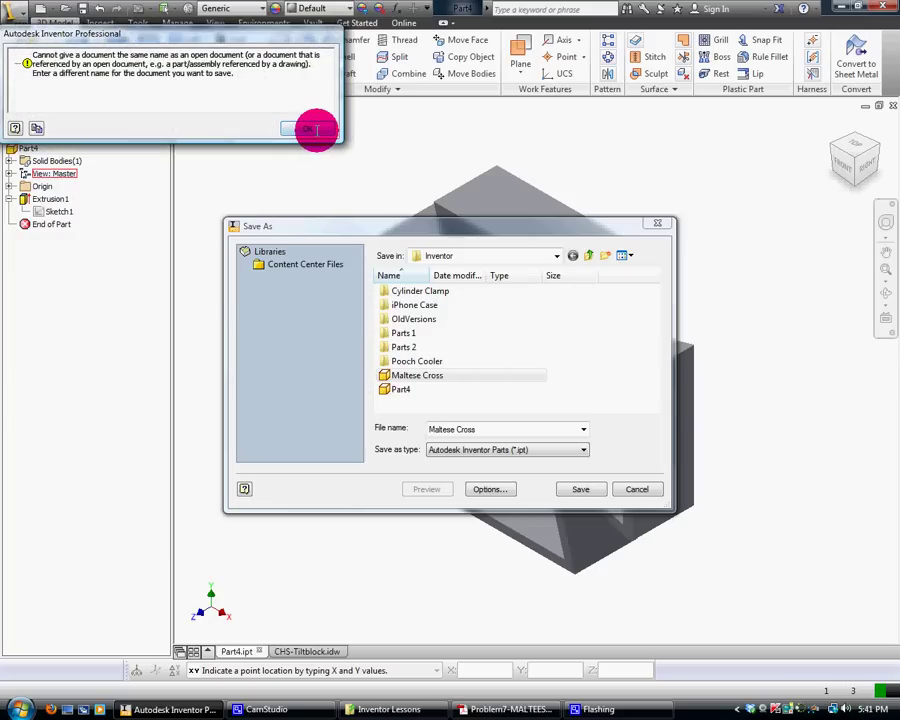
pyautogui.click(311, 130)
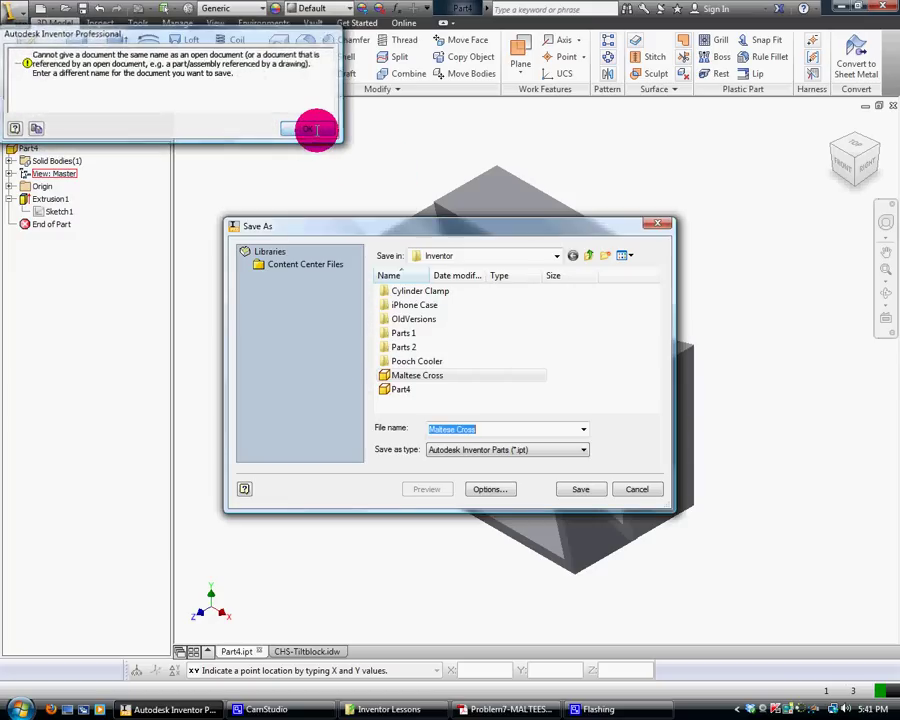
pyautogui.click(643, 489)
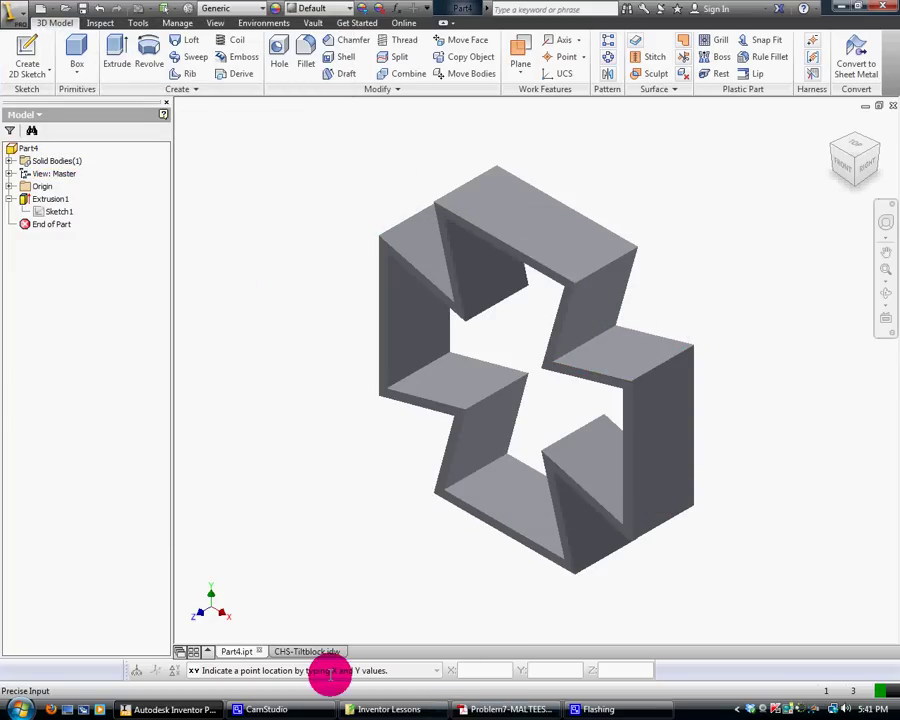
# - Edit the CHS title block definition and set its scale text to 1:2
pyautogui.click(322, 651)
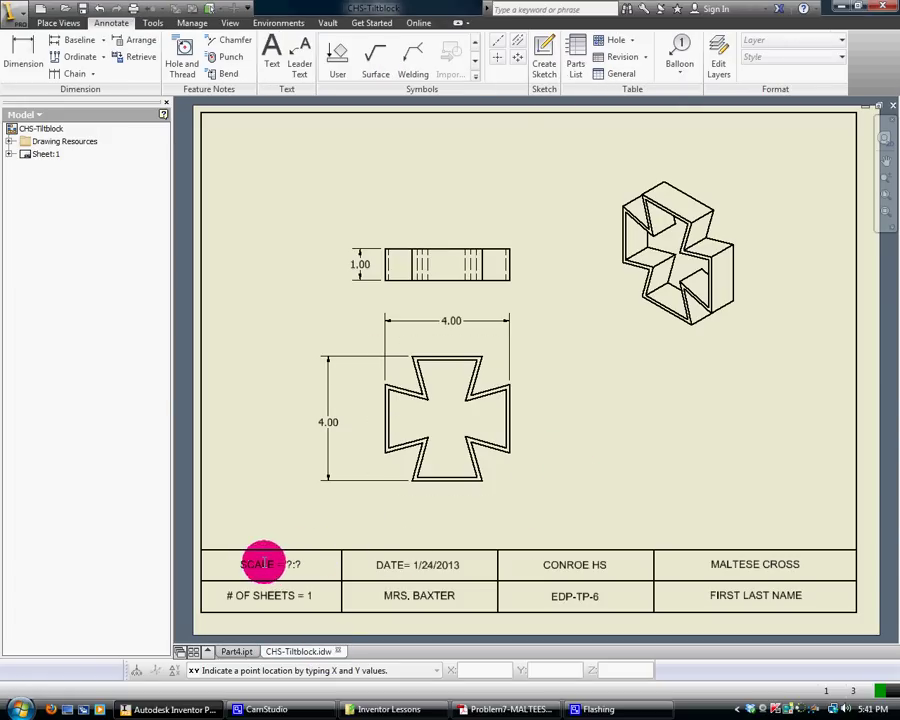
pyautogui.click(10, 154)
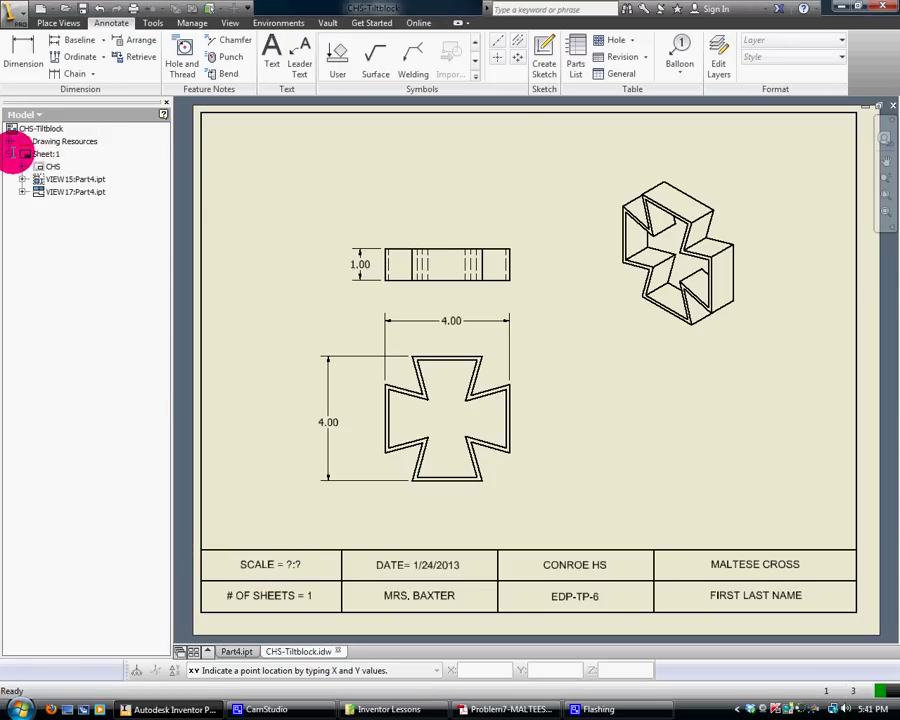
pyautogui.click(40, 166)
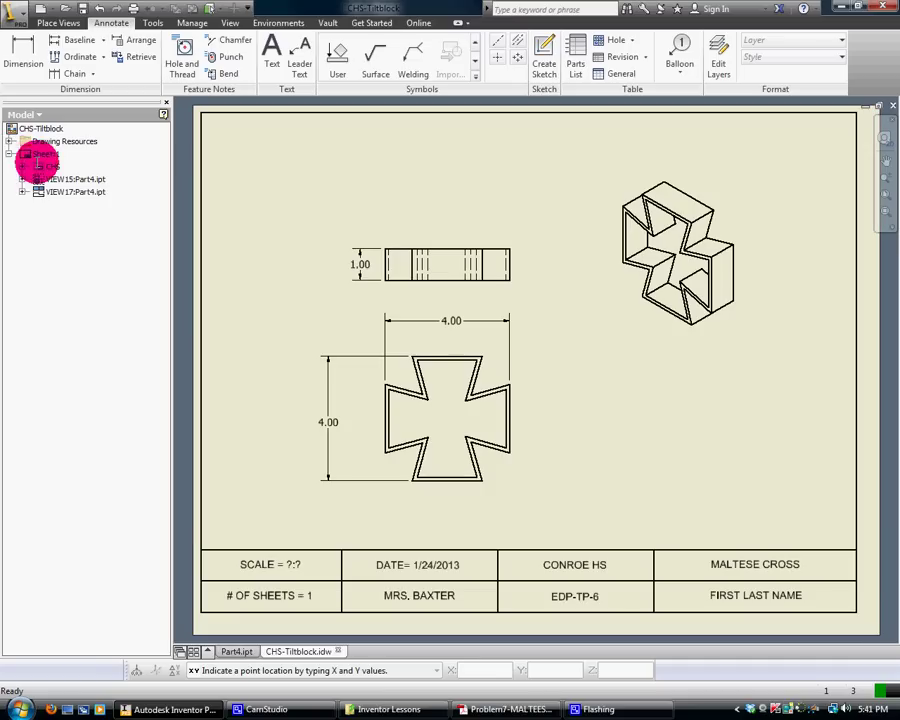
pyautogui.rightClick(46, 164)
pyautogui.click(86, 201)
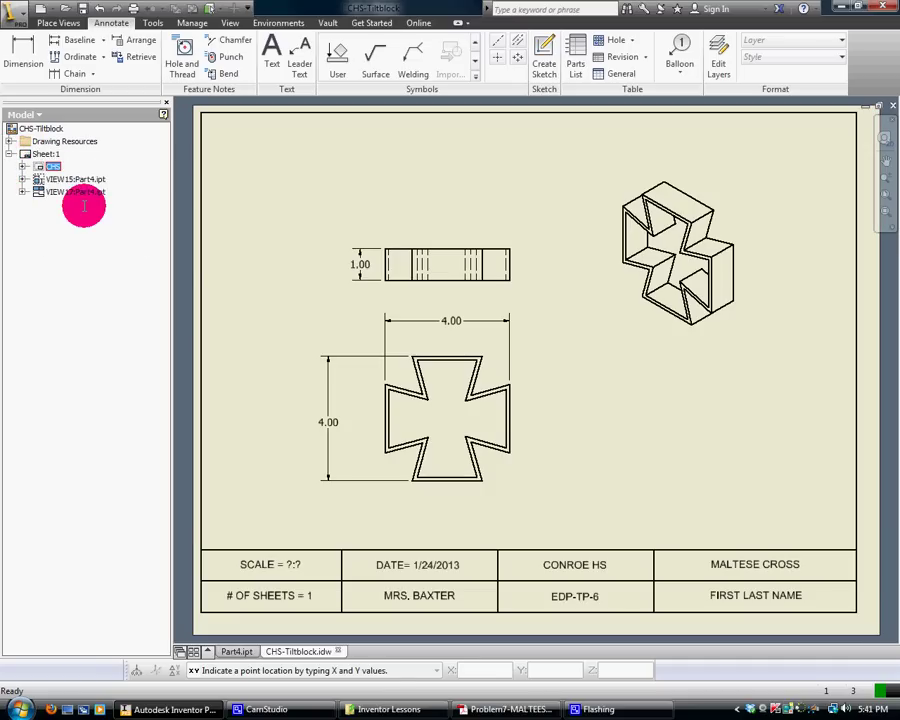
pyautogui.doubleClick(291, 564)
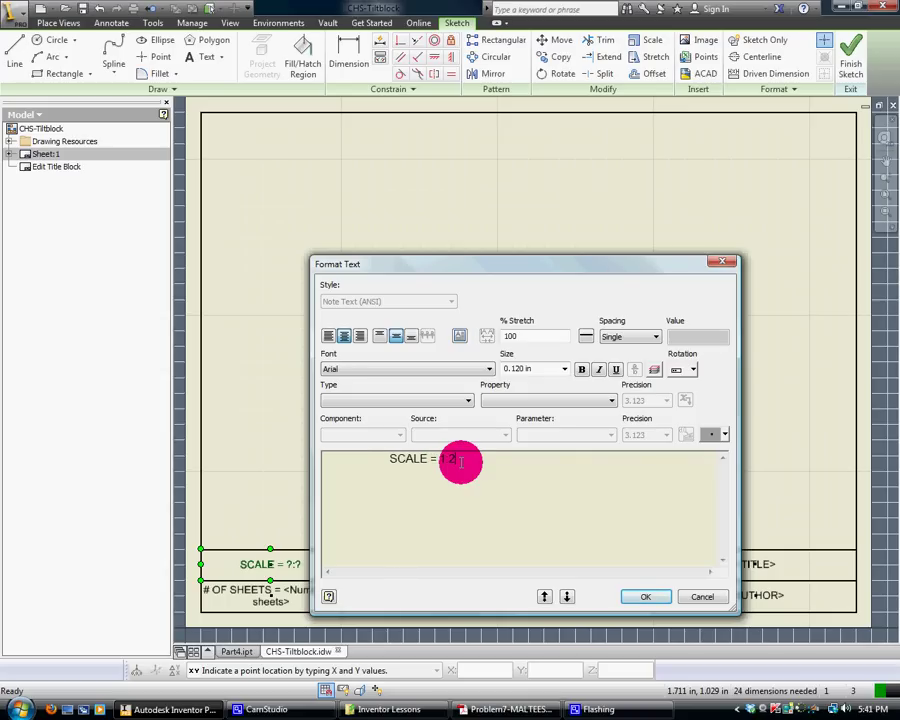
pyautogui.write('1:2')
pyautogui.click(645, 596)
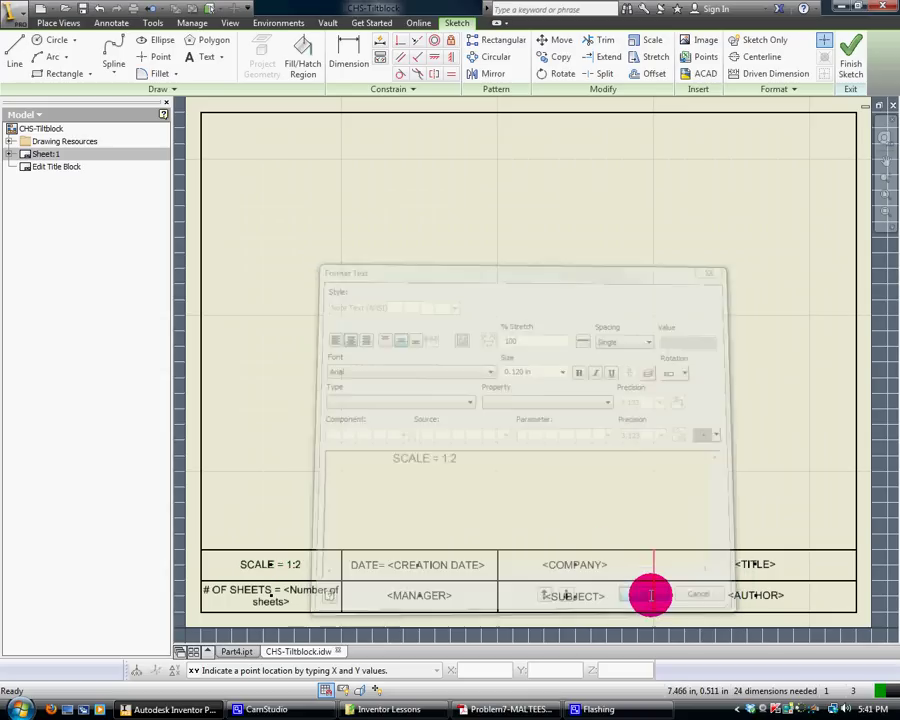
# - Leave the AUTHOR field unchanged, finish the title block and keep the edits
pyautogui.click(740, 594)
pyautogui.doubleClick(740, 594)
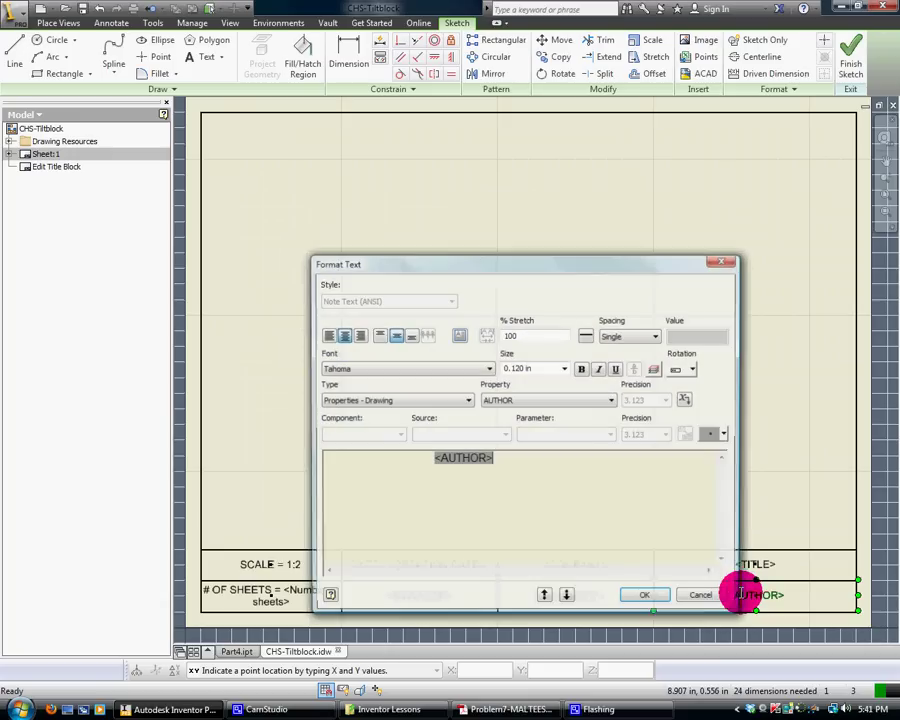
pyautogui.click(491, 465)
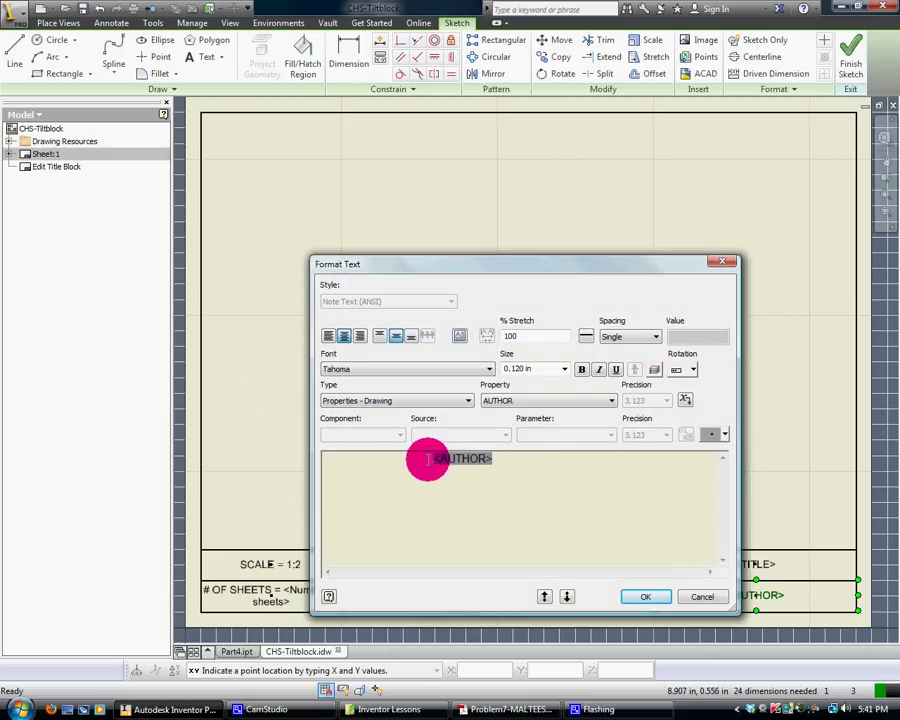
pyautogui.click(645, 596)
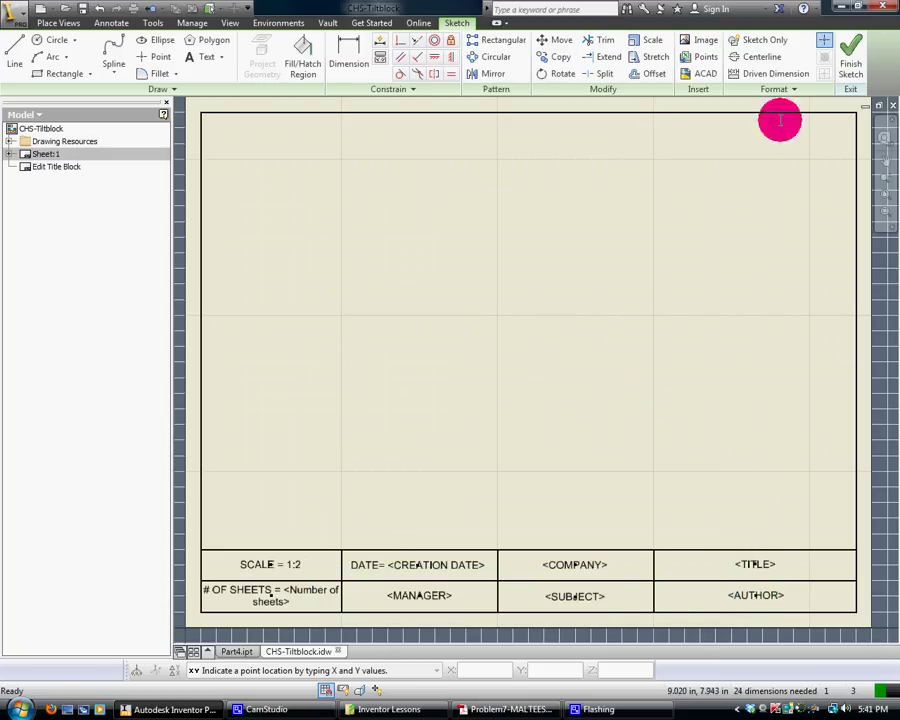
pyautogui.click(851, 57)
pyautogui.click(362, 372)
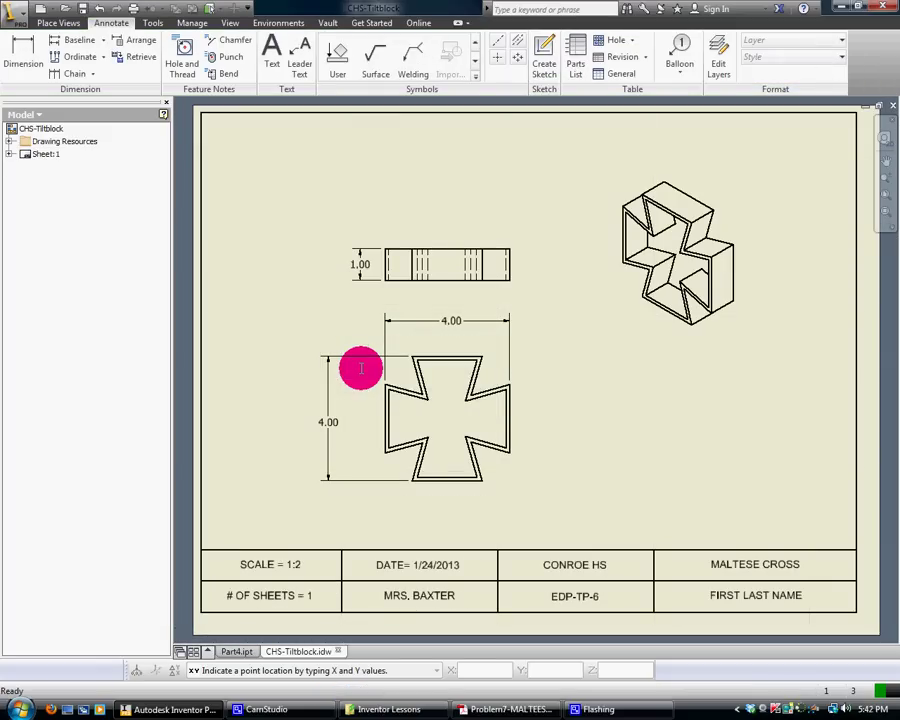
# - Save the drawing as Titleblock-Maltese
pyautogui.click(22, 12)
pyautogui.click(56, 178)
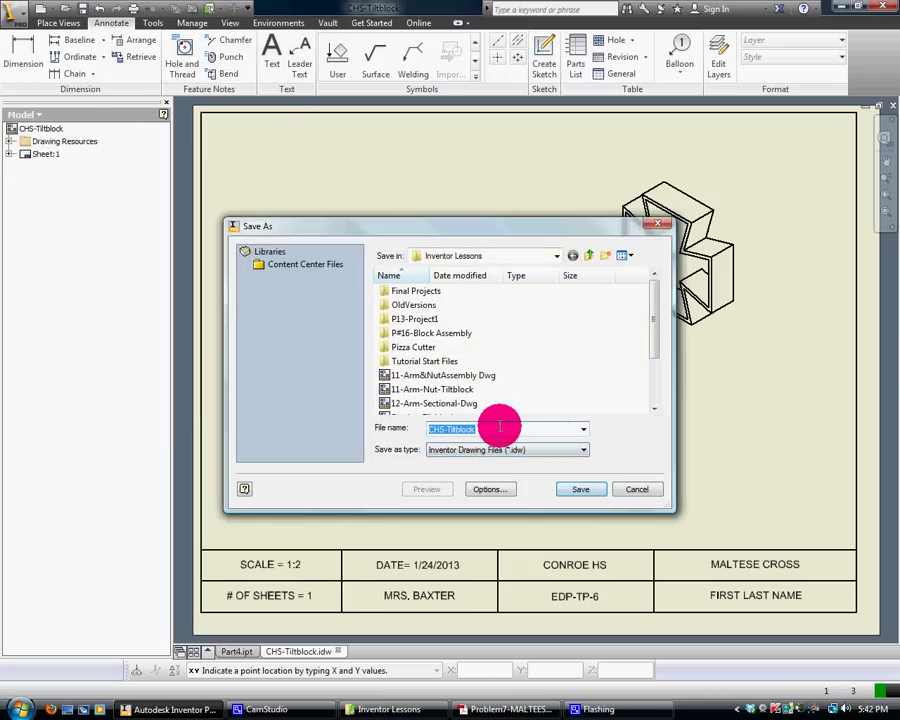
pyautogui.moveTo(498, 431); pyautogui.dragTo(415, 416)
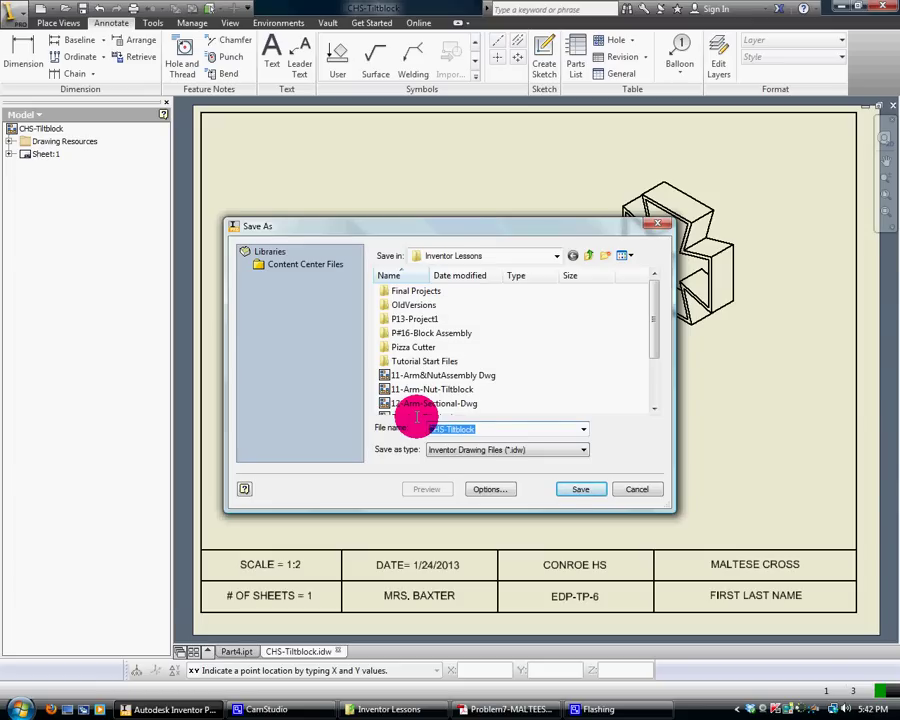
pyautogui.write('title')
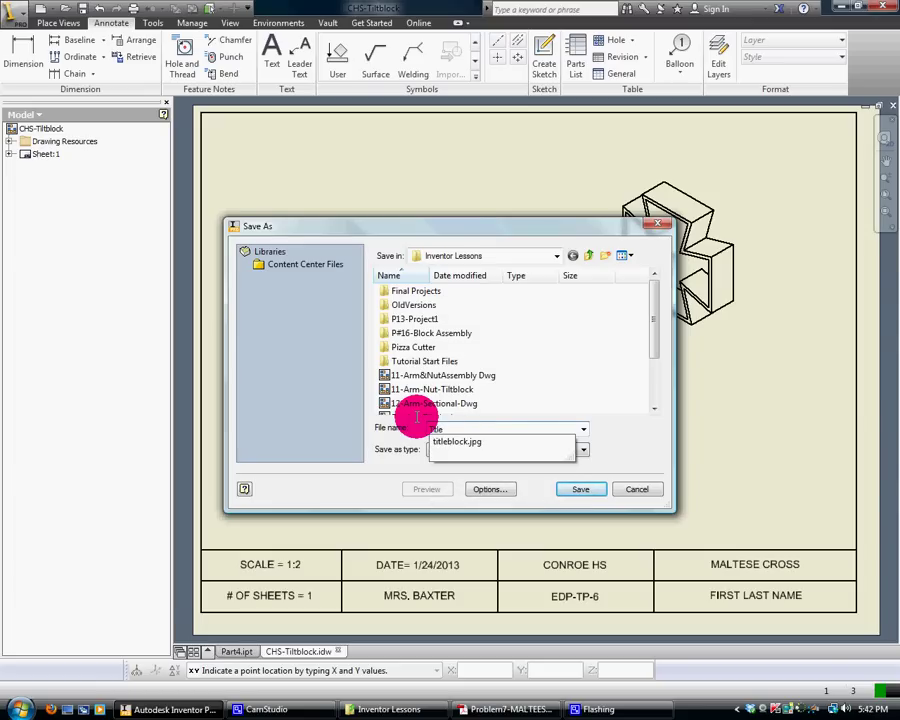
pyautogui.write('block-Maltese')
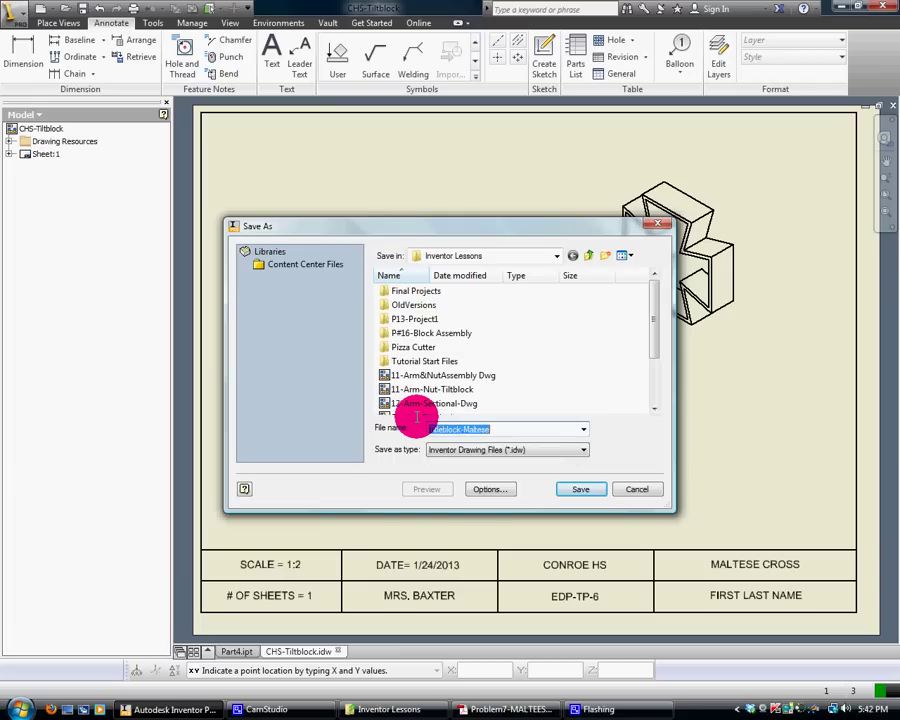
pyautogui.press('Return')
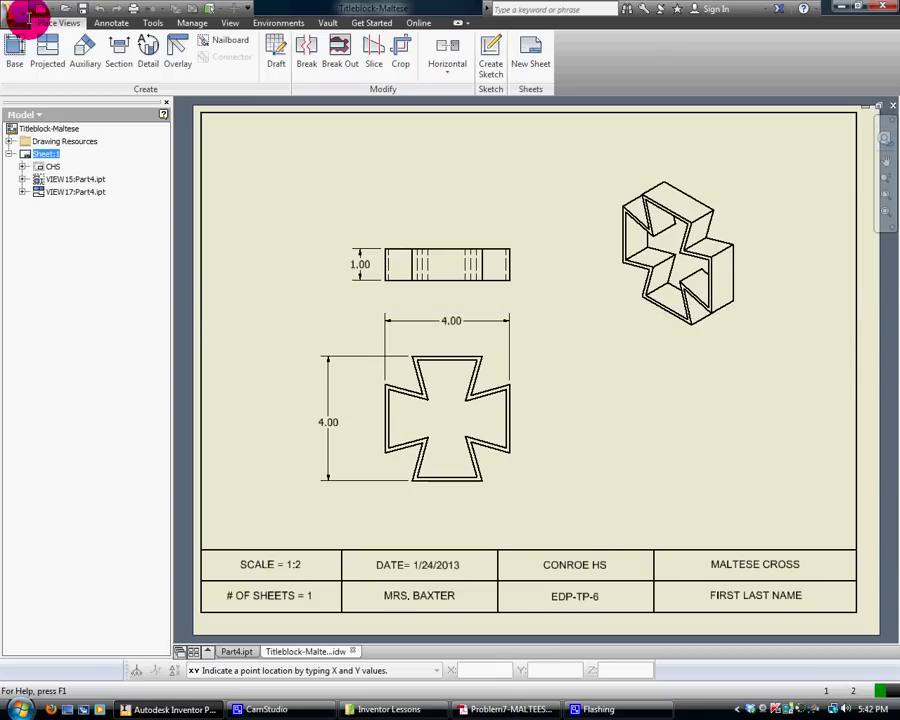
# - Export the drawing to PDF as Titleblock-Maltese
pyautogui.click(22, 15)
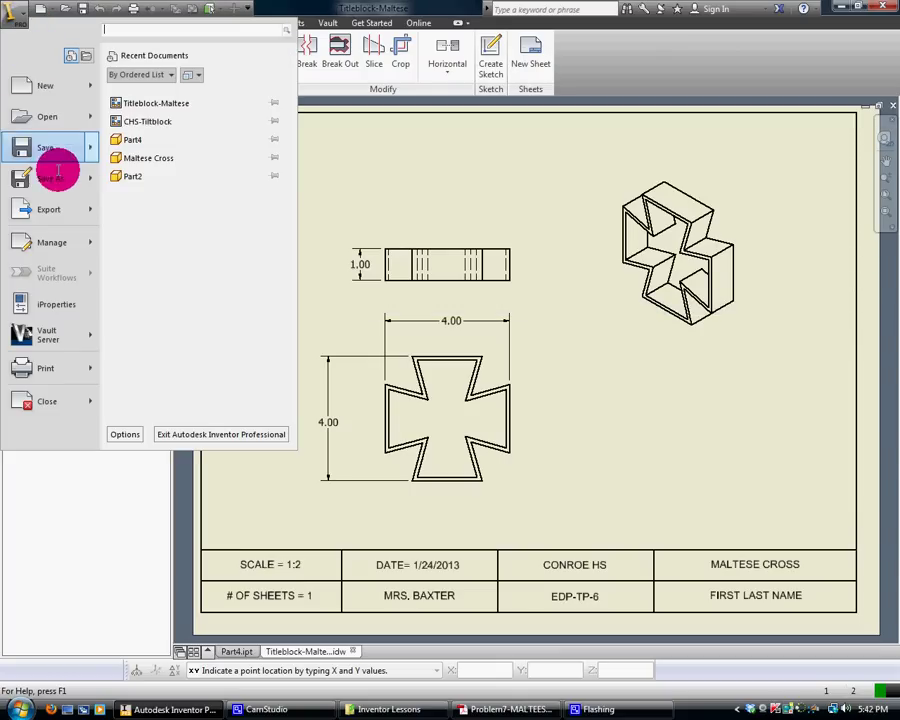
pyautogui.moveTo(57, 208)
pyautogui.click(126, 135)
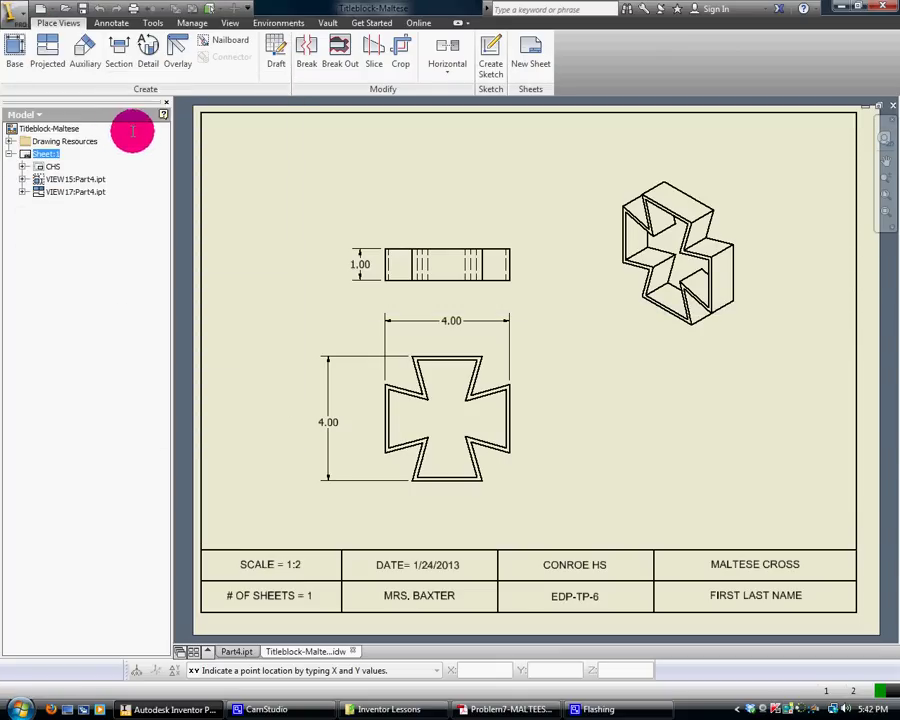
pyautogui.click(594, 491)
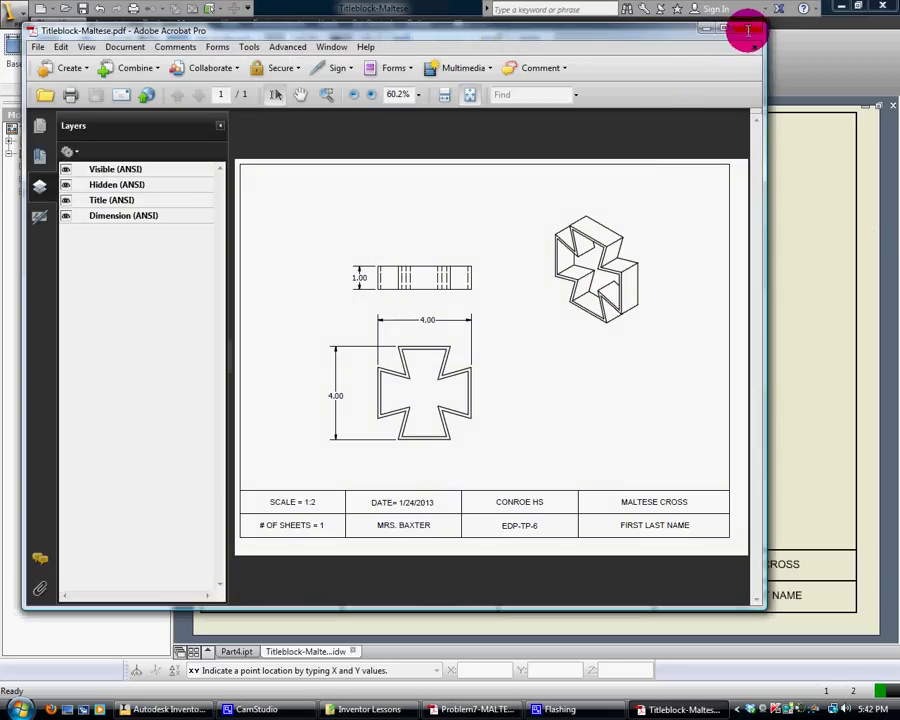
# - Close the Titleblock-Maltese PDF in Adobe Acrobat Pro
pyautogui.click(749, 28)
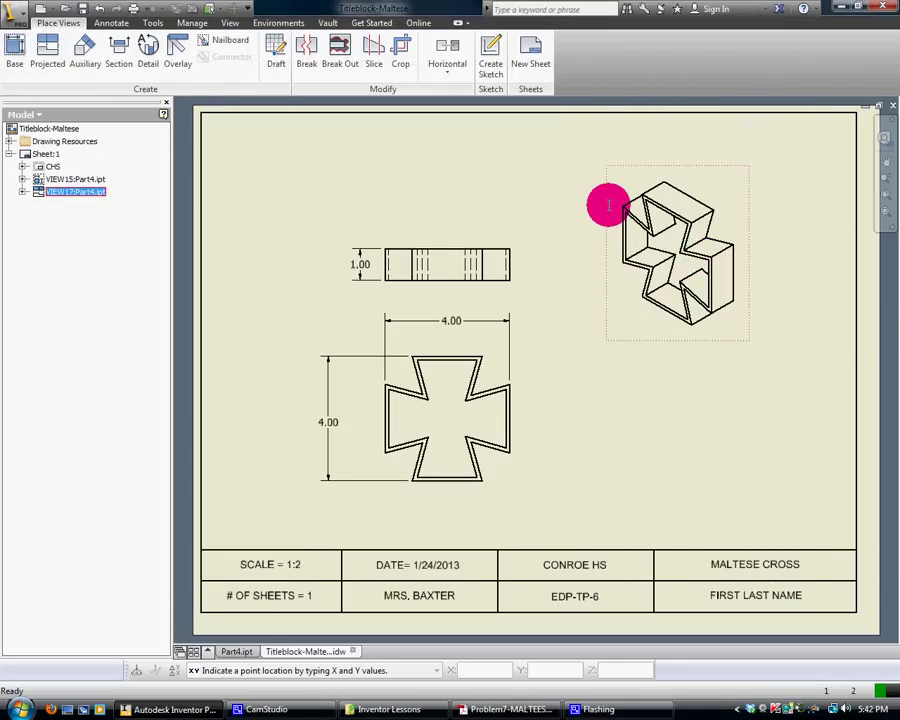
# - Switch the isometric view to Shaded style, rechecking its view settings several times
pyautogui.doubleClick(608, 206)
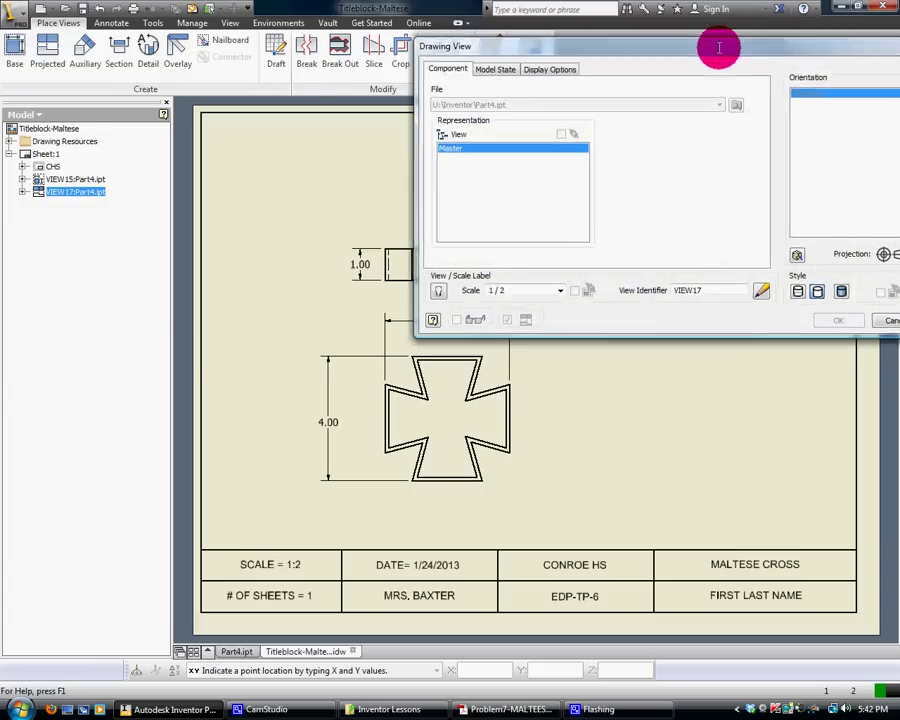
pyautogui.moveTo(714, 48); pyautogui.dragTo(509, 76)
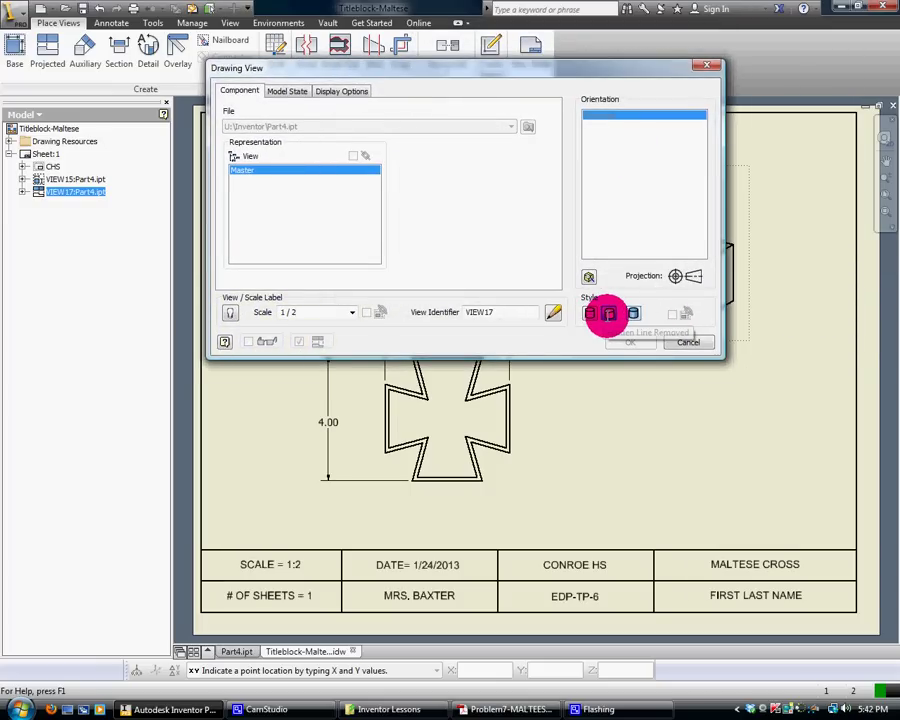
pyautogui.click(632, 313)
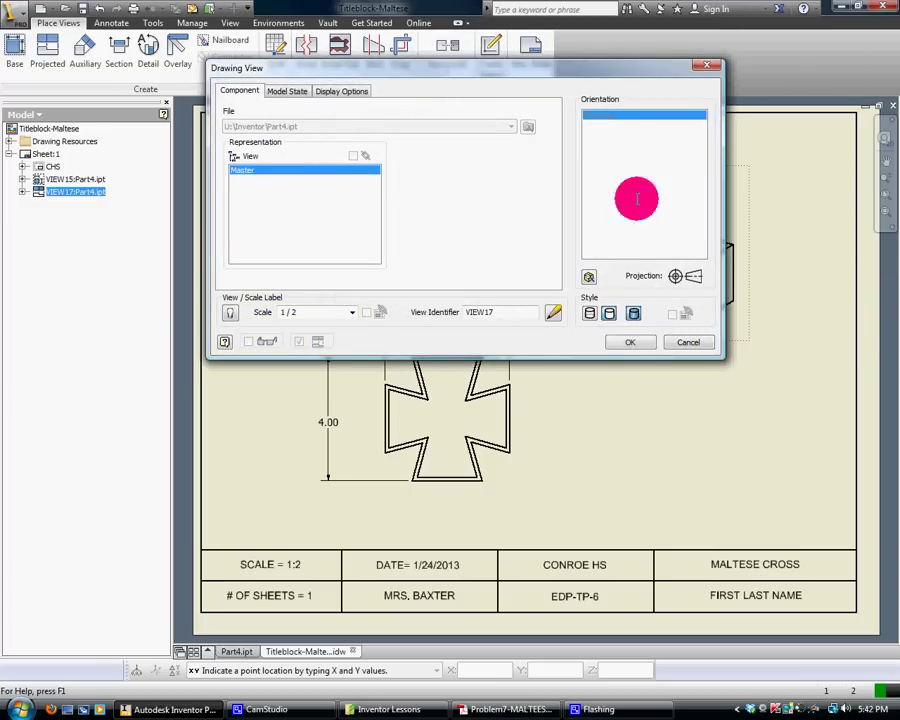
pyautogui.click(632, 342)
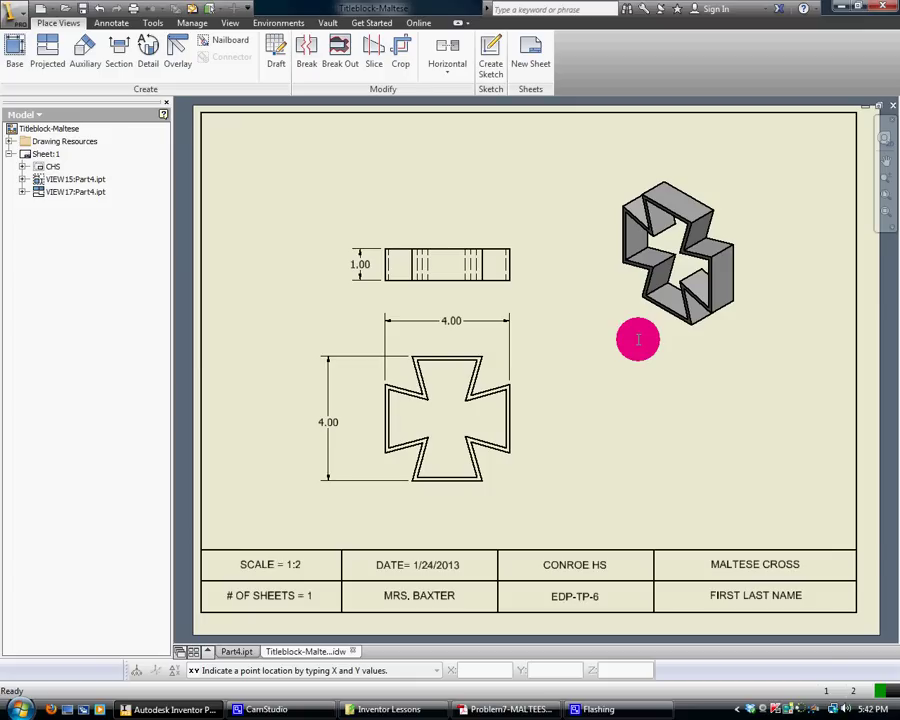
pyautogui.doubleClick(612, 174)
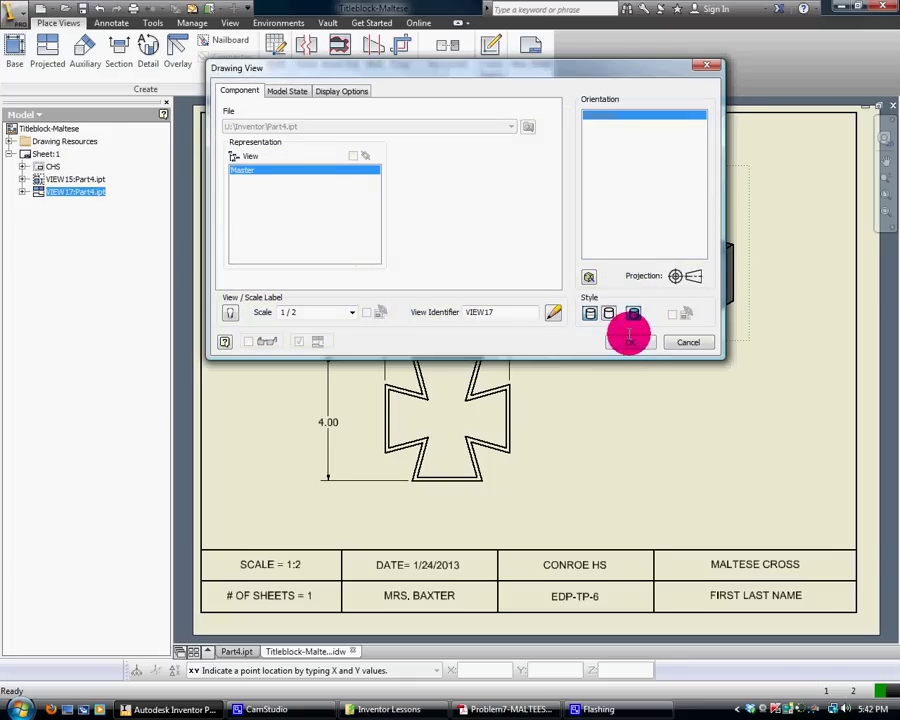
pyautogui.click(628, 341)
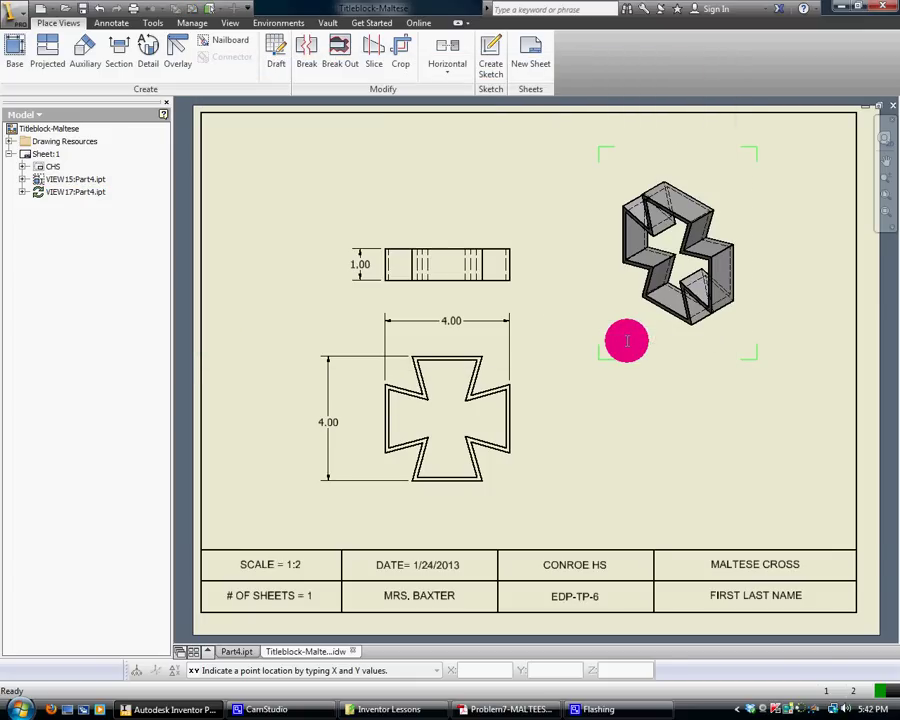
pyautogui.doubleClick(624, 153)
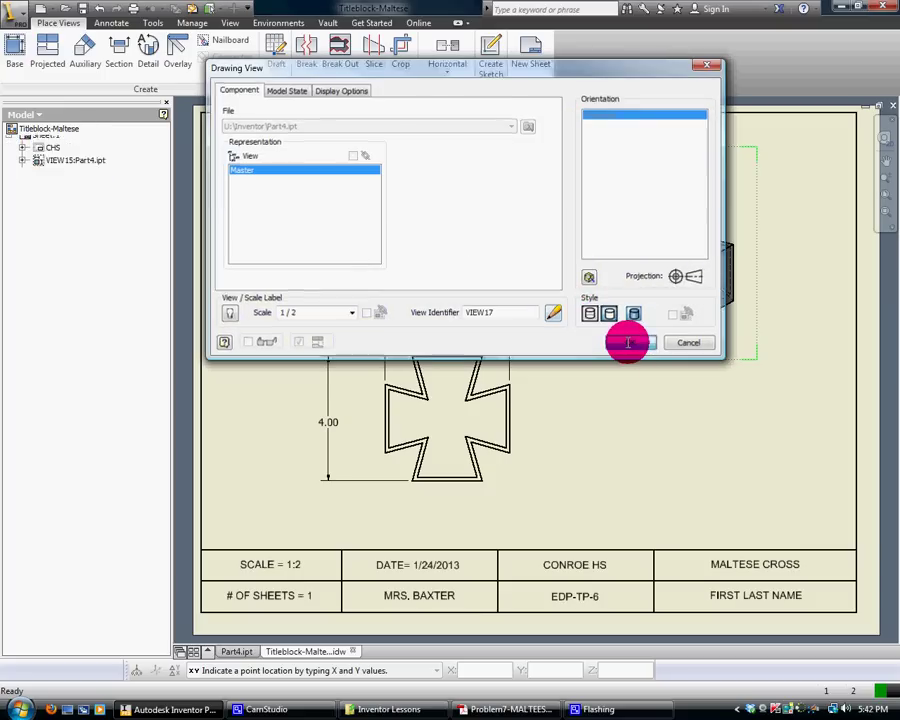
pyautogui.click(628, 343)
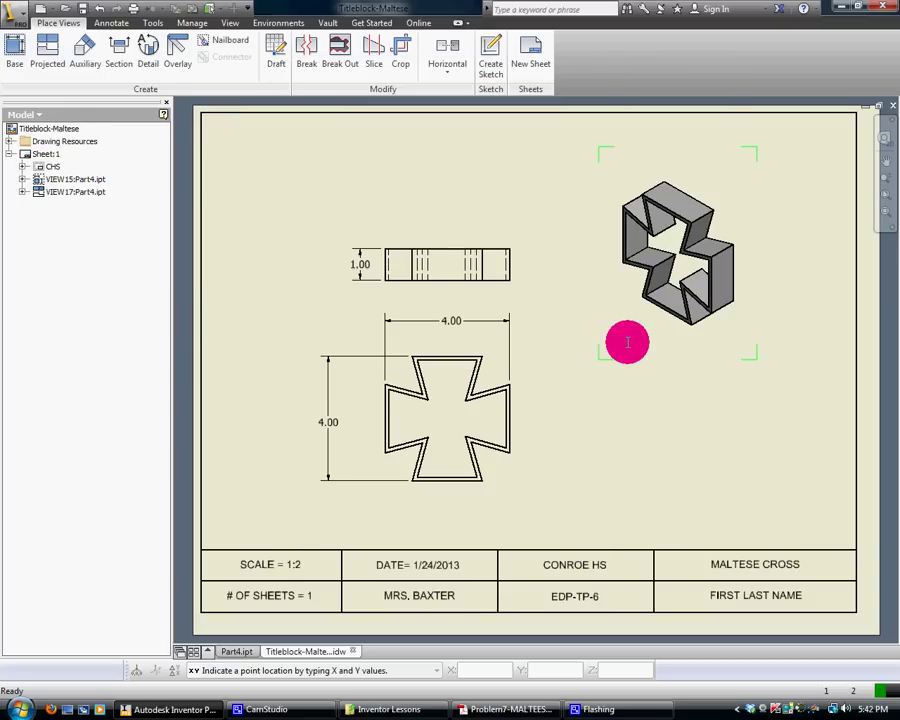
pyautogui.doubleClick(625, 151)
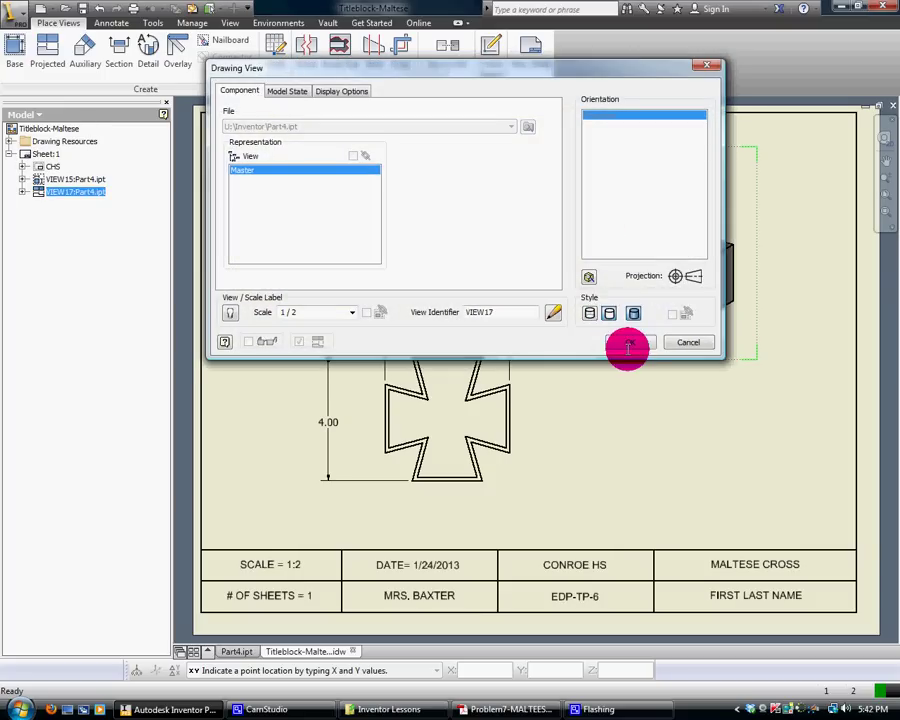
pyautogui.click(628, 343)
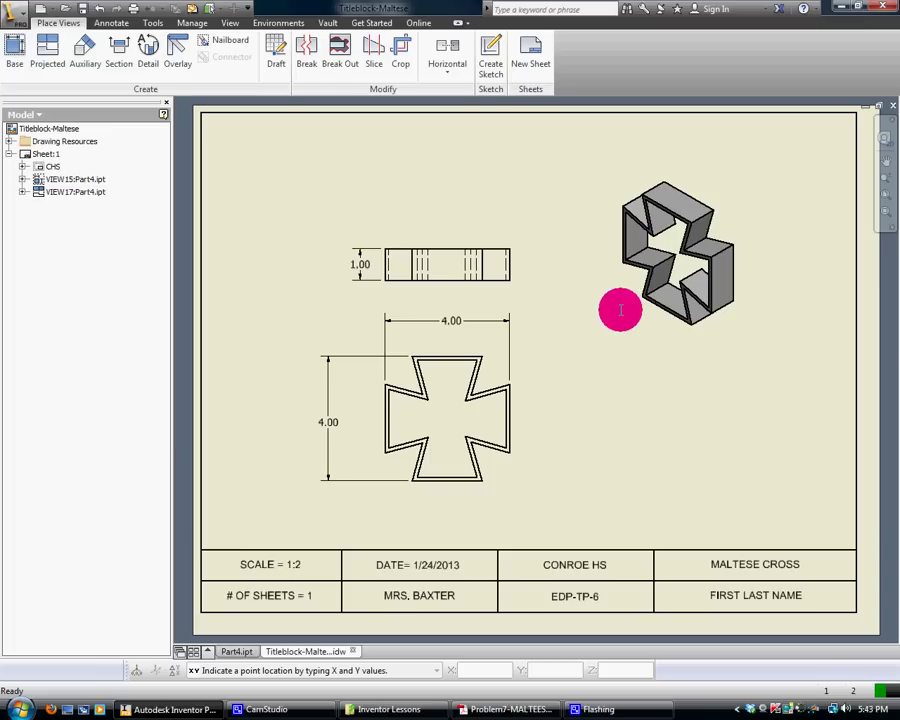
# - Turn the isometric view's shading off, then back on
pyautogui.doubleClick(613, 310)
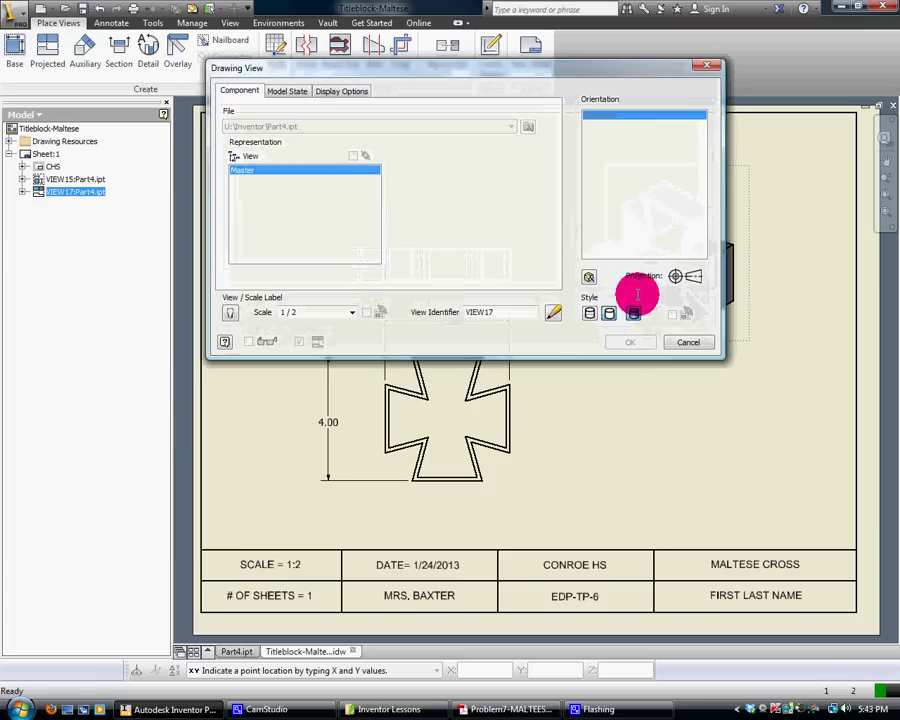
pyautogui.click(634, 313)
pyautogui.click(630, 342)
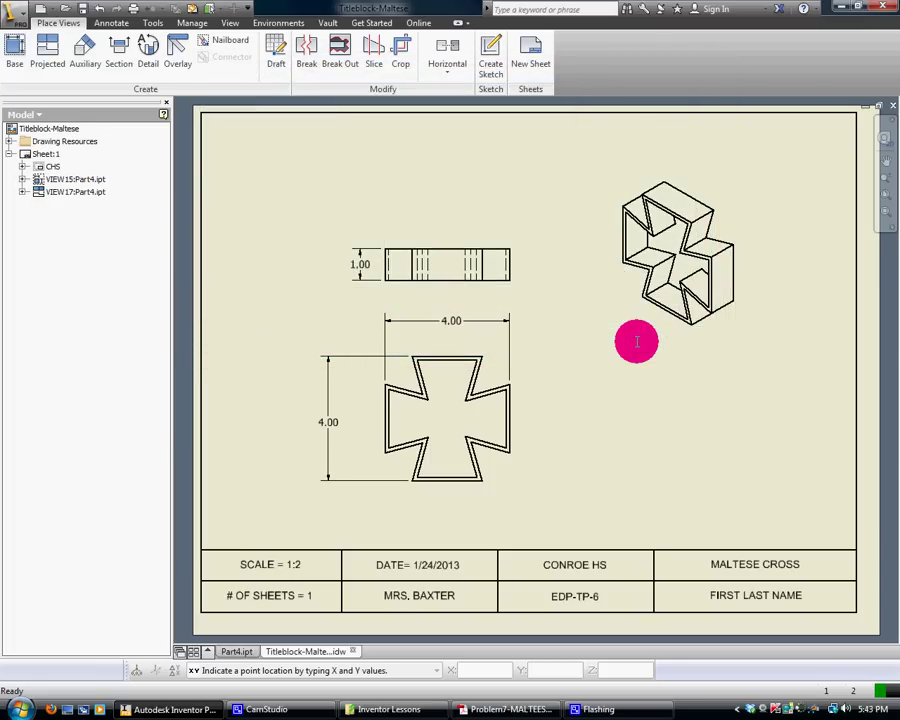
pyautogui.doubleClick(653, 173)
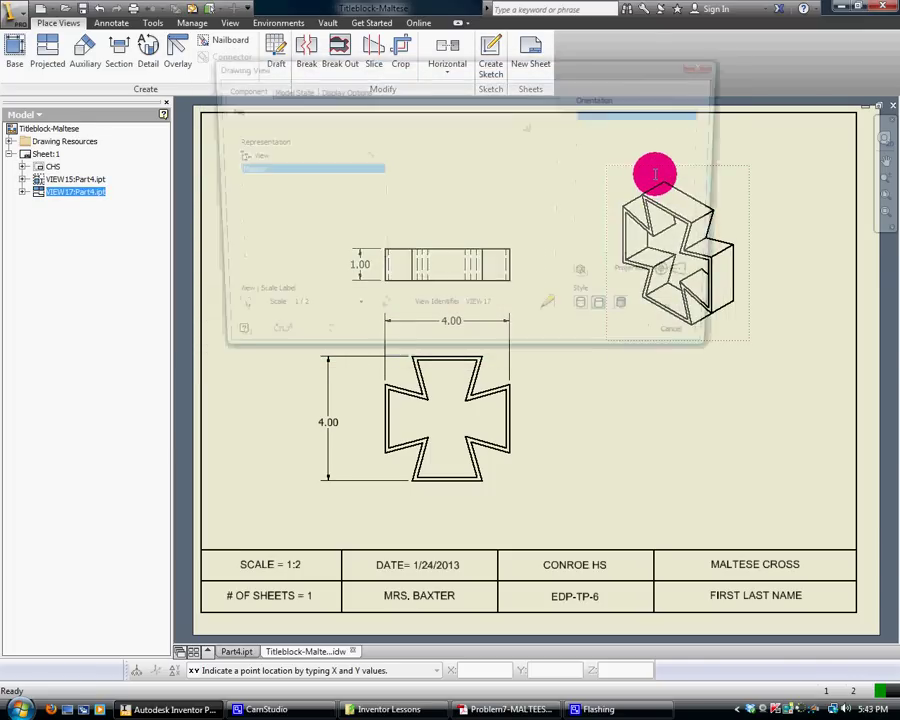
pyautogui.click(633, 313)
pyautogui.click(632, 342)
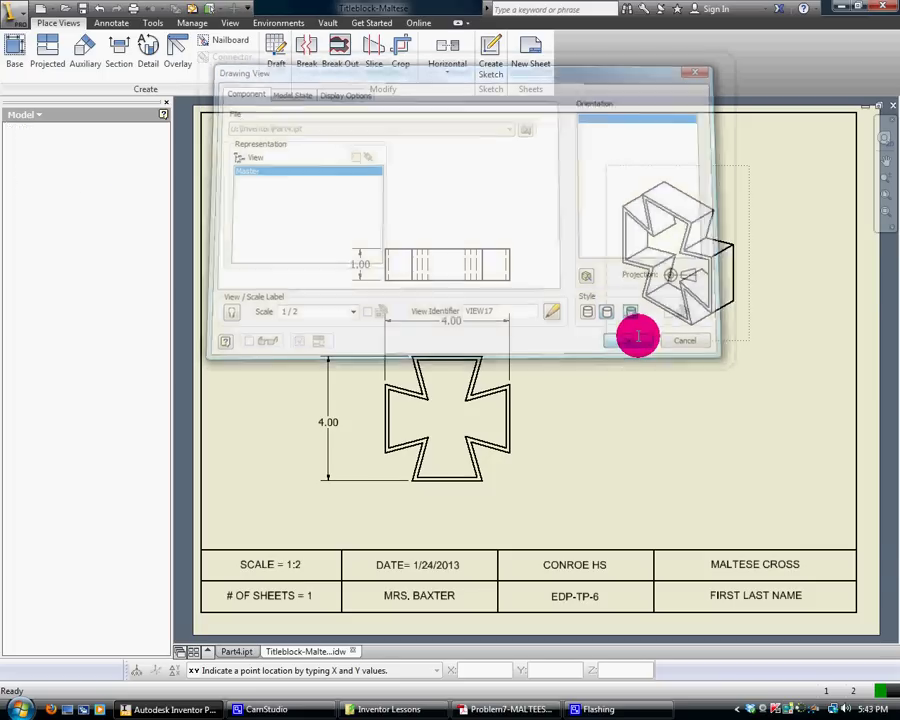